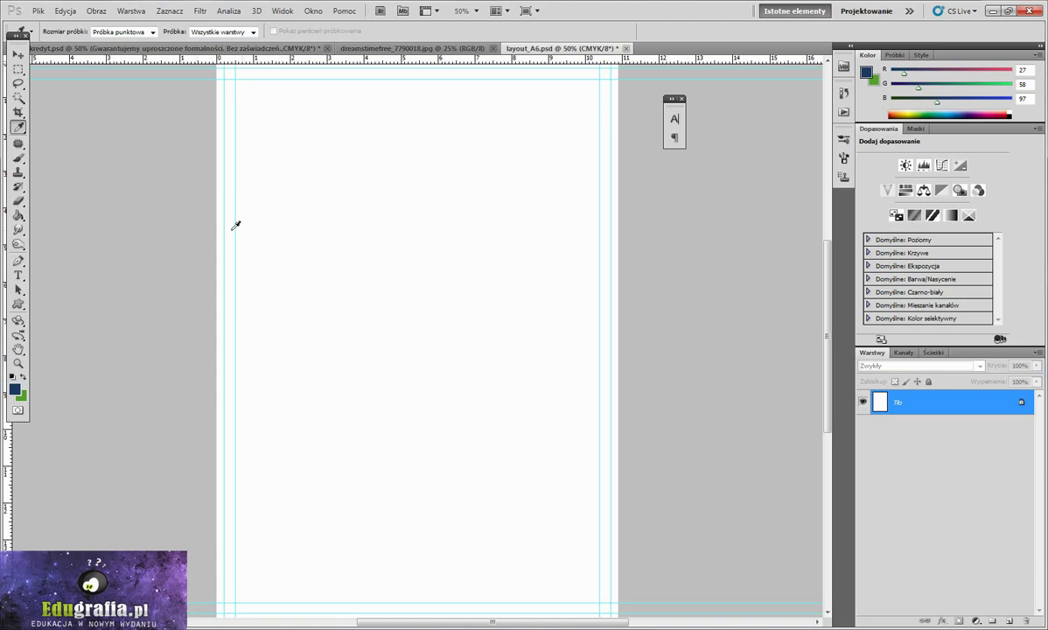
# - Set the foreground colour to light green 9dc140
pyautogui.click(22, 378)
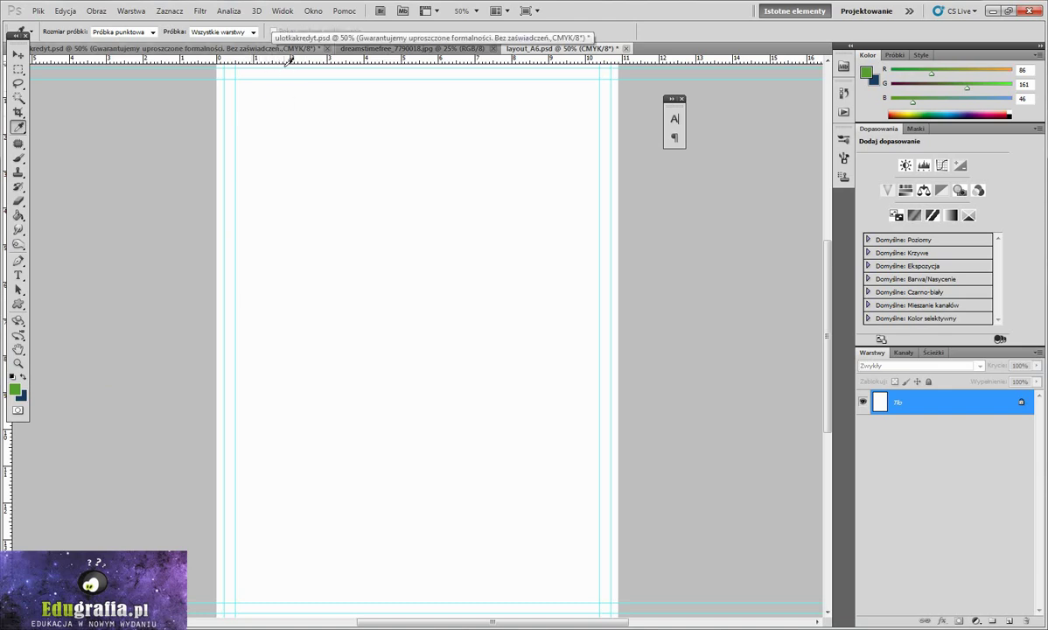
pyautogui.click(15, 393)
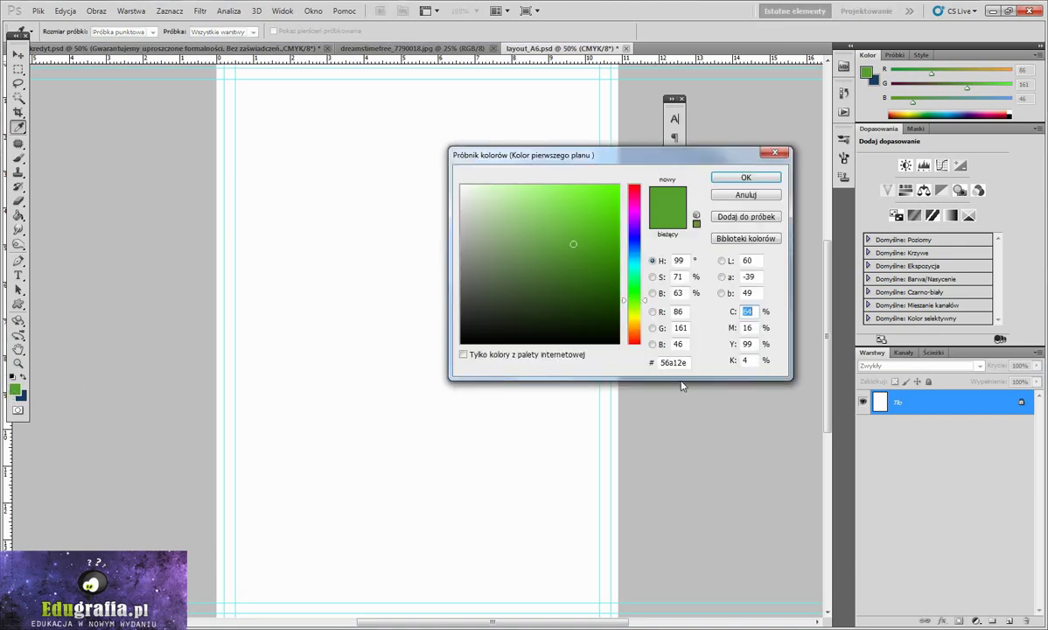
pyautogui.moveTo(686, 362); pyautogui.dragTo(636, 365)
pyautogui.write('9')
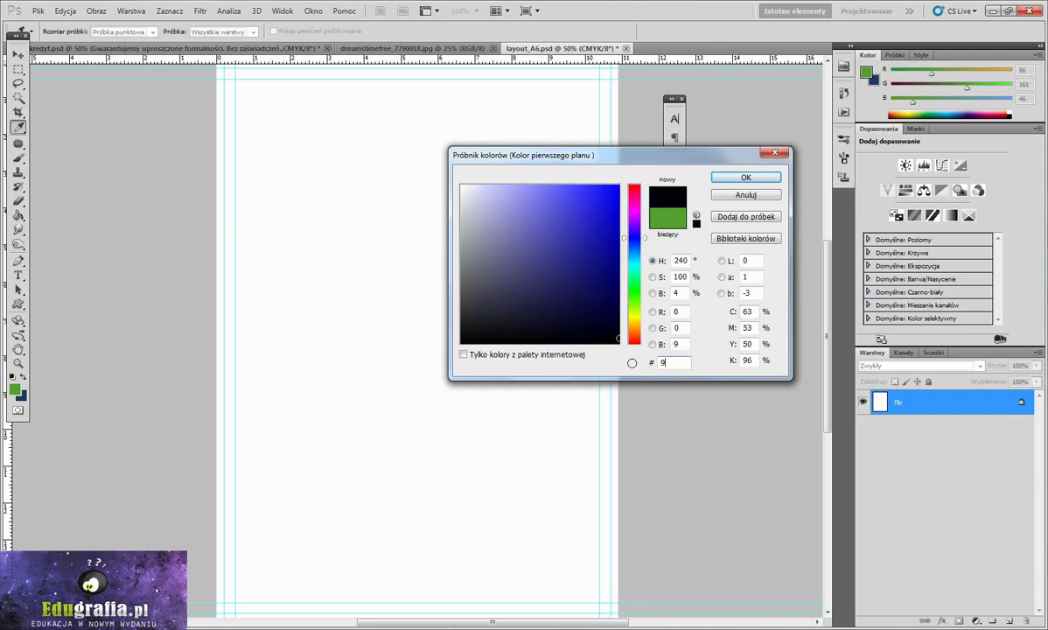
pyautogui.write('dc1')
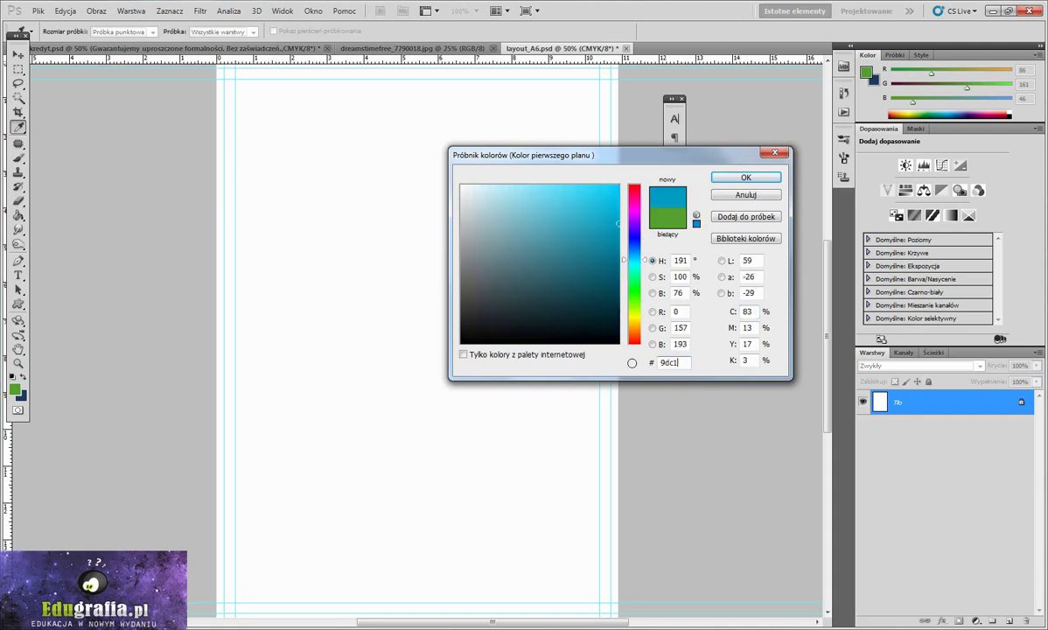
pyautogui.write('40')
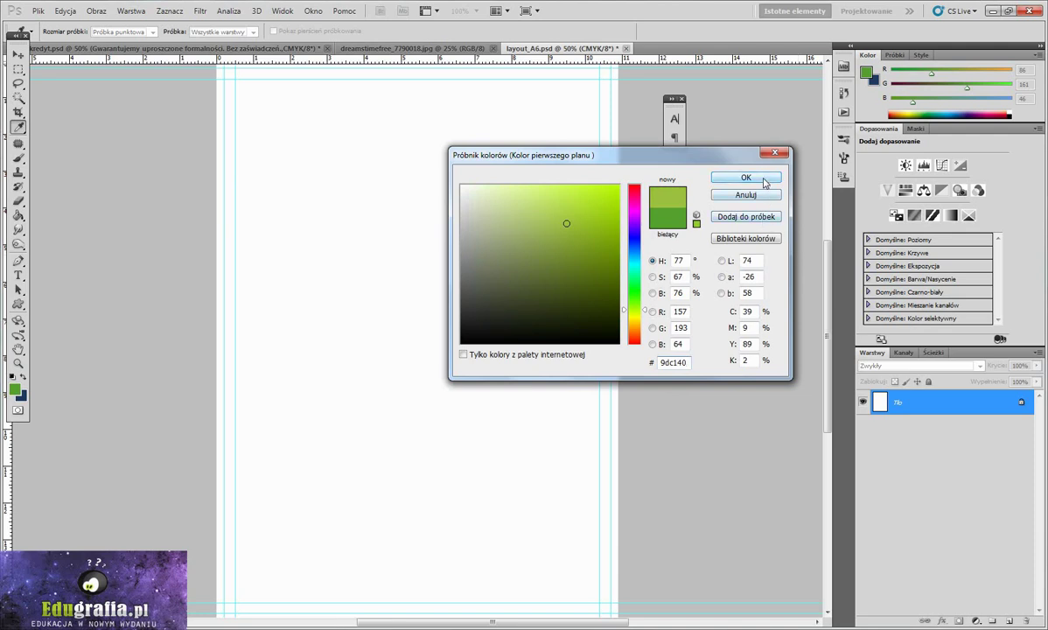
pyautogui.click(761, 177)
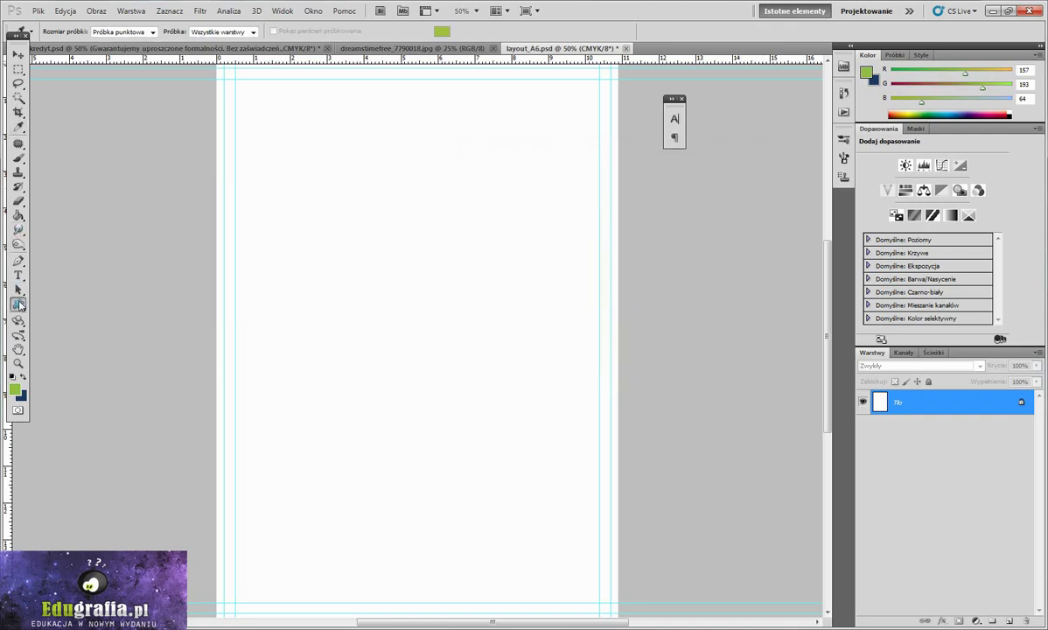
# - Draw a green rectangle shape at the top left of the A6 page, zoomed to 33.3%
pyautogui.moveTo(18, 303); pyautogui.dragTo(48, 298)
pyautogui.scroll(3, 274, 277)
pyautogui.scroll(3, 273, 276)
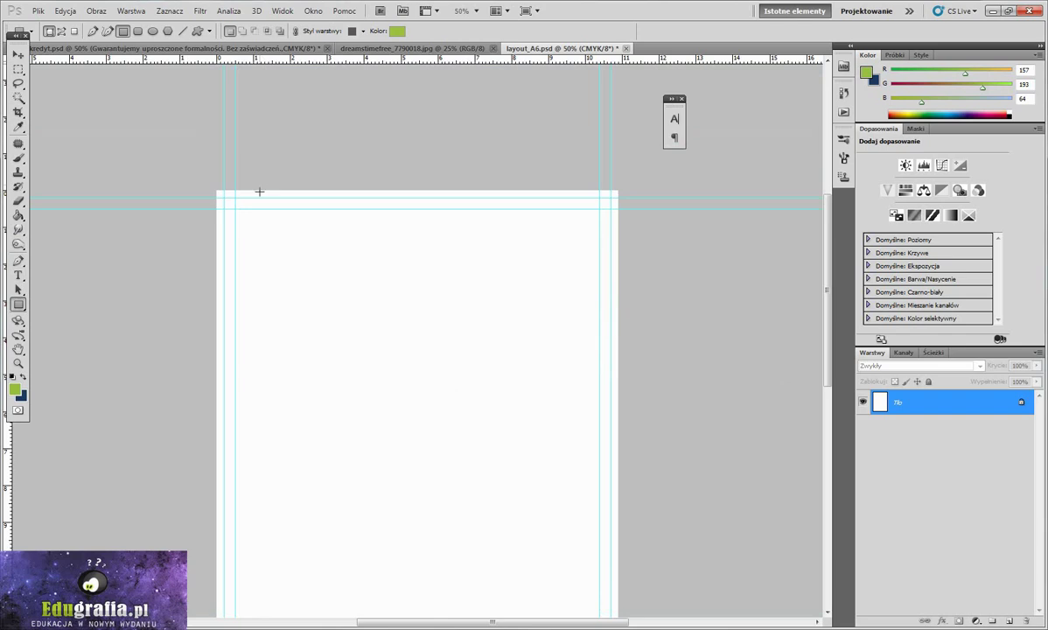
pyautogui.moveTo(259, 184); pyautogui.dragTo(432, 268)
pyautogui.scroll(-1, 423, 413)
pyautogui.scroll(-3, 422, 413)
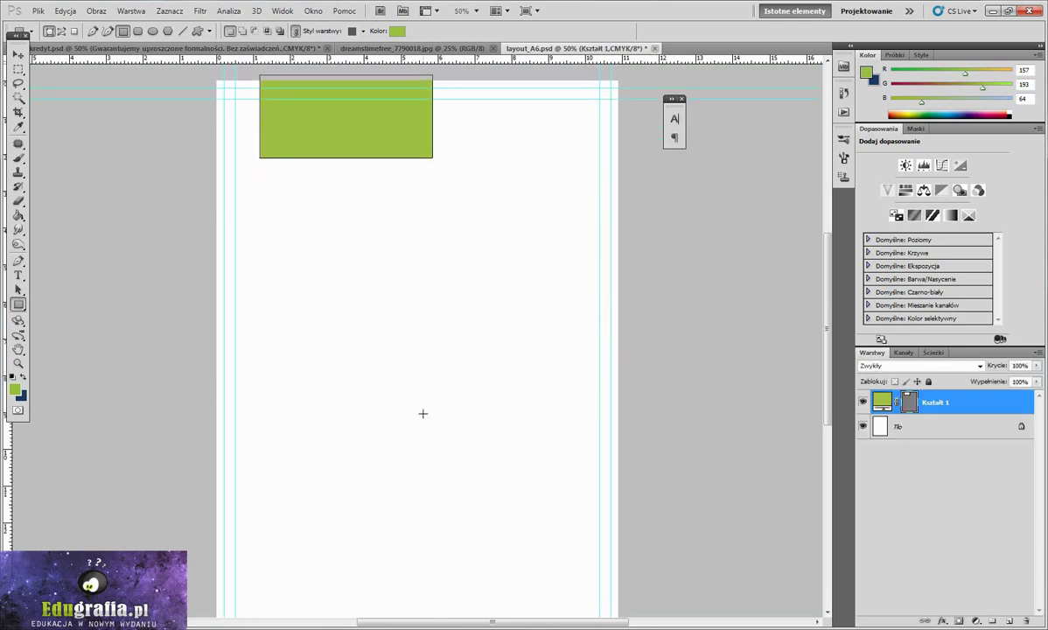
pyautogui.scroll(-2, 422, 413)
pyautogui.scroll(1, 422, 413)
pyautogui.scroll(-1, 423, 413)
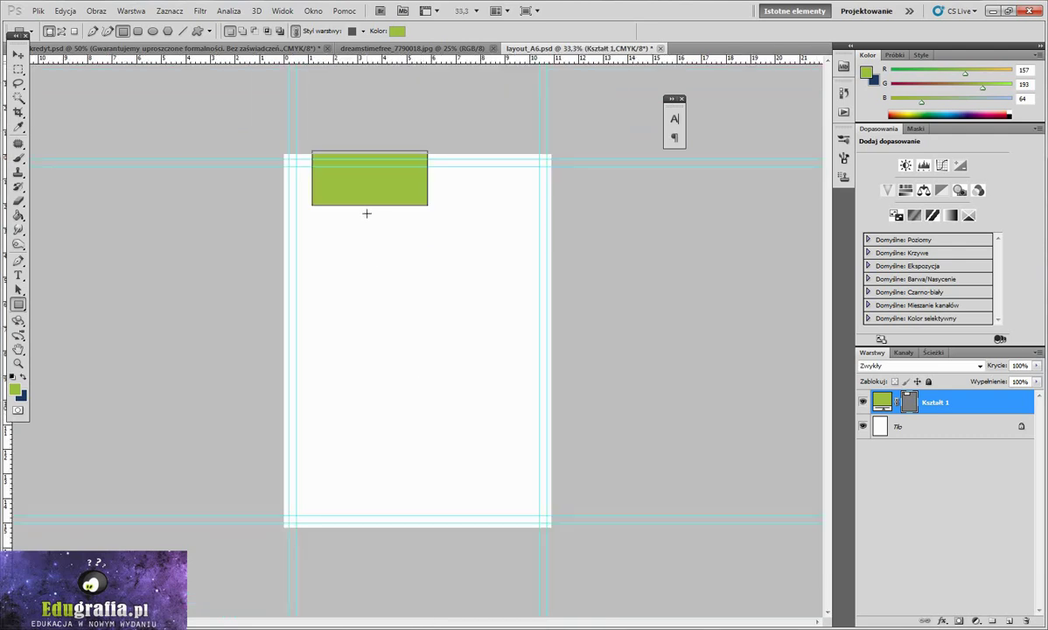
pyautogui.click(18, 54)
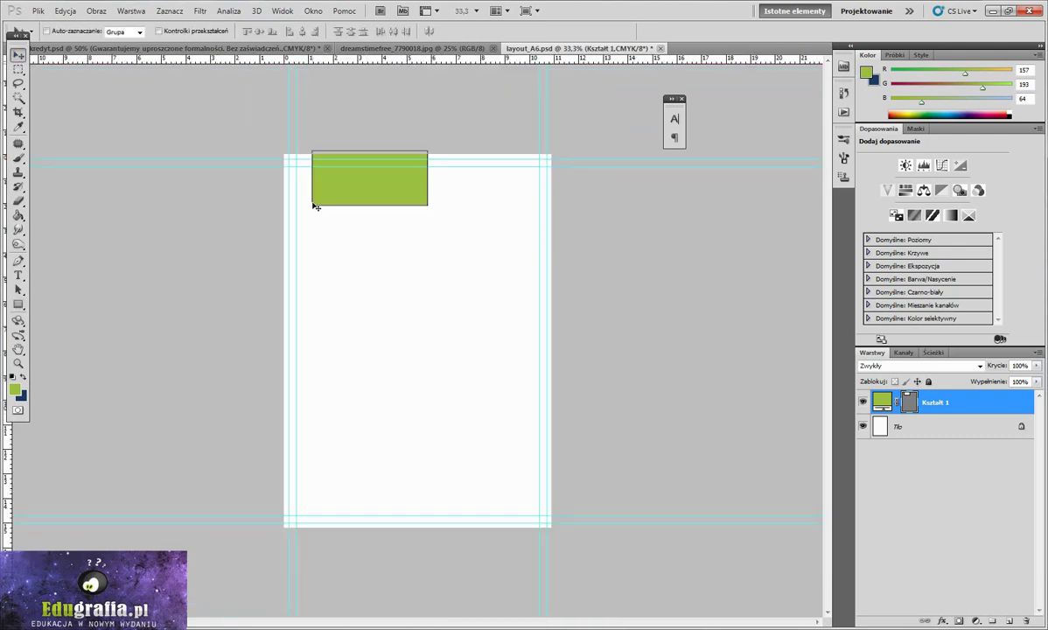
# - Set the foreground colour to navy 003867
pyautogui.click(24, 375)
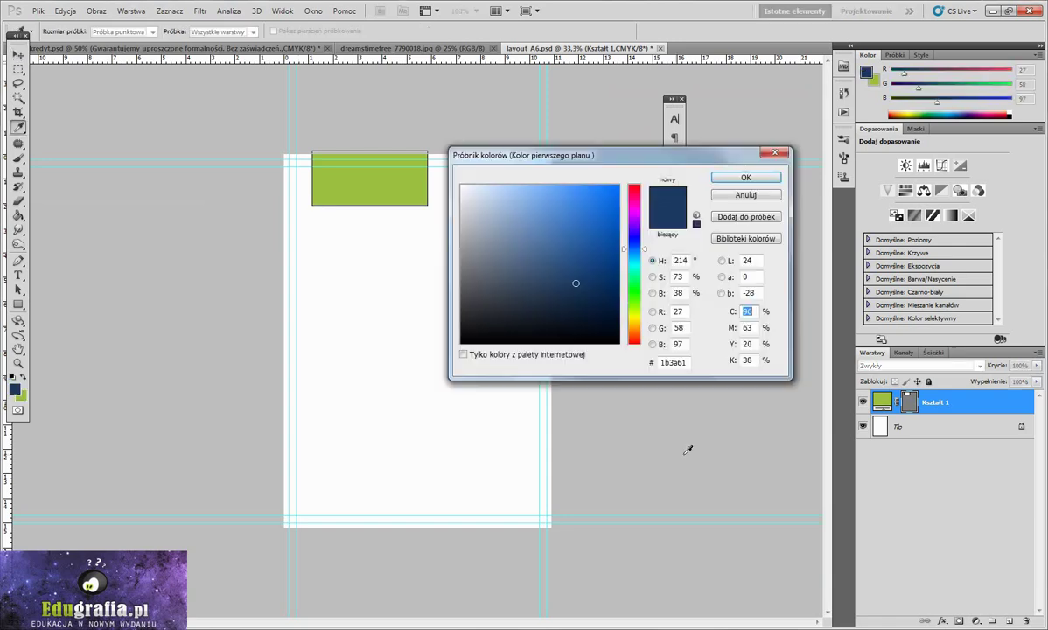
pyautogui.doubleClick(673, 362)
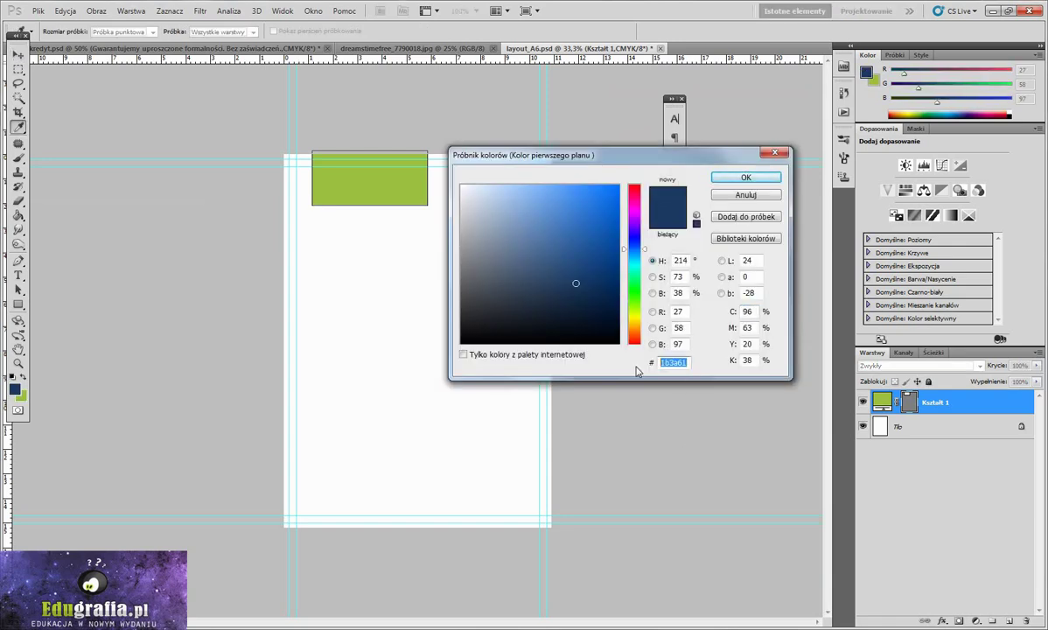
pyautogui.write('00')
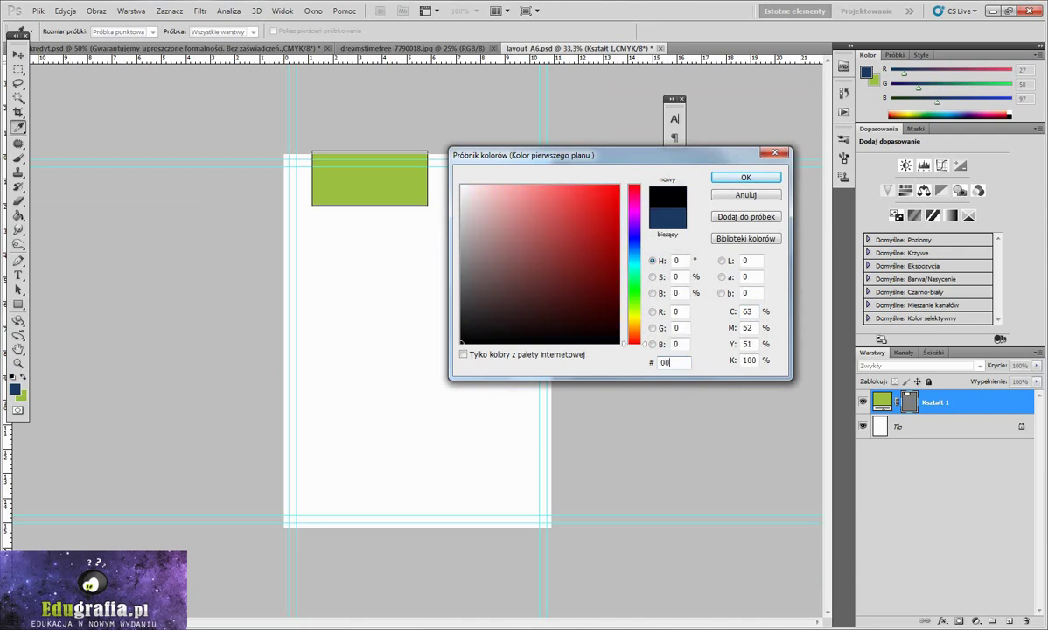
pyautogui.write('3')
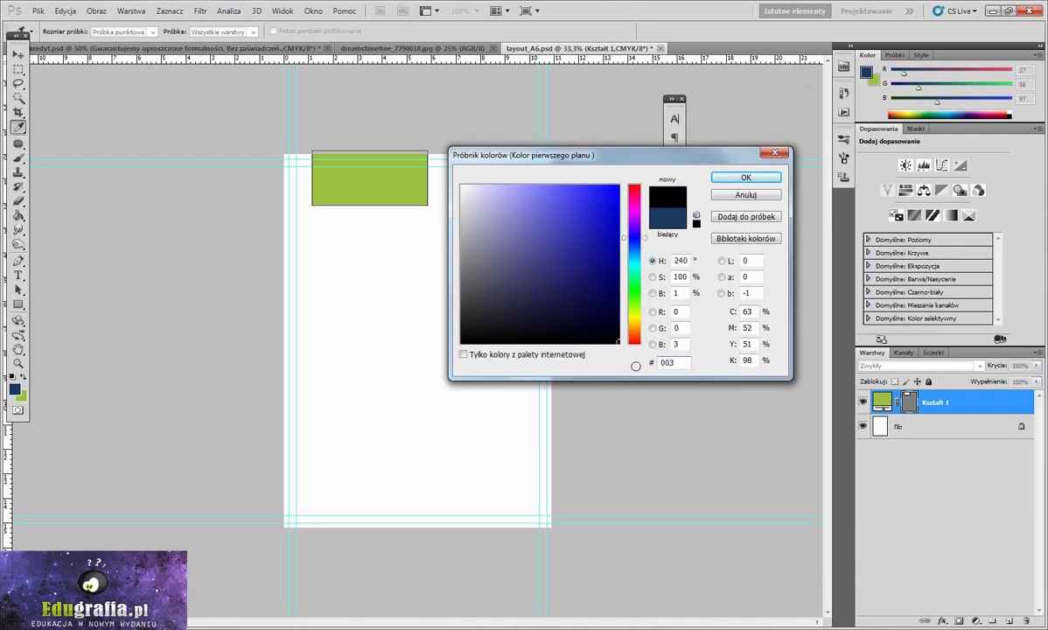
pyautogui.write('867')
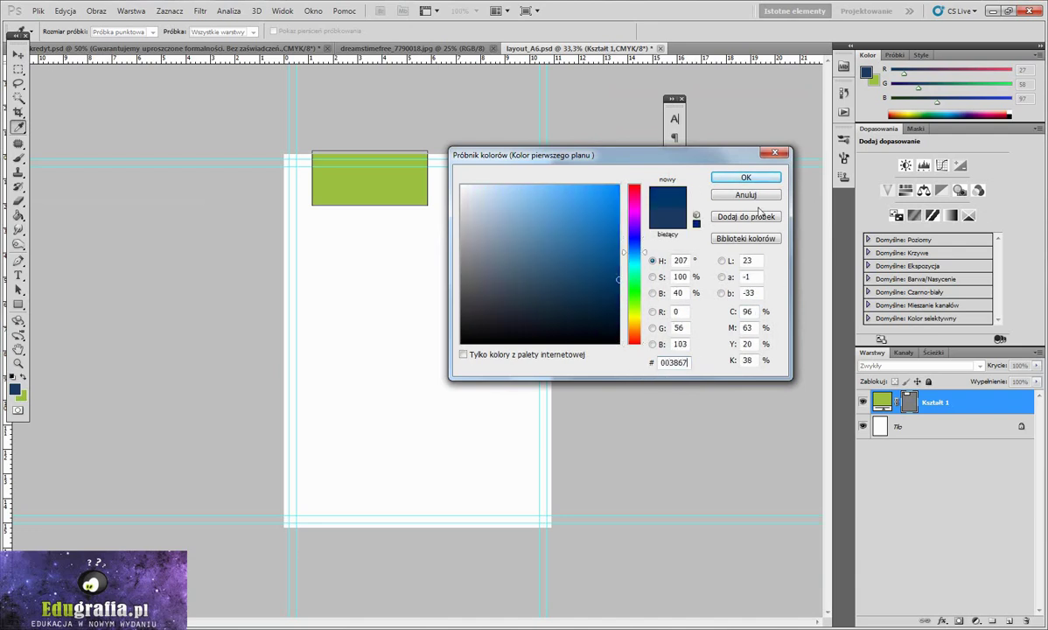
pyautogui.click(744, 178)
# - Draw a wide navy-filled rectangle across the page bottom and move it down to the edge
pyautogui.click(18, 303)
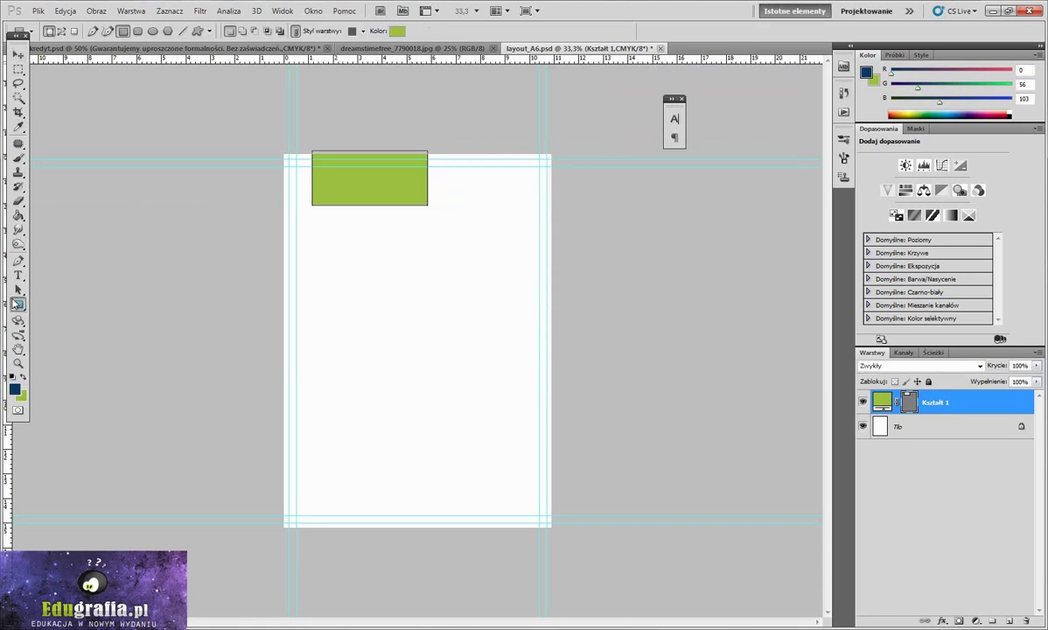
pyautogui.moveTo(258, 477); pyautogui.dragTo(566, 582)
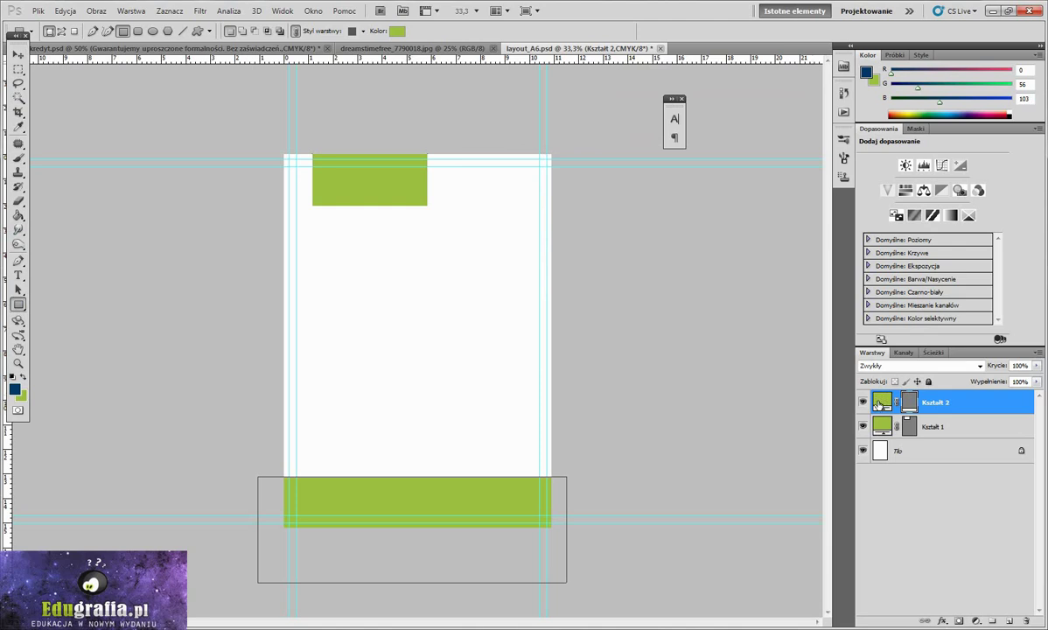
pyautogui.doubleClick(878, 404)
pyautogui.click(14, 388)
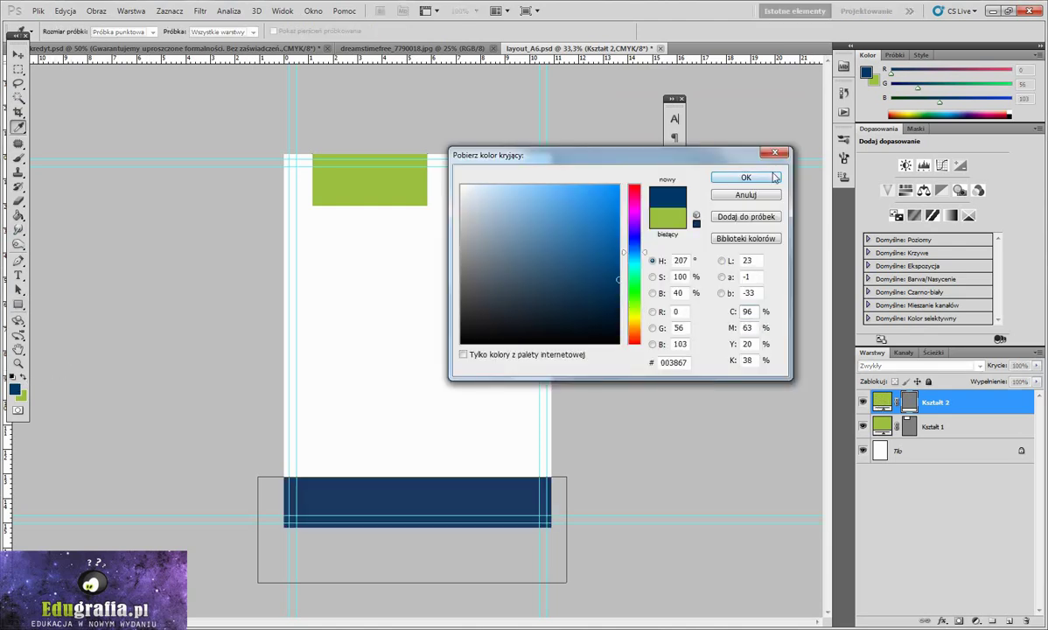
pyautogui.click(745, 177)
pyautogui.press('v')
pyautogui.moveTo(402, 492); pyautogui.dragTo(401, 505)
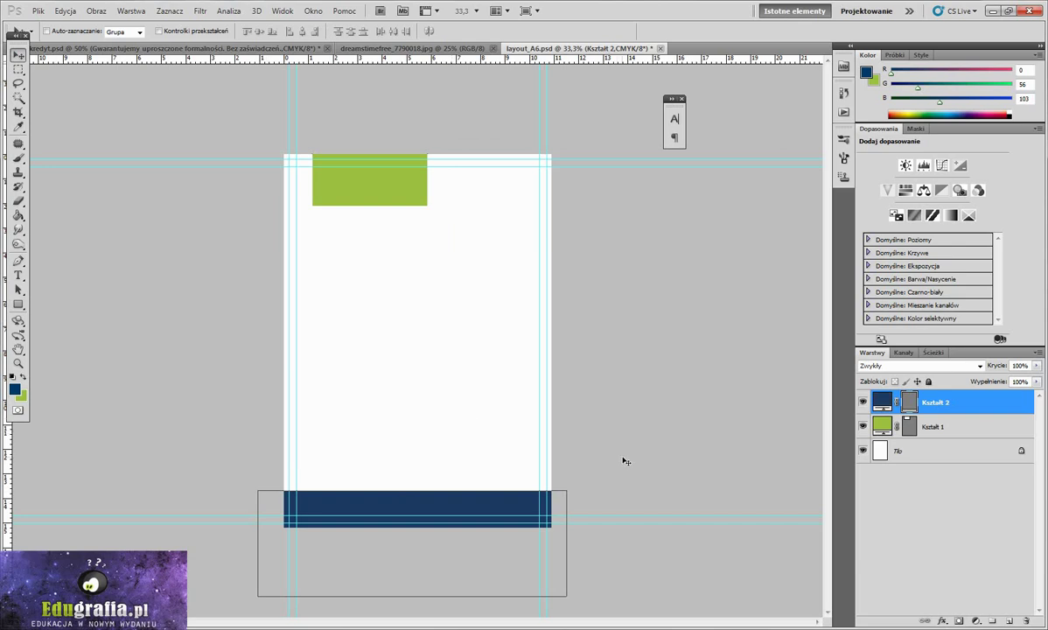
# - Type the white headline 'CHWILÓWKA' in a text box on the green rectangle
pyautogui.click(12, 376)
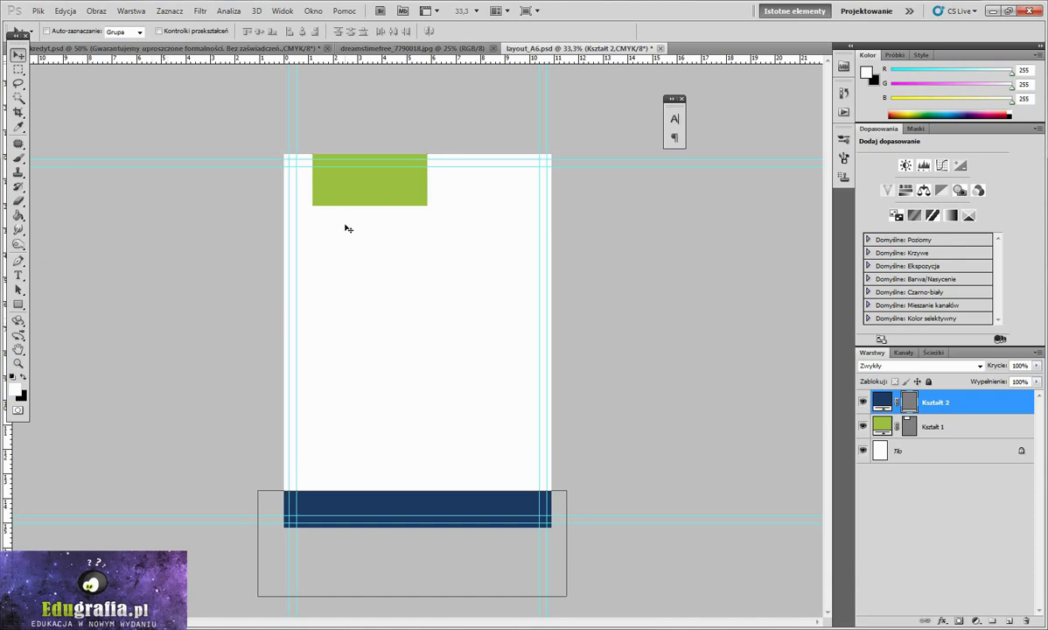
pyautogui.click(17, 275)
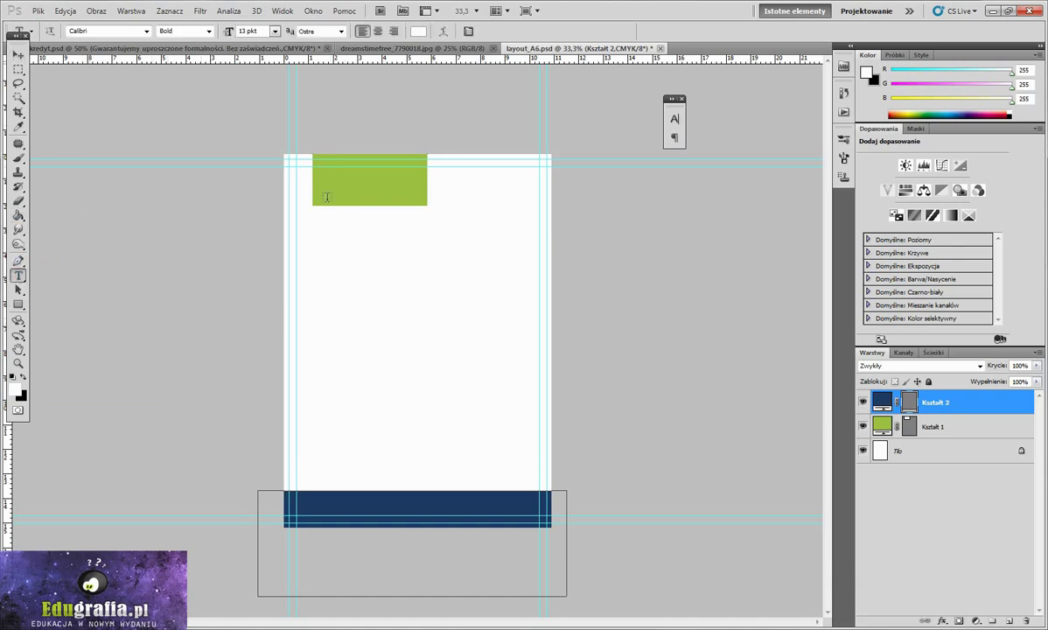
pyautogui.moveTo(320, 179); pyautogui.dragTo(447, 217)
pyautogui.write('CHWILÓWKA')
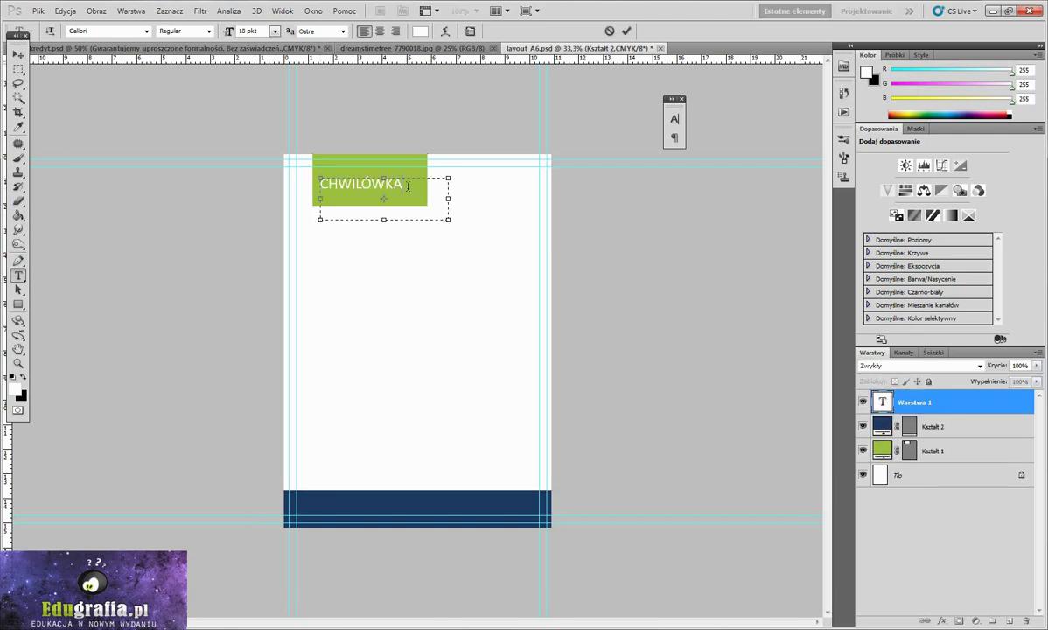
pyautogui.hotkey('shift', 'Left')
pyautogui.hotkey('shift', 'Left')
pyautogui.hotkey('shift', 'Left')
pyautogui.hotkey('shift', 'Left')
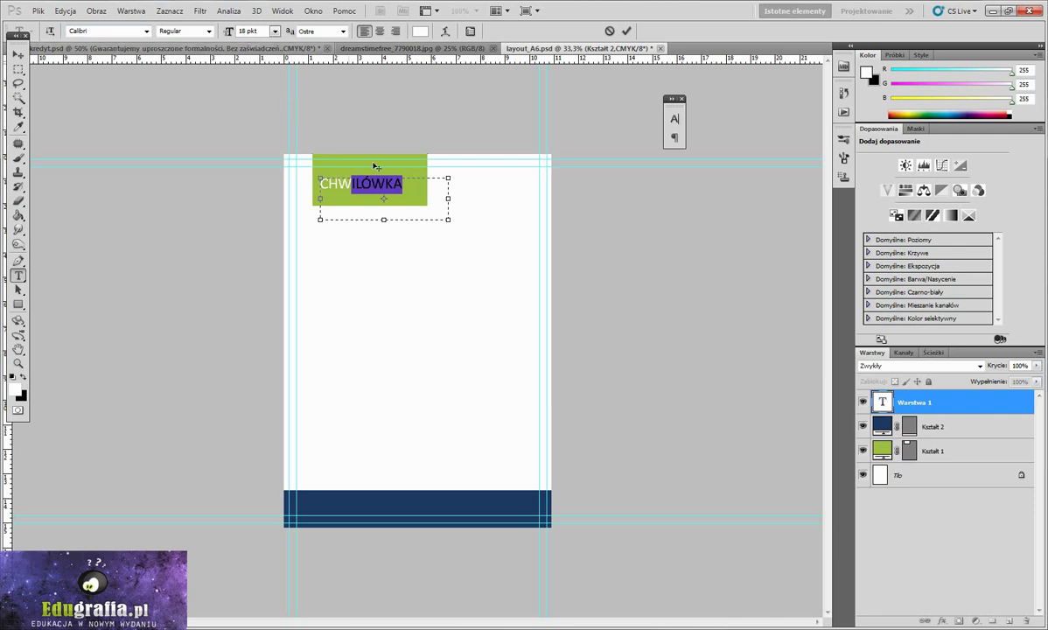
pyautogui.moveTo(404, 185); pyautogui.dragTo(269, 179)
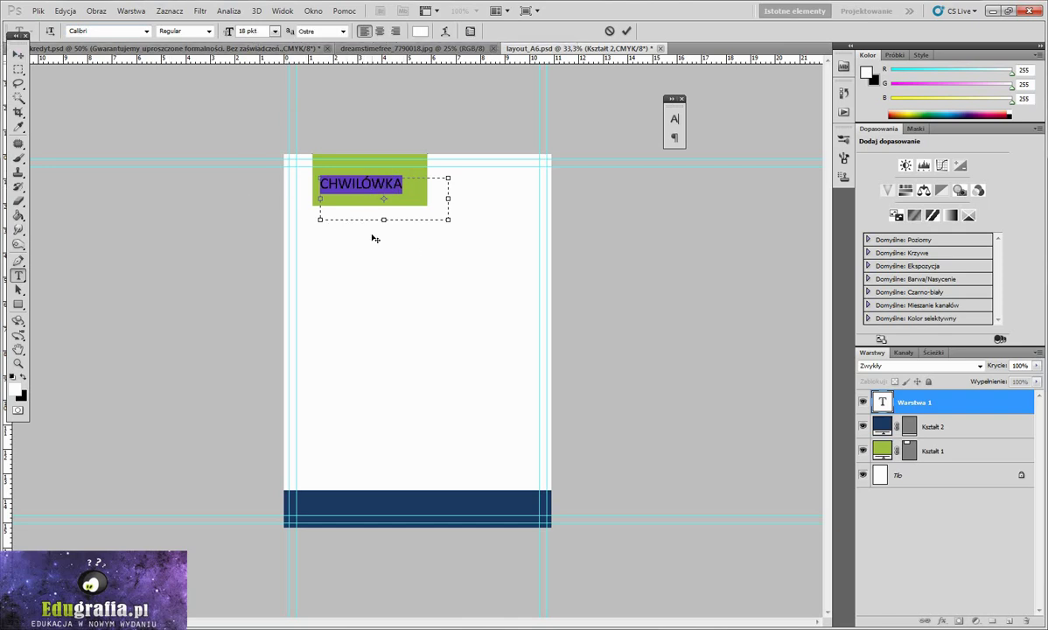
pyautogui.click(411, 184)
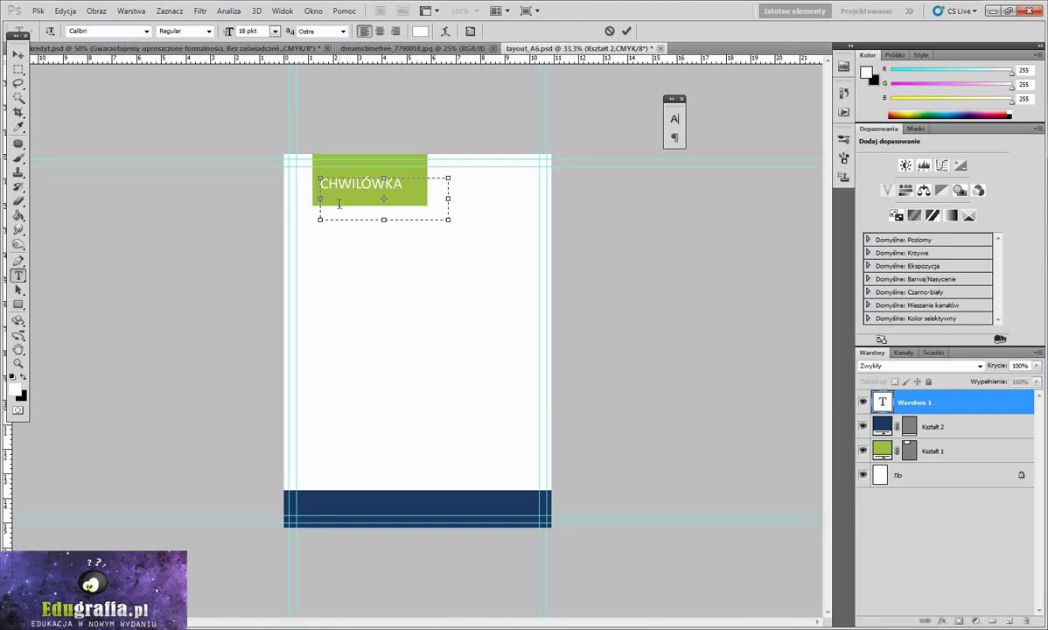
# - Add the second line 'BANK EUROCENT' below it and commit the headline text
pyautogui.press('Return')
pyautogui.write('pank')
pyautogui.press('BackSpace')
pyautogui.press('BackSpace')
pyautogui.press('BackSpace')
pyautogui.press('BackSpace')
pyautogui.write('BANK EURO ')
pyautogui.write('CENT')
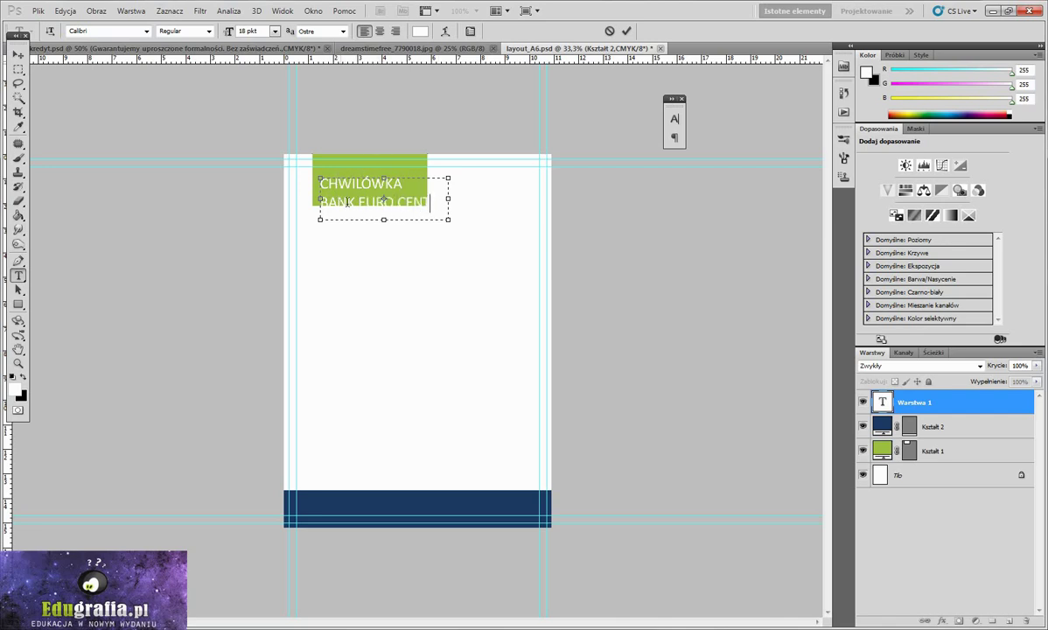
pyautogui.hotkey('ctrl', 'Left')
pyautogui.hotkey('ctrl', 'Left')
pyautogui.hotkey('ctrl', 'Right')
pyautogui.press('BackSpace')
pyautogui.click(17, 54)
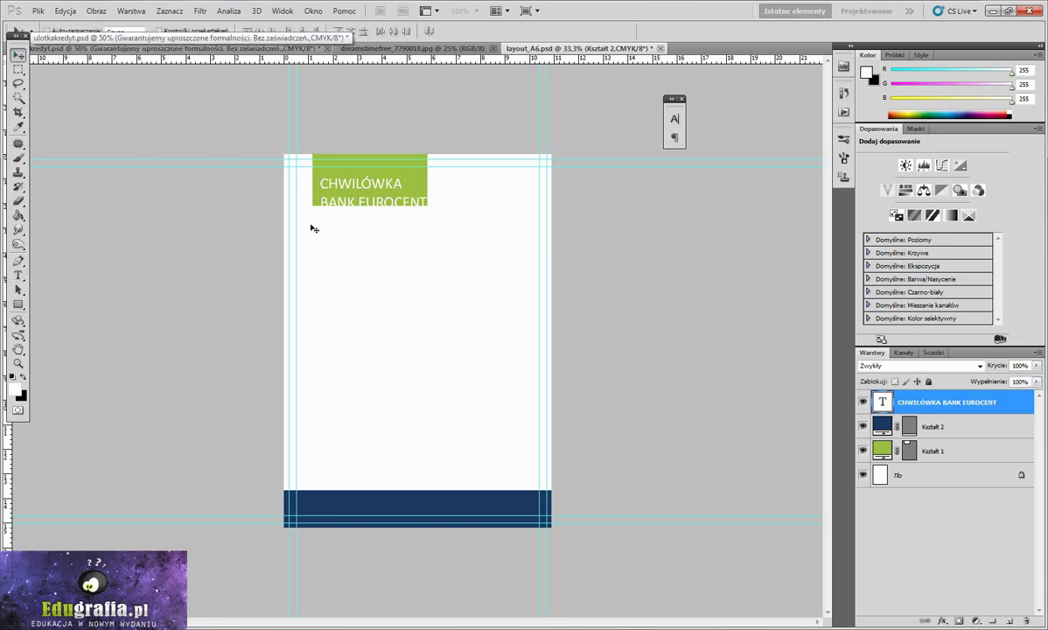
pyautogui.moveTo(335, 214); pyautogui.dragTo(335, 204)
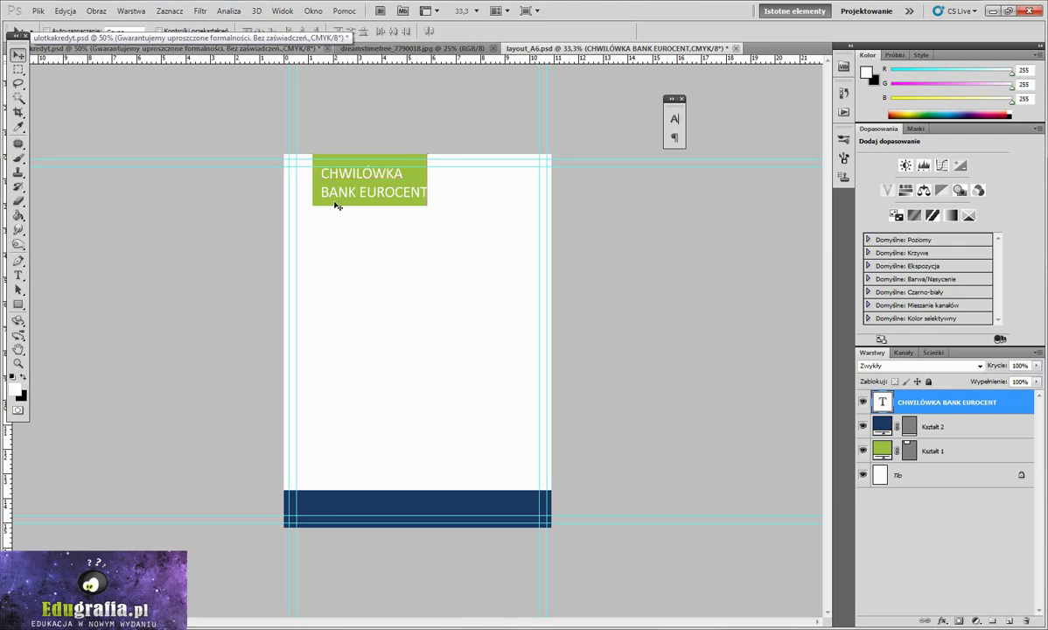
pyautogui.hotkey('ctrl', 'z')
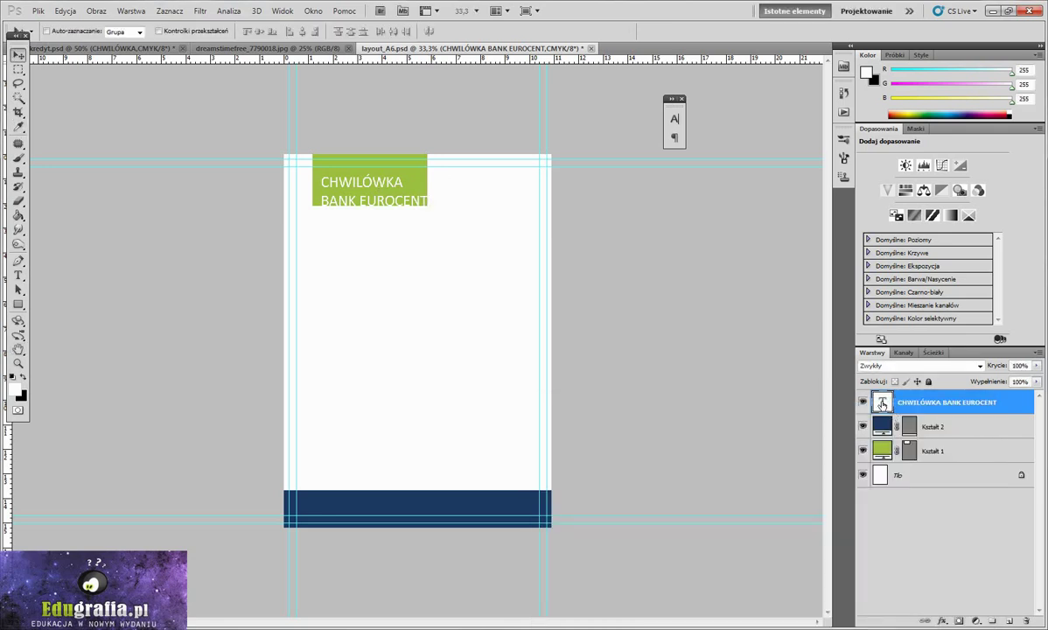
# - Size the header text to 17 pt with the BANK EUROCENT line at 13 pt
pyautogui.doubleClick(881, 402)
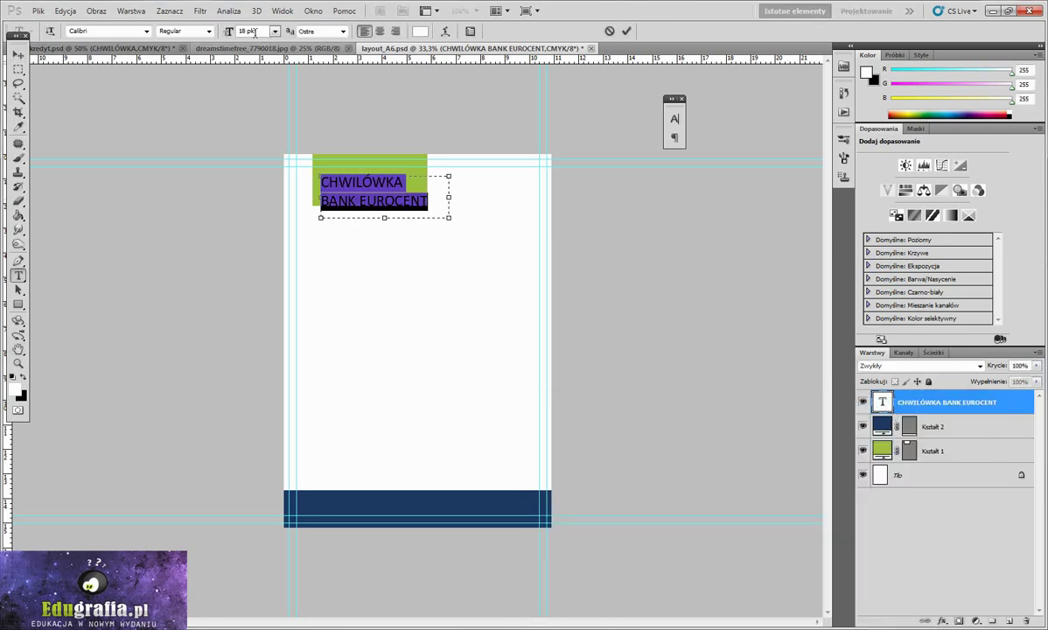
pyautogui.press('Down')
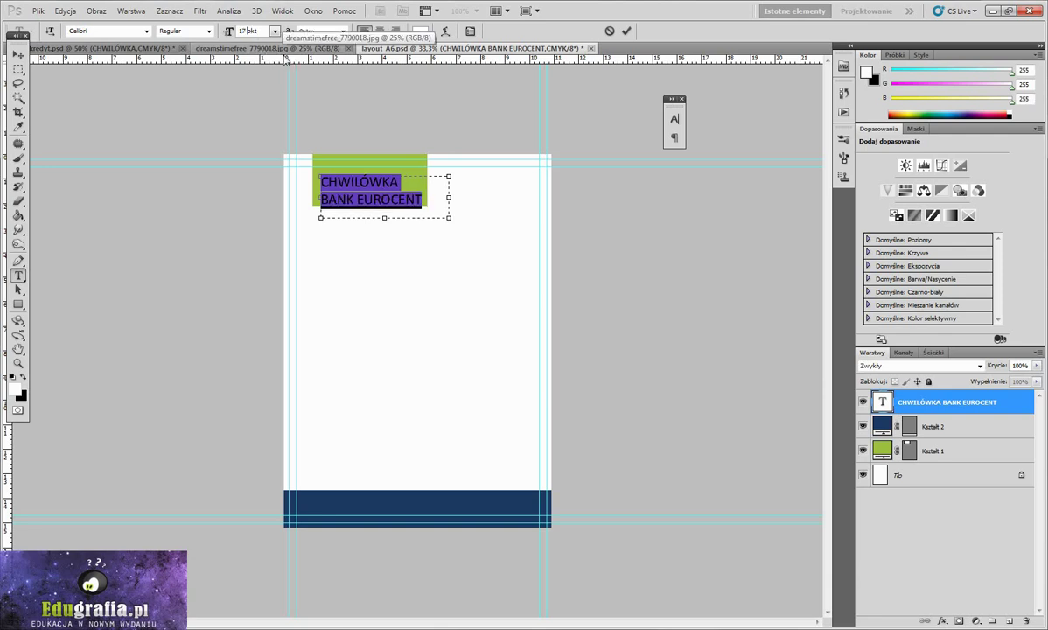
pyautogui.press('Right')
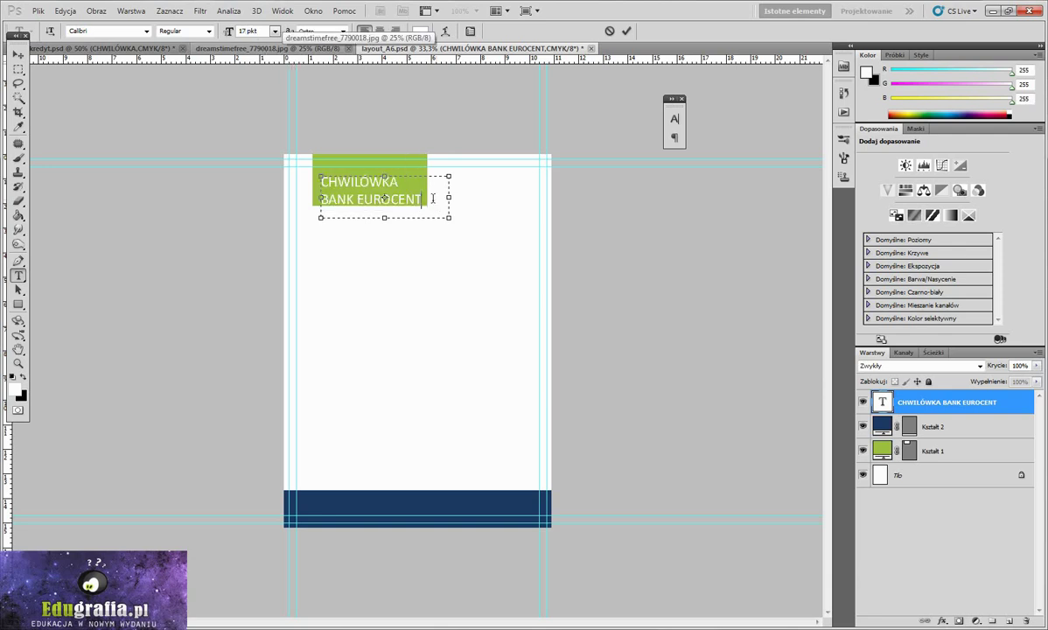
pyautogui.hotkey('shift', 'Home')
pyautogui.click(247, 31)
pyautogui.write('13')
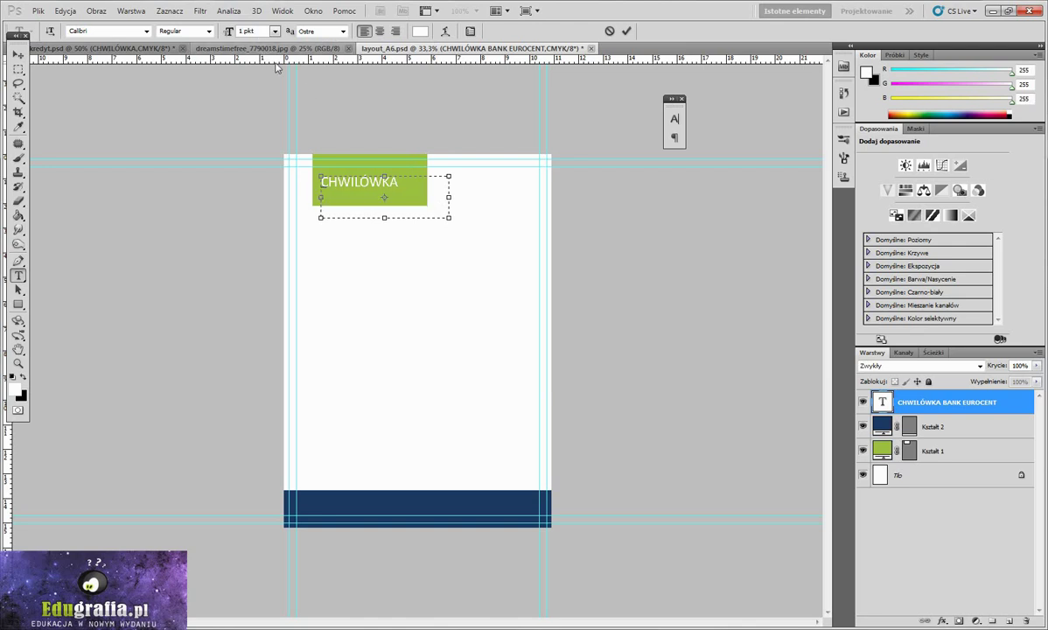
pyautogui.press('Return')
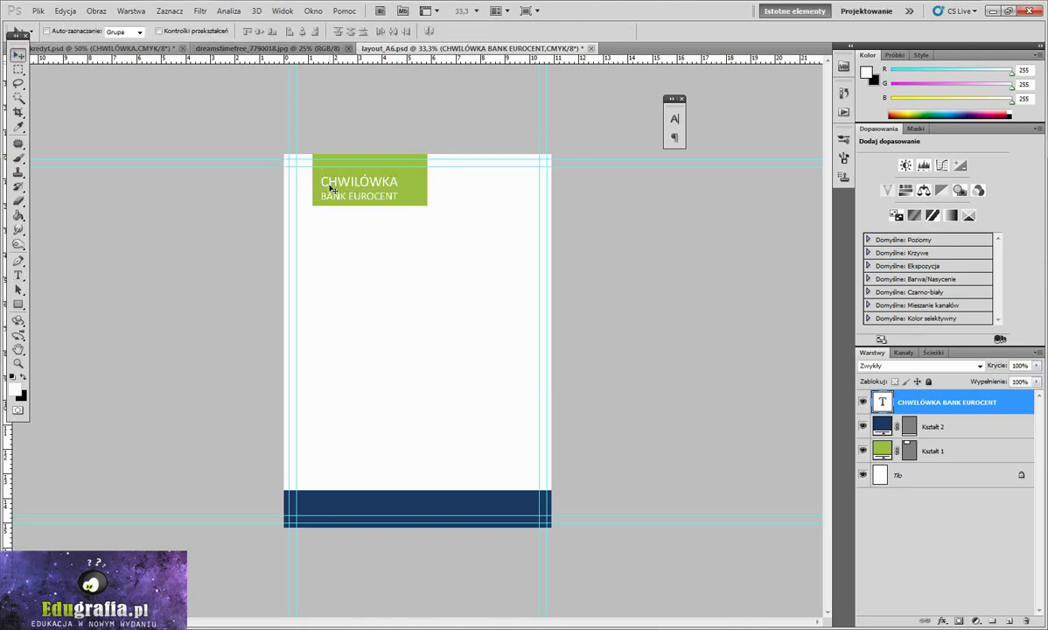
# - Shift the header text slightly within the green box and zoom to 50%
pyautogui.moveTo(329, 188); pyautogui.dragTo(333, 174)
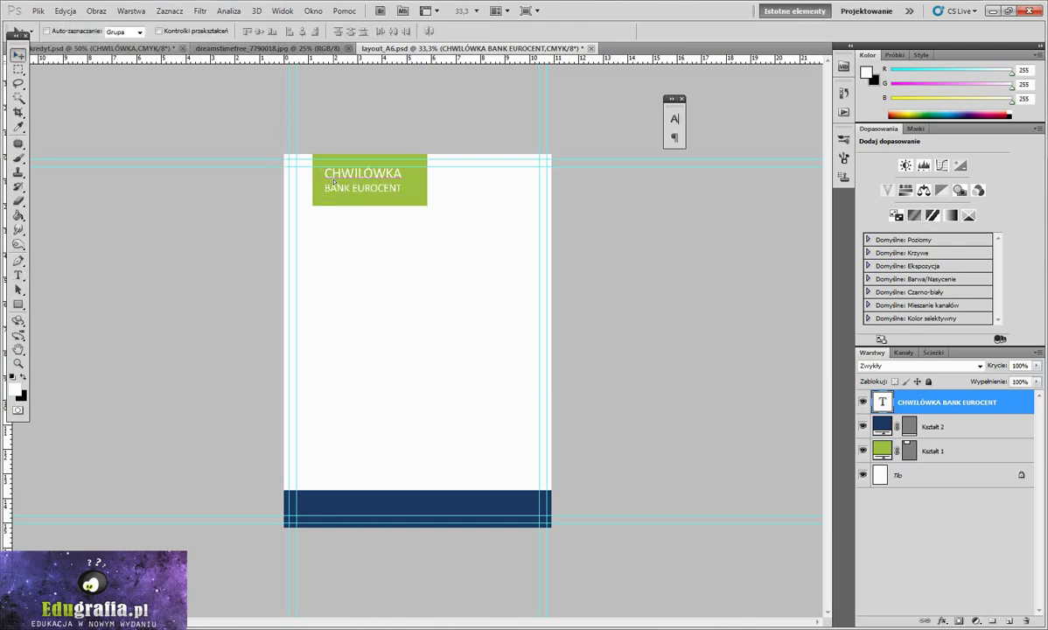
pyautogui.hotkey('ctrl', '+')
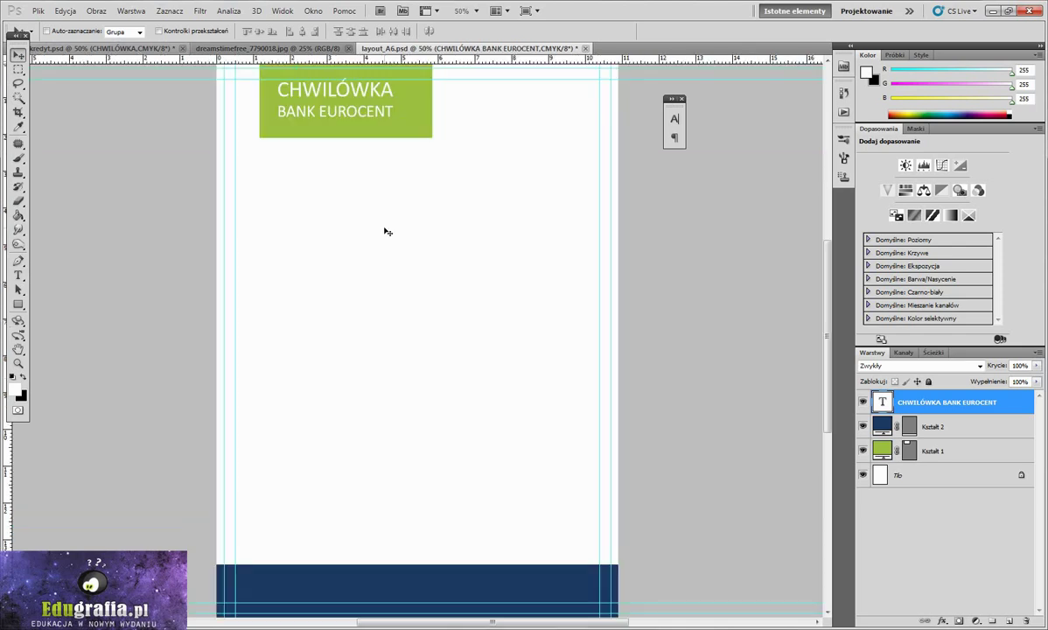
pyautogui.scroll(2, 385, 229)
# - Nudge the CHWILÓWKA / BANK EUROCENT text a few pixels inside the green header
pyautogui.moveTo(306, 162); pyautogui.dragTo(309, 161)
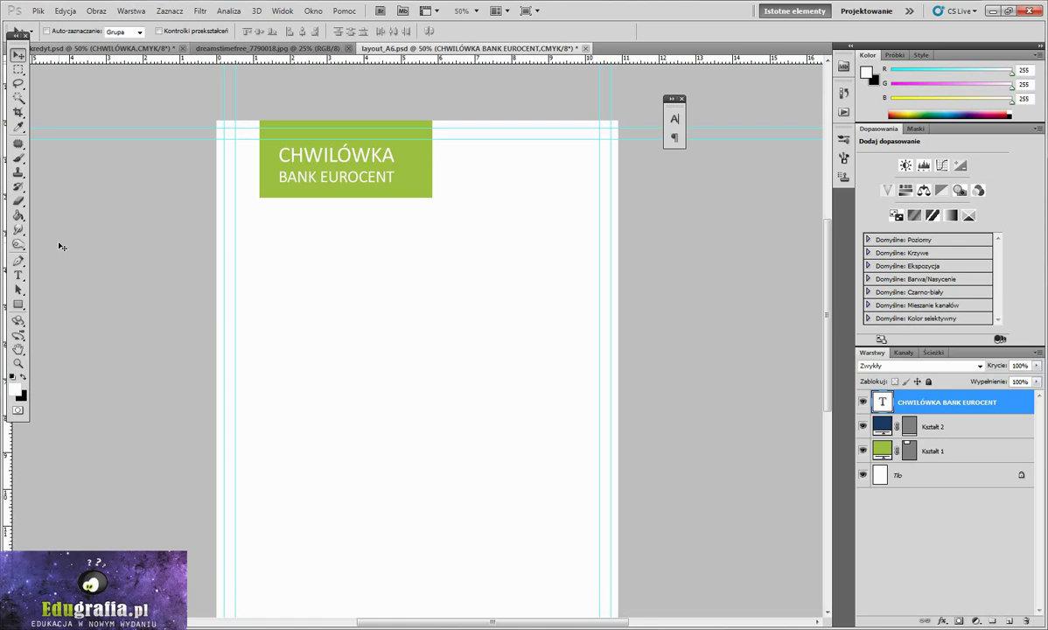
pyautogui.press('i')
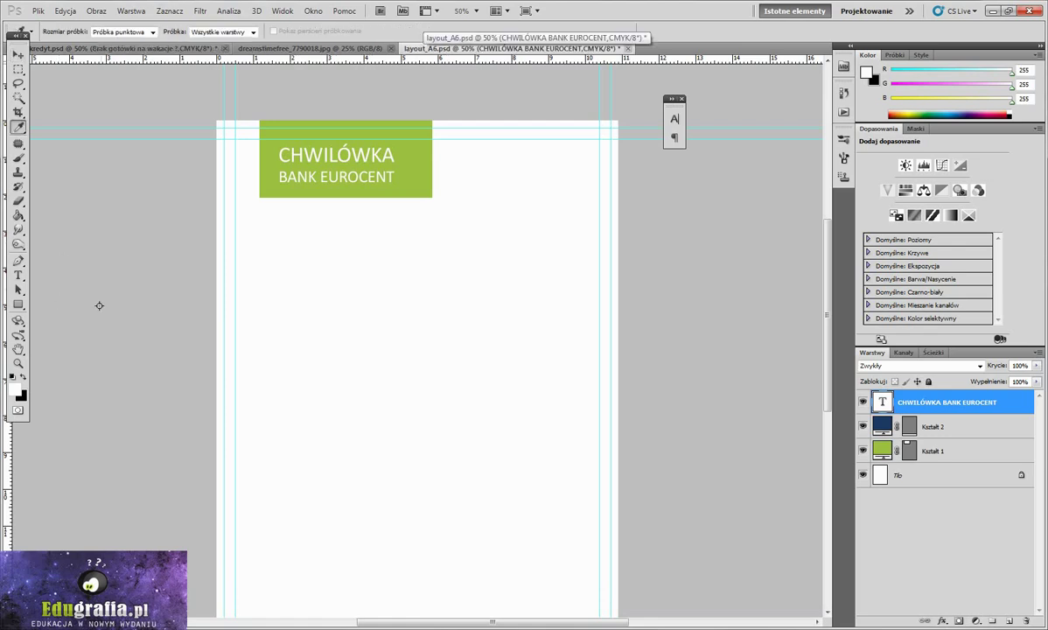
# - Add the red bold 23 pt headline 'Brak gotówki na wakacje ?' on one line below the header
pyautogui.click(18, 275)
pyautogui.moveTo(298, 270)
pyautogui.mouseDown()
pyautogui.moveTo(490, 370)
pyautogui.moveTo(584, 370)
pyautogui.mouseUp()
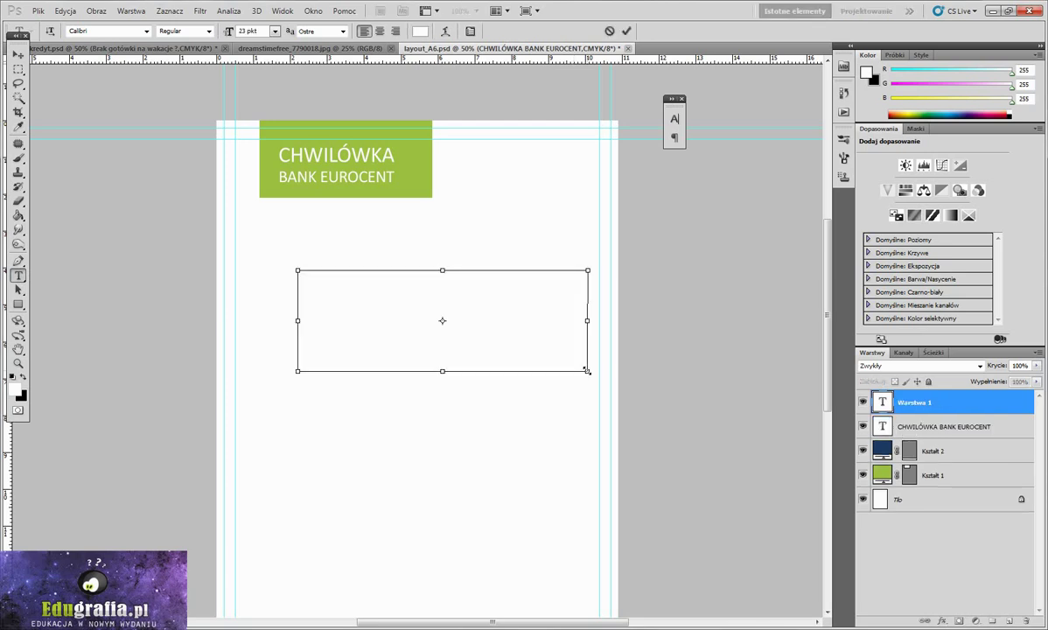
pyautogui.write('Brak gotówki na wakacje ?')
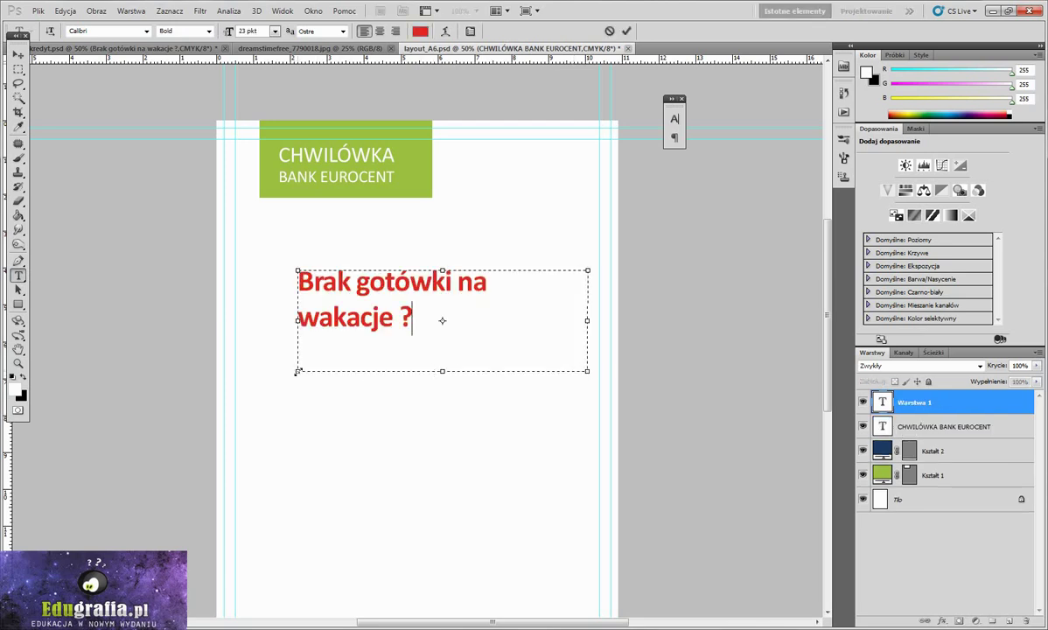
pyautogui.moveTo(297, 372); pyautogui.dragTo(177, 369)
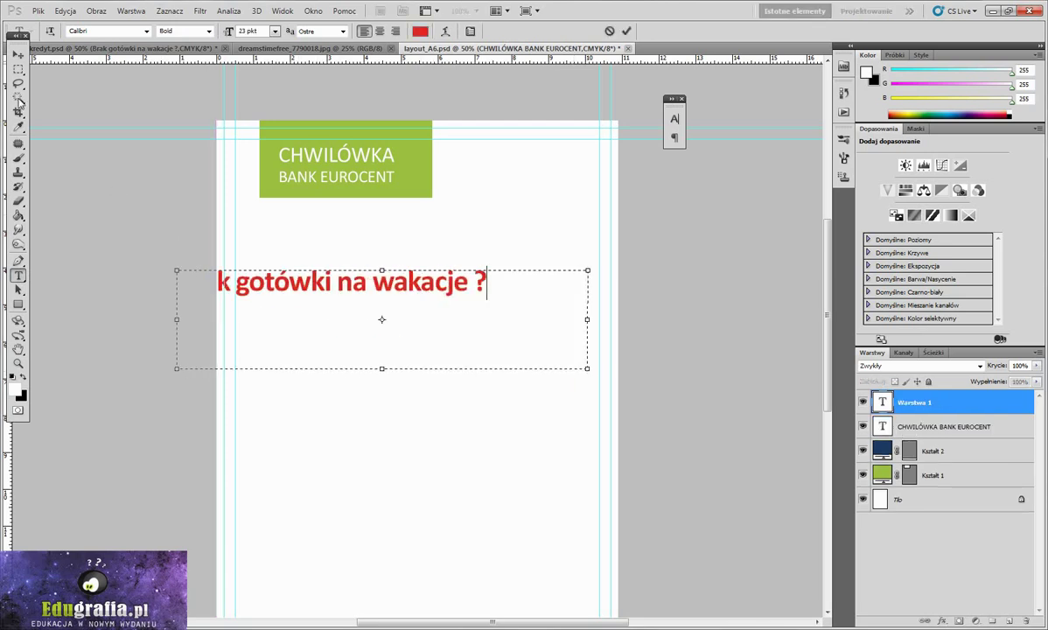
pyautogui.click(18, 54)
pyautogui.moveTo(389, 299); pyautogui.dragTo(470, 282)
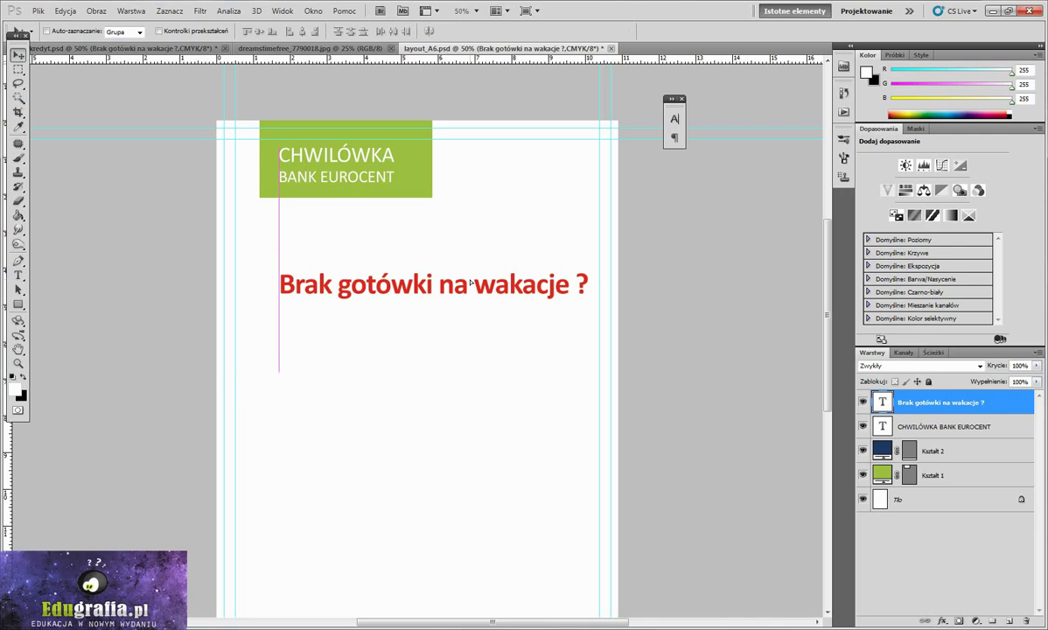
pyautogui.moveTo(471, 281); pyautogui.dragTo(470, 283)
# - Move the red headline slightly lower and sample its red as the working colour
pyautogui.moveTo(428, 266); pyautogui.dragTo(430, 278)
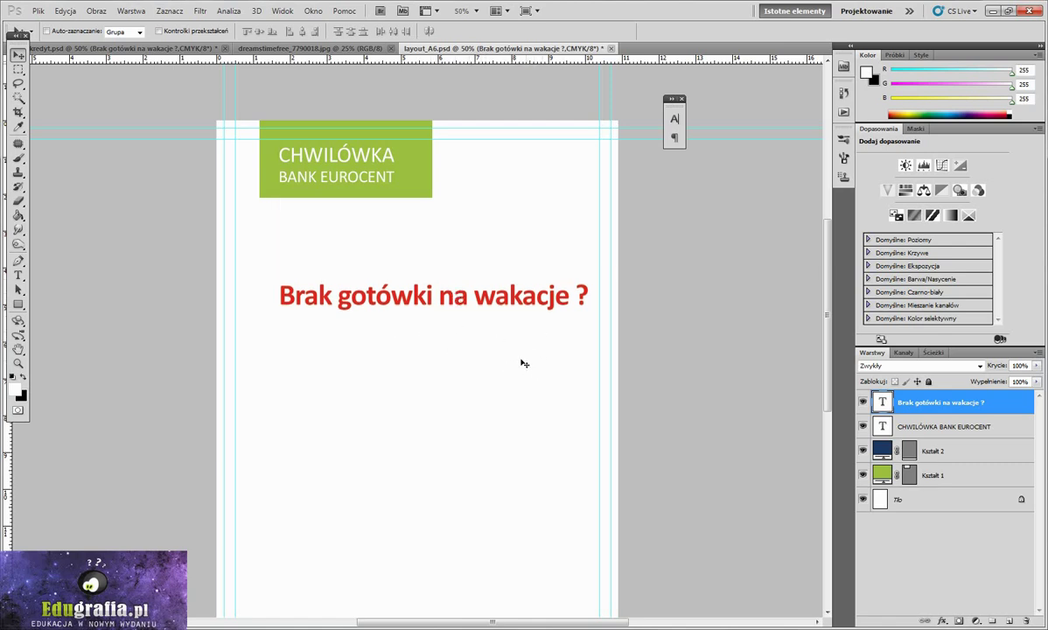
pyautogui.click(22, 128)
pyautogui.click(278, 281)
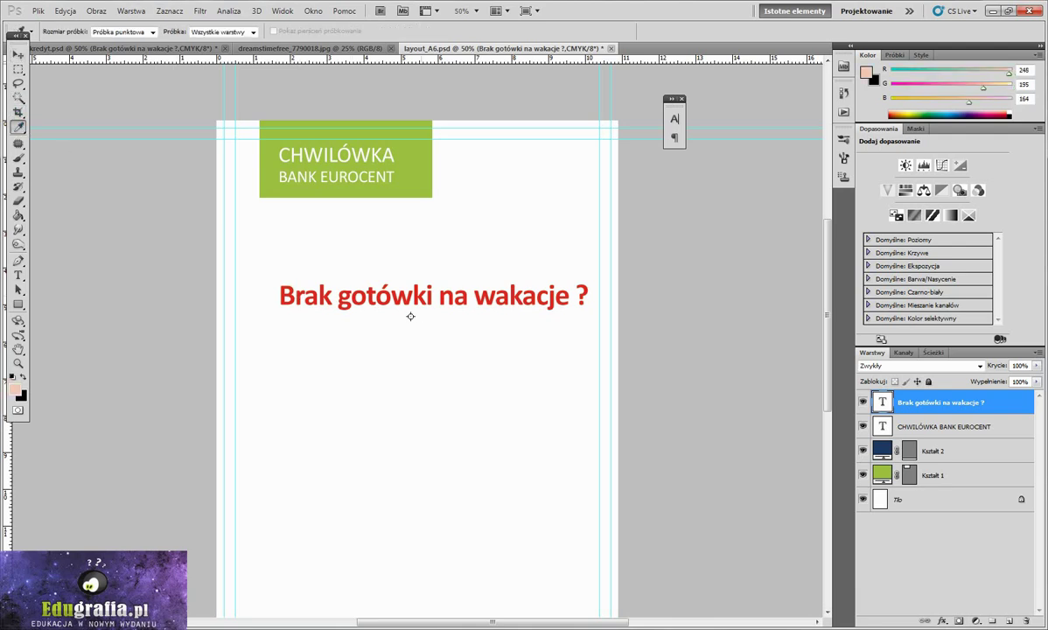
pyautogui.click(349, 283)
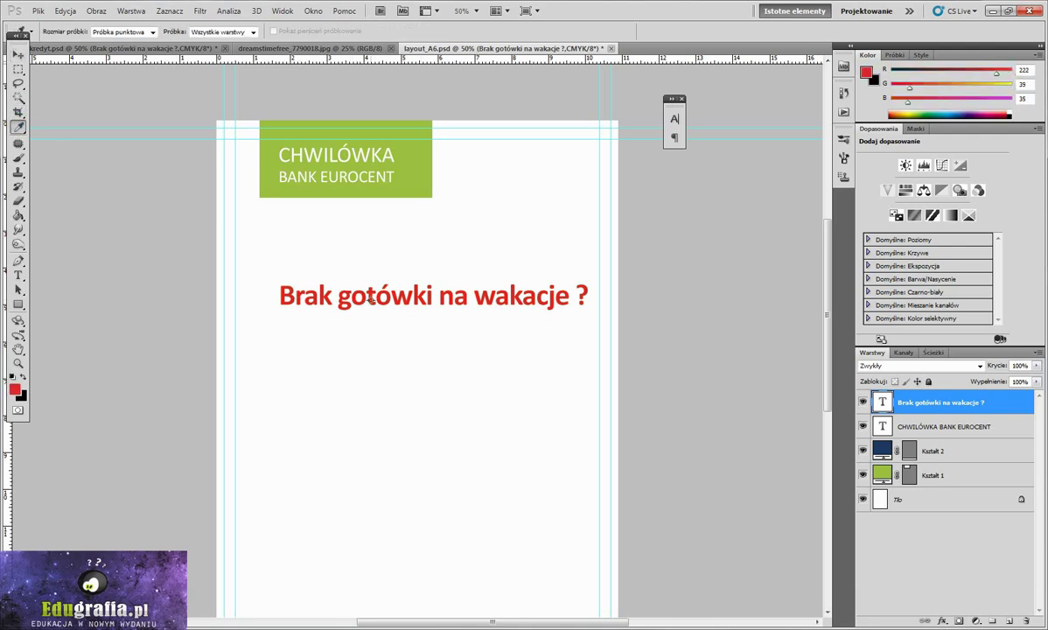
pyautogui.click(15, 390)
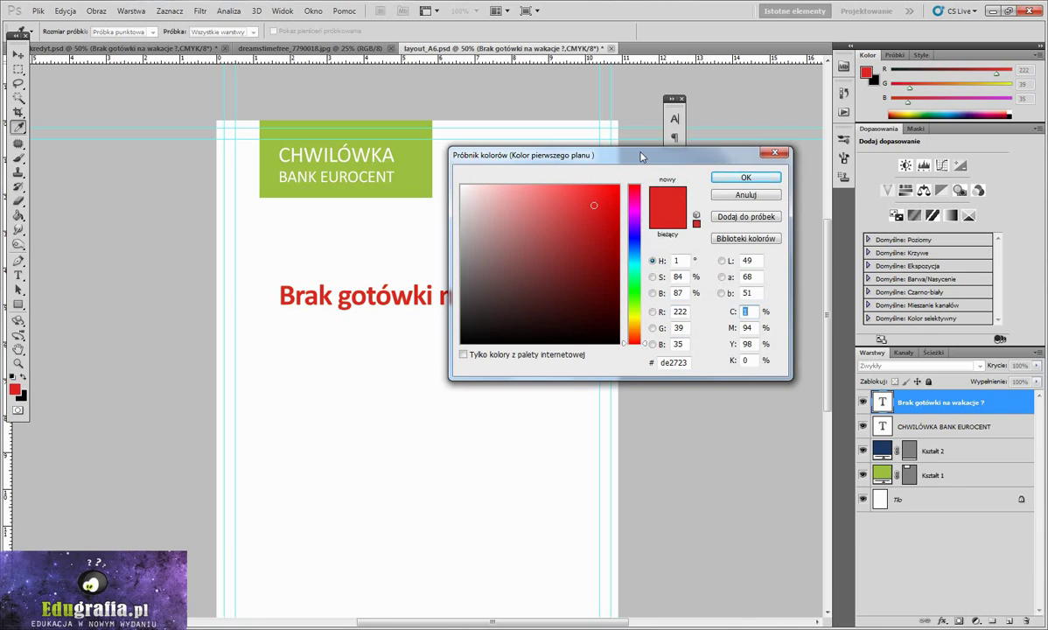
pyautogui.click(742, 178)
# - Select the red headline text and commit the edit
pyautogui.press('t')
pyautogui.press('Return')
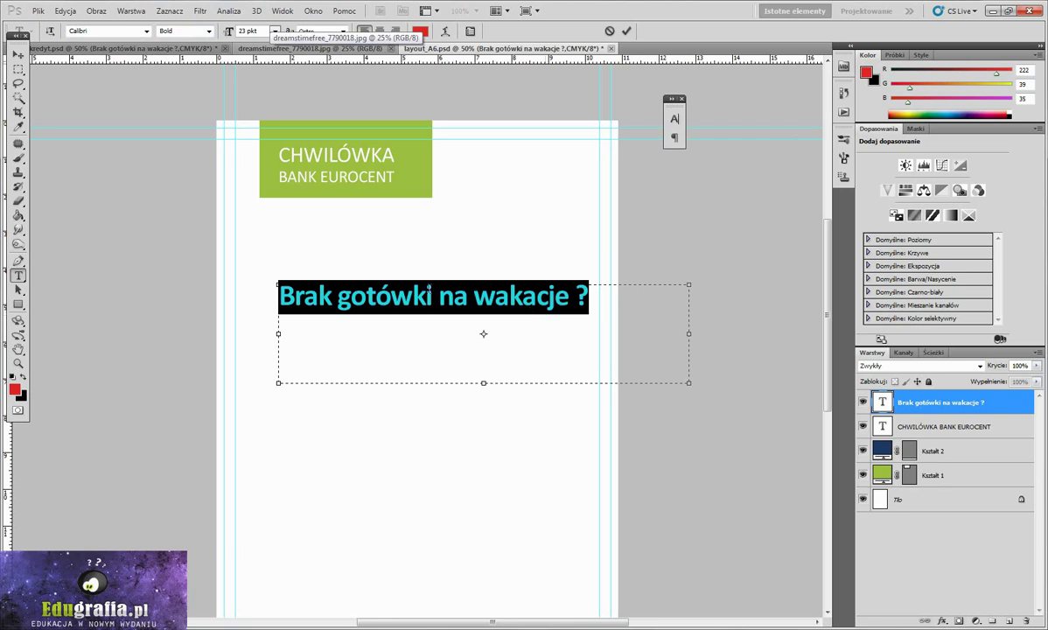
pyautogui.hotkey('ctrl', 'Return')
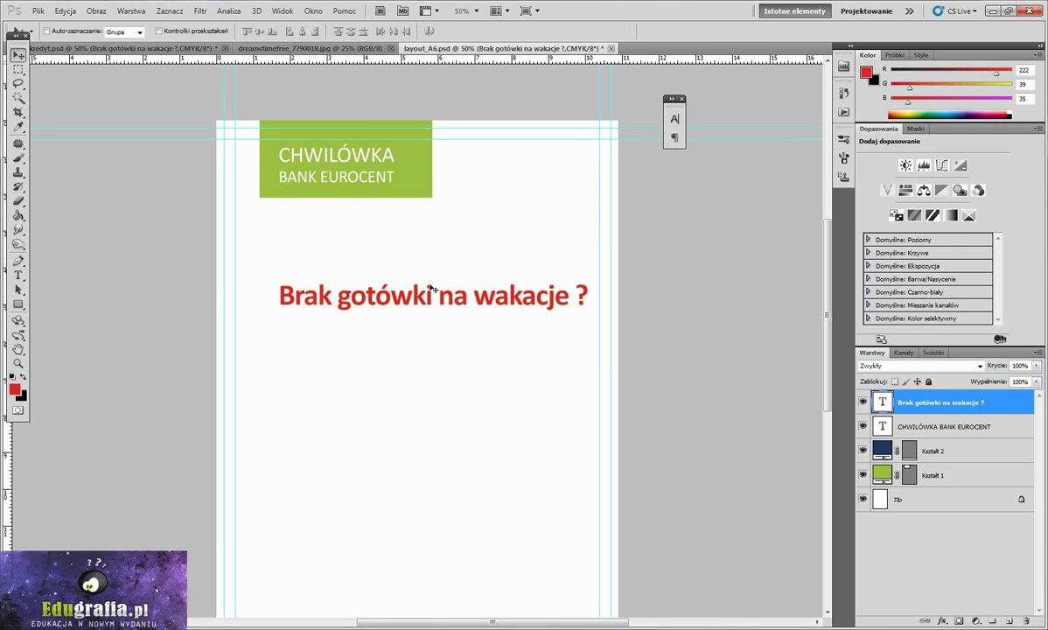
# - Duplicate the headline as 'Mieszkanie za małe ?' at 14 pt, right-aligned beneath it
pyautogui.moveTo(404, 269); pyautogui.dragTo(404, 318)
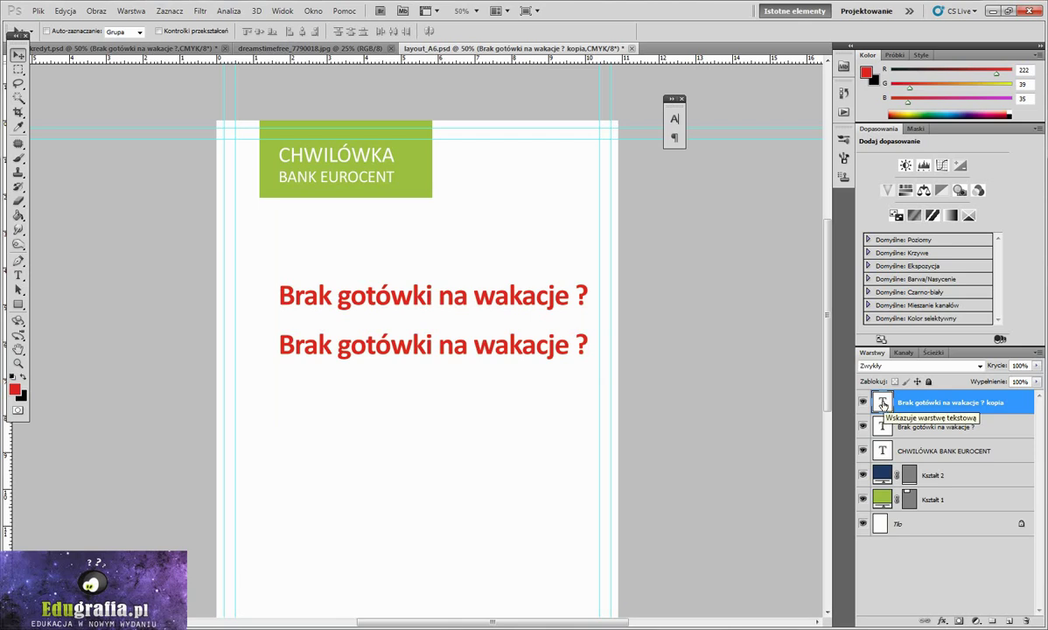
pyautogui.doubleClick(882, 403)
pyautogui.write('mI')
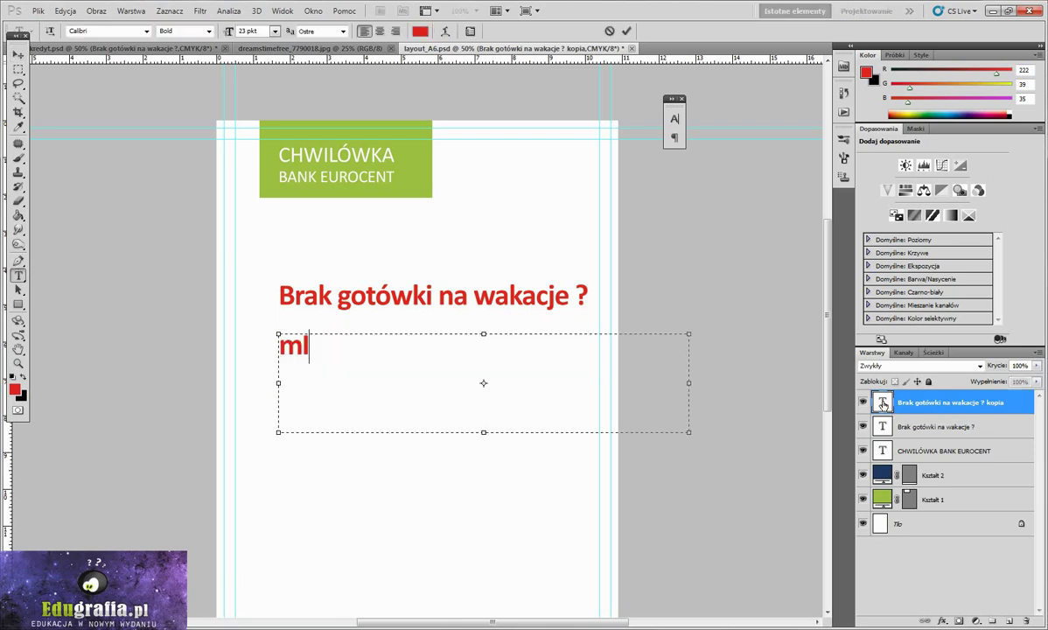
pyautogui.write('ESZKAN')
pyautogui.press('BackSpace')
pyautogui.press('BackSpace')
pyautogui.press('BackSpace')
pyautogui.press('BackSpace')
pyautogui.write('Mies')
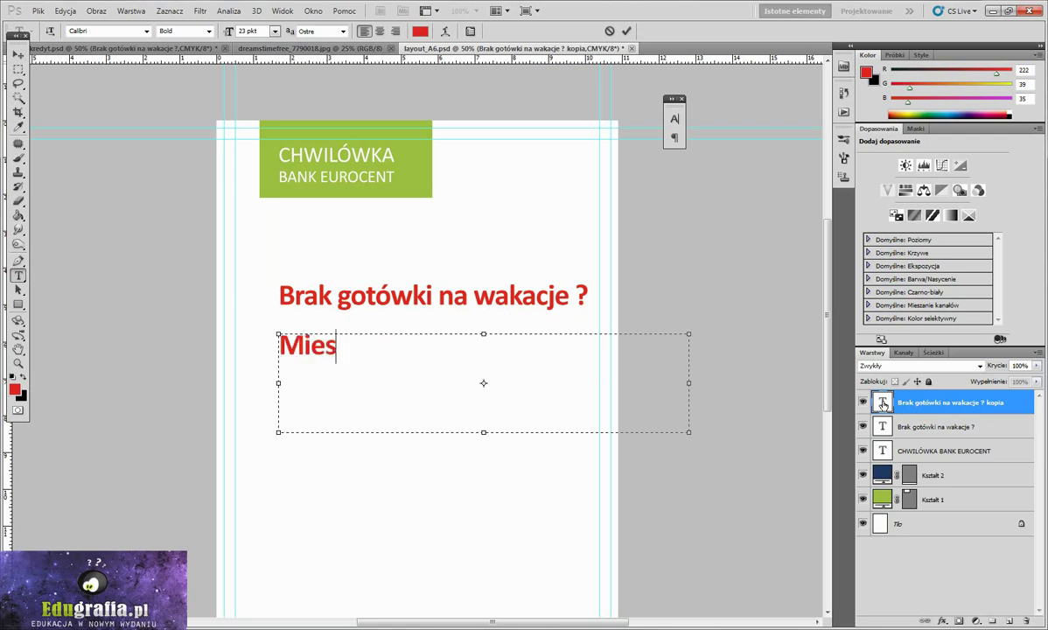
pyautogui.write('zkanie z')
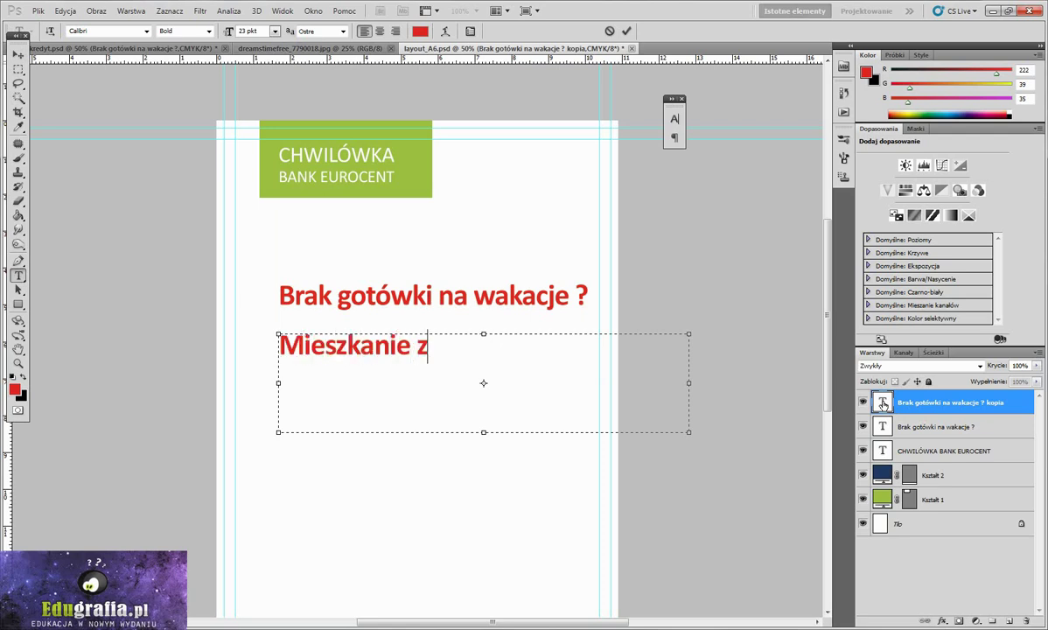
pyautogui.write('a małe ?')
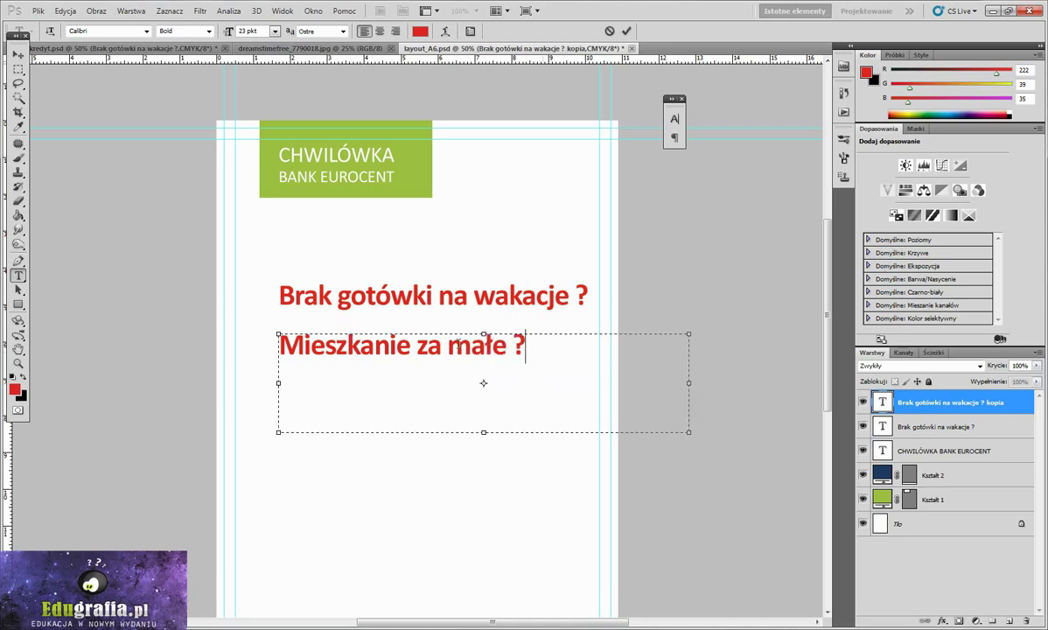
pyautogui.hotkey('ctrl', 'a')
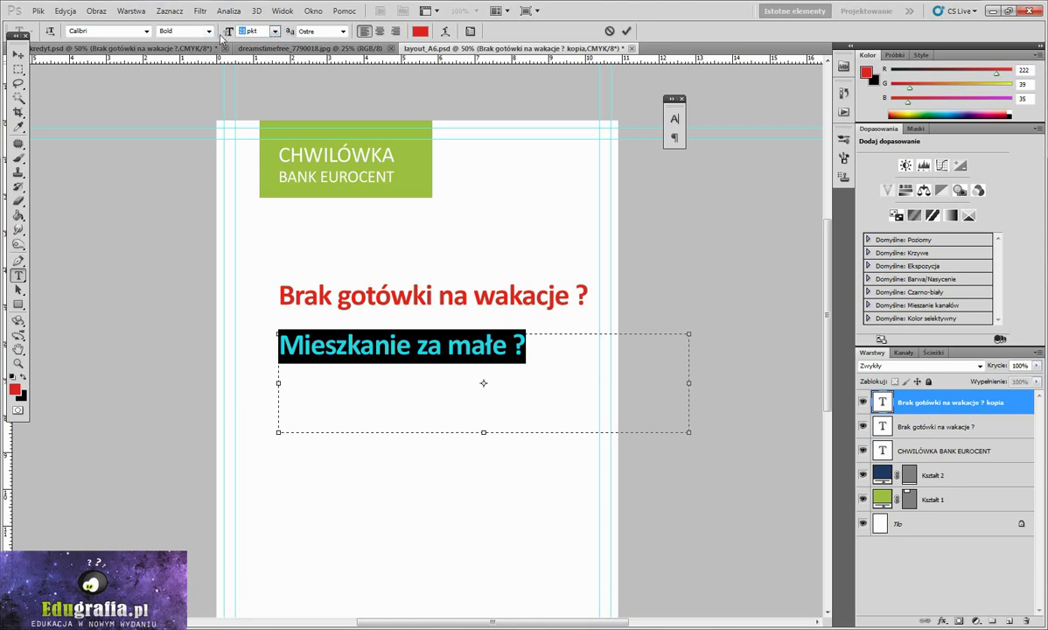
pyautogui.moveTo(220, 38); pyautogui.dragTo(210, 38)
pyautogui.click(18, 54)
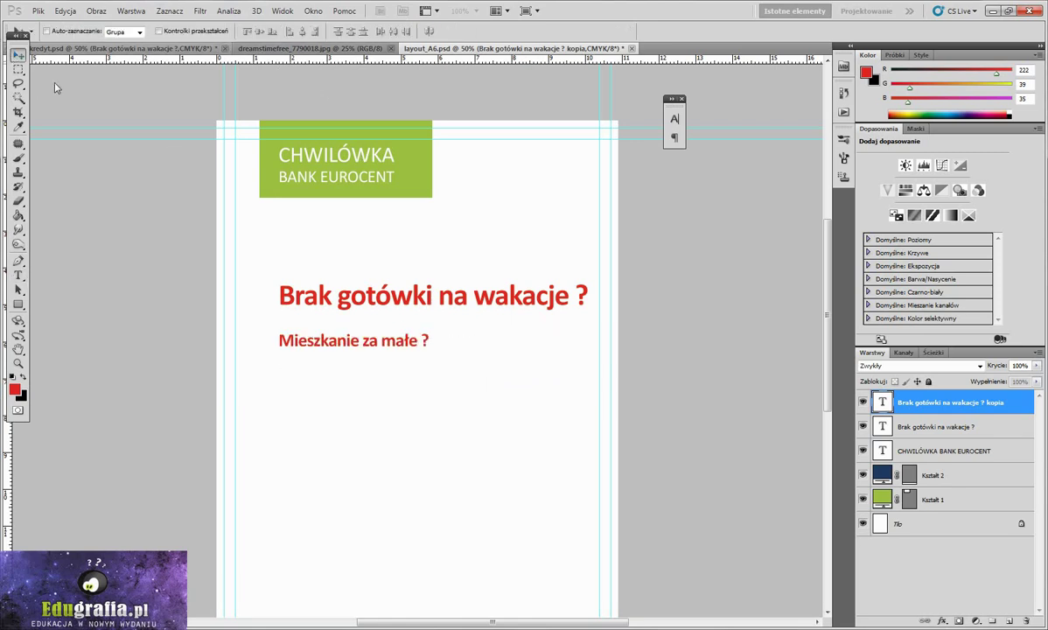
pyautogui.moveTo(375, 341); pyautogui.dragTo(532, 344)
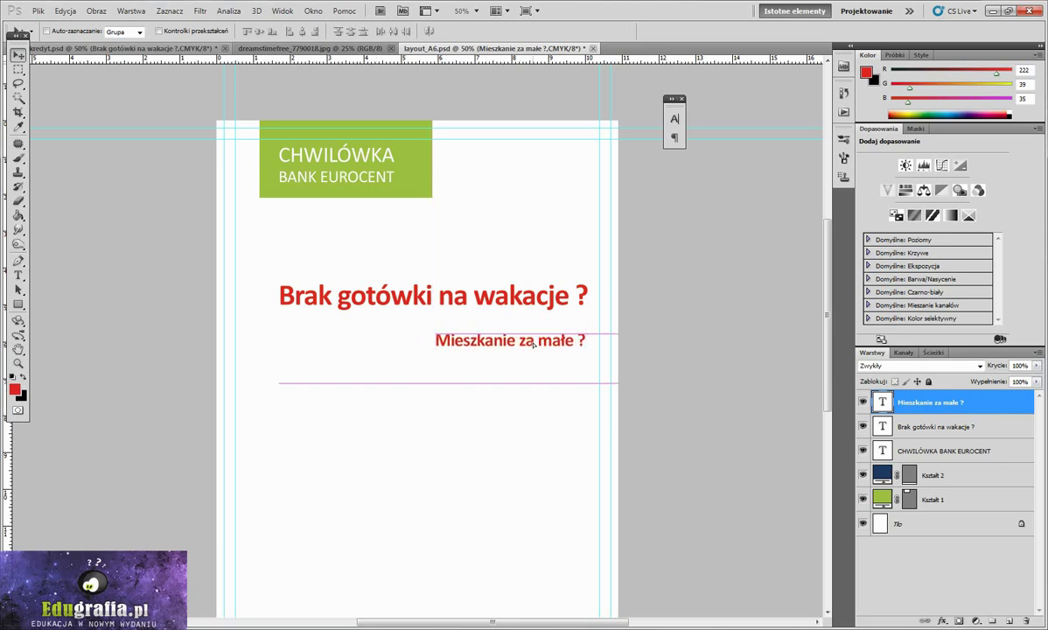
pyautogui.moveTo(535, 344); pyautogui.dragTo(538, 344)
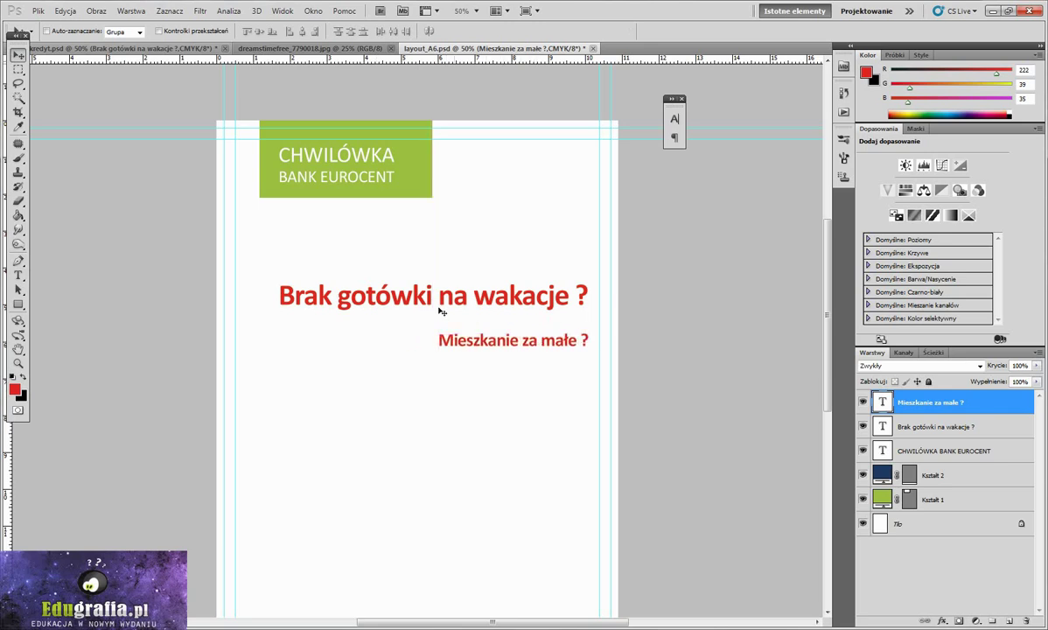
# - Recolour 'Mieszkanie za małe ?' with the navy sampled from the footer bar
pyautogui.press('i')
pyautogui.scroll(-5, 458, 346)
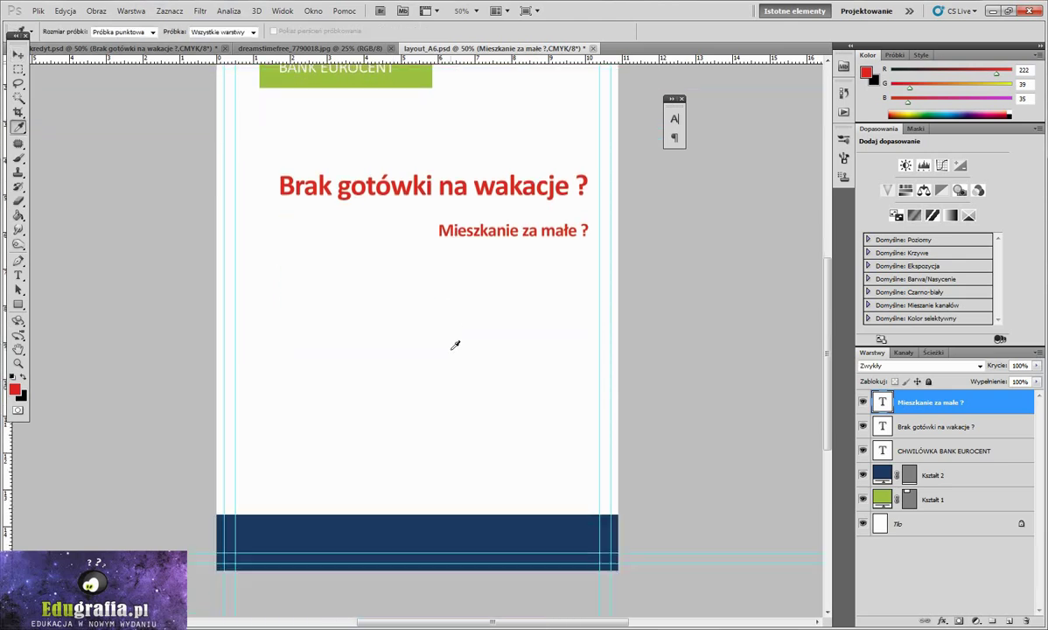
pyautogui.click(343, 491)
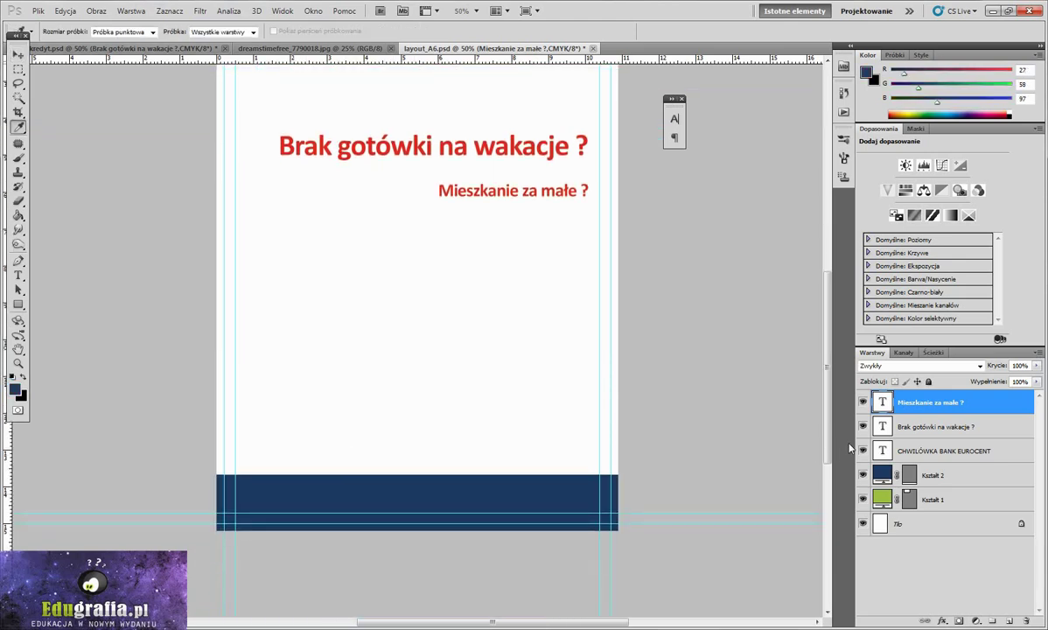
pyautogui.doubleClick(879, 401)
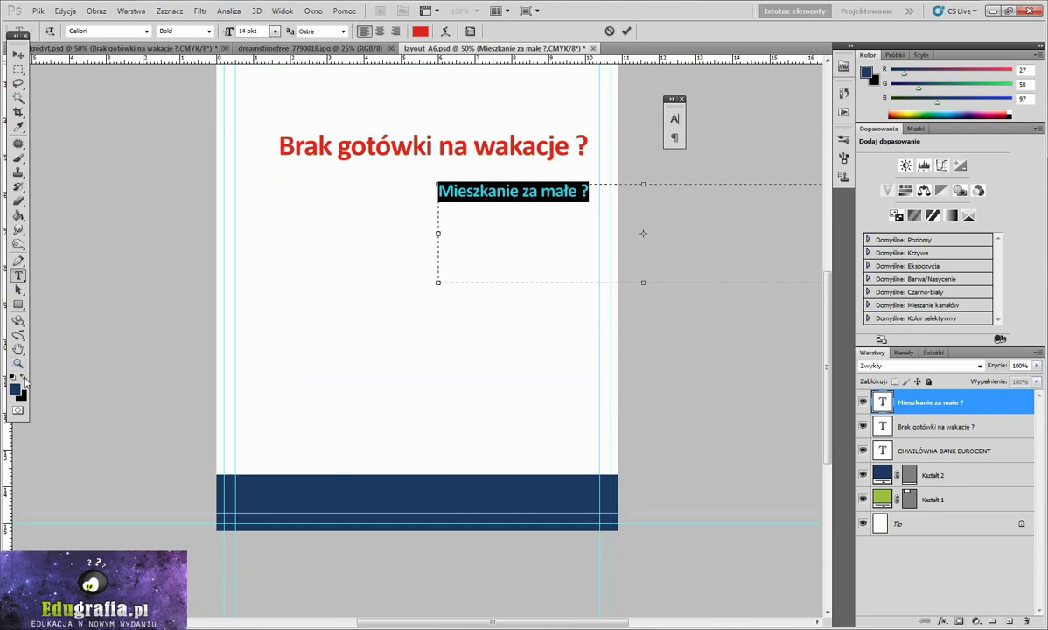
pyautogui.click(17, 54)
pyautogui.scroll(3, 500, 398)
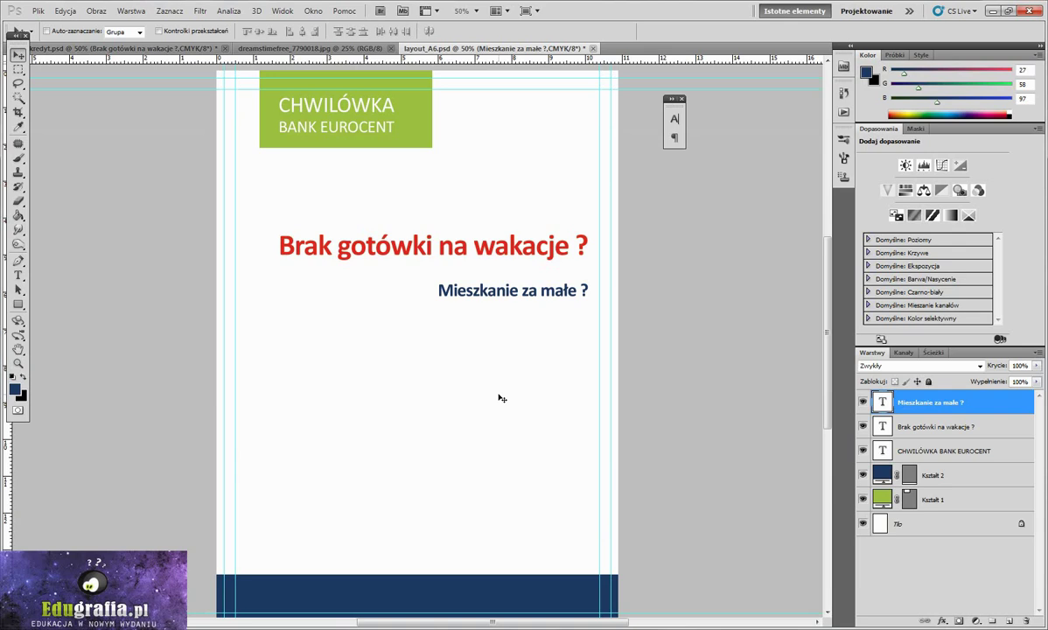
# - Duplicate the subheadline below and change it to 'Przyjdź do nas' at 18 pt
pyautogui.hotkey('ctrl', 'j')
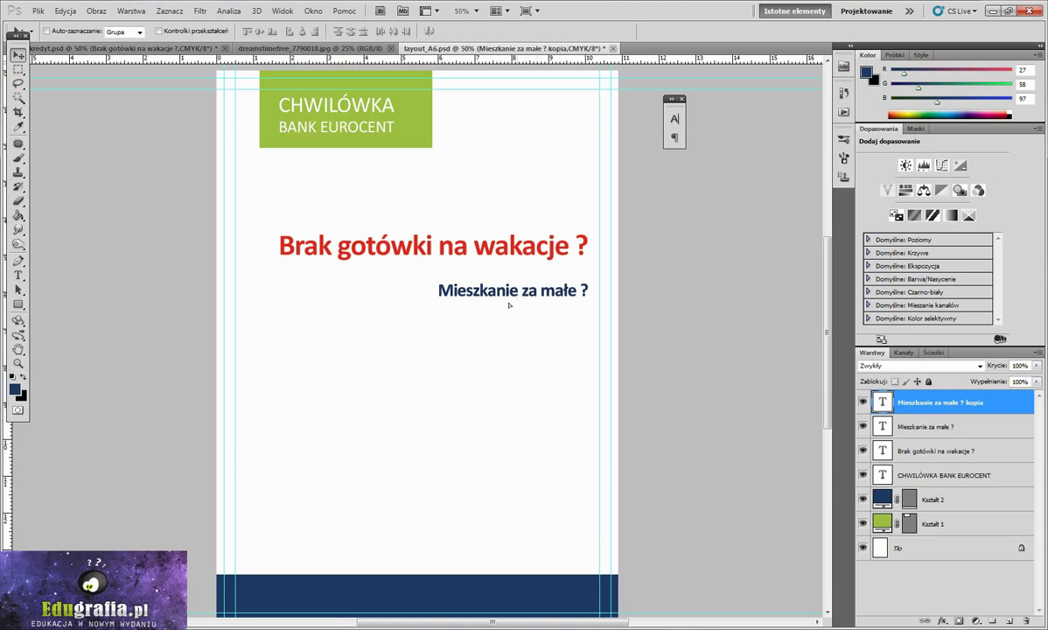
pyautogui.moveTo(509, 304); pyautogui.dragTo(464, 355)
pyautogui.doubleClick(882, 402)
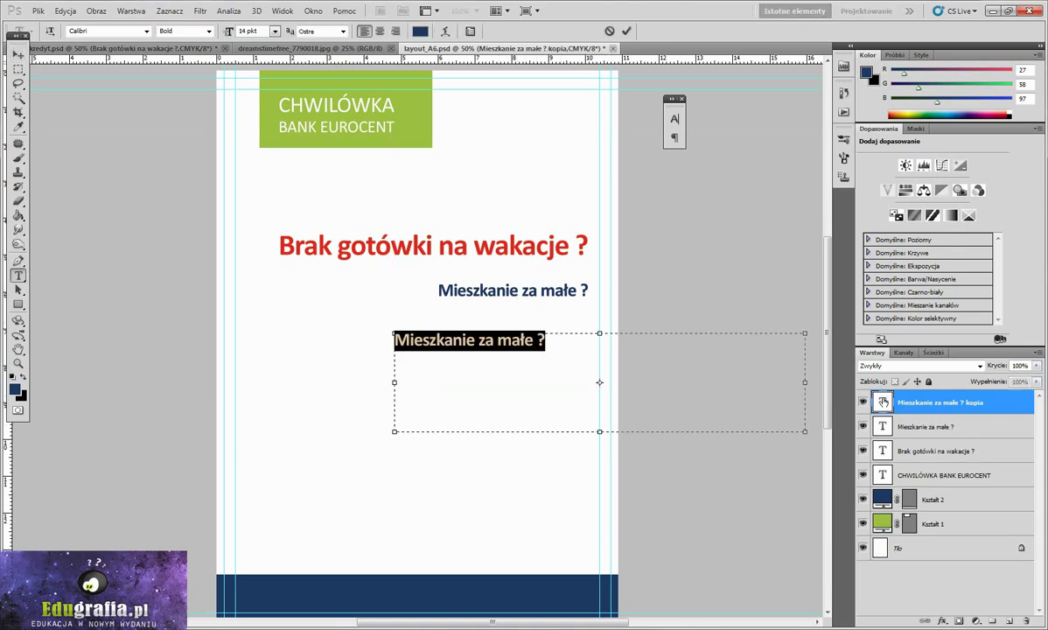
pyautogui.write('Przyj')
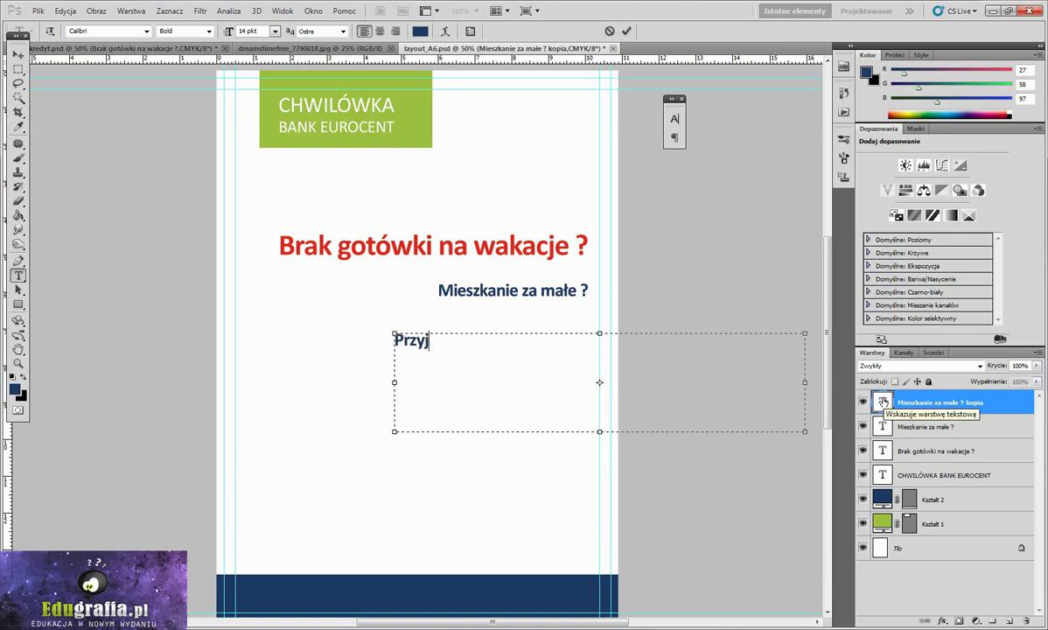
pyautogui.write('dź do')
pyautogui.write(' nas')
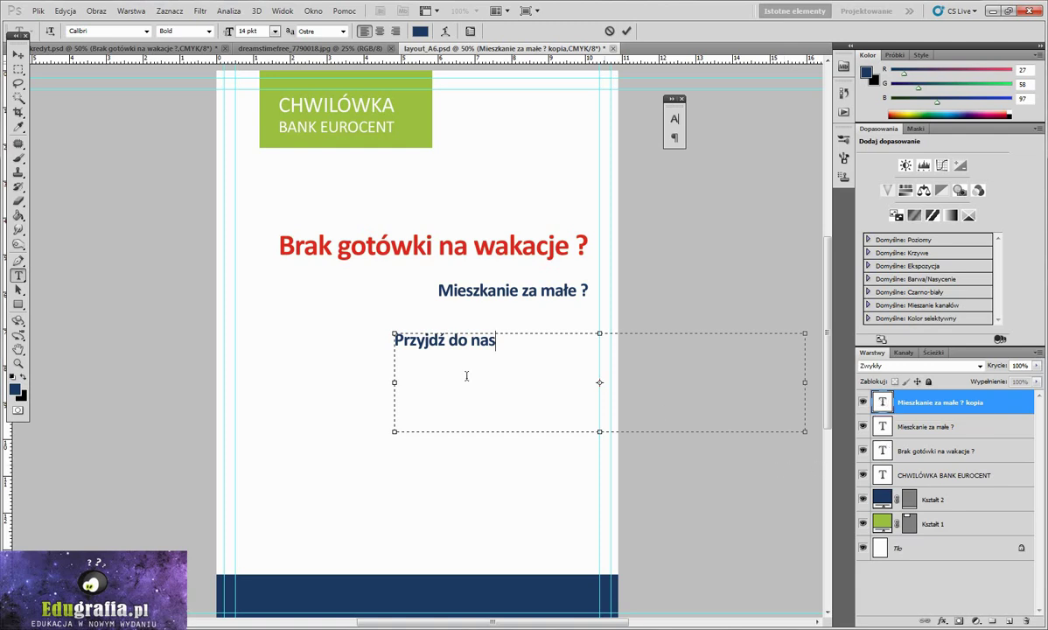
pyautogui.hotkey('ctrl', 'a')
pyautogui.doubleClick(249, 31)
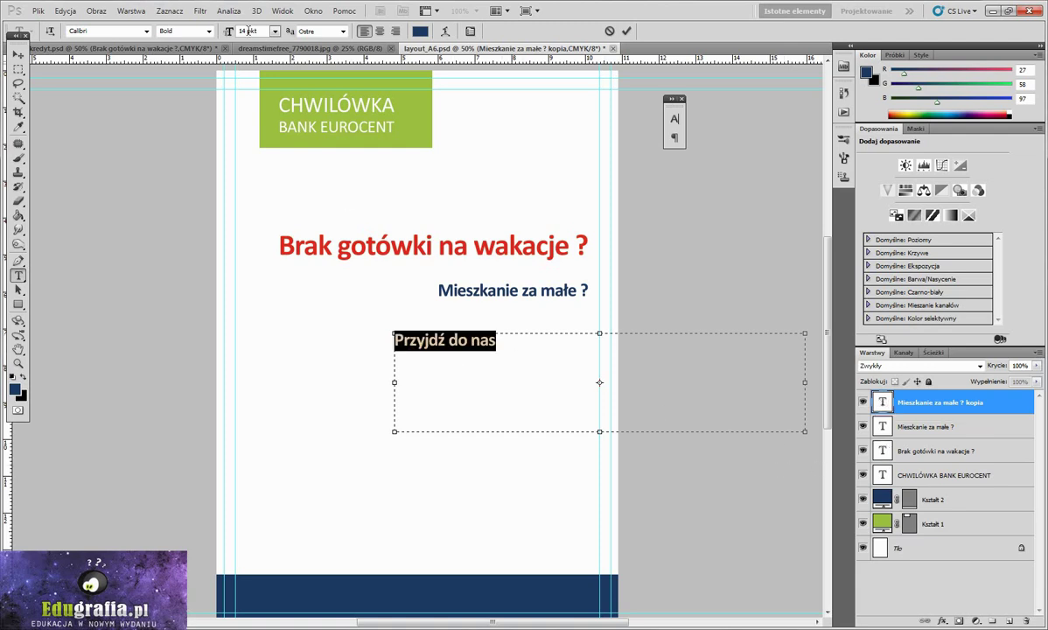
pyautogui.write('18')
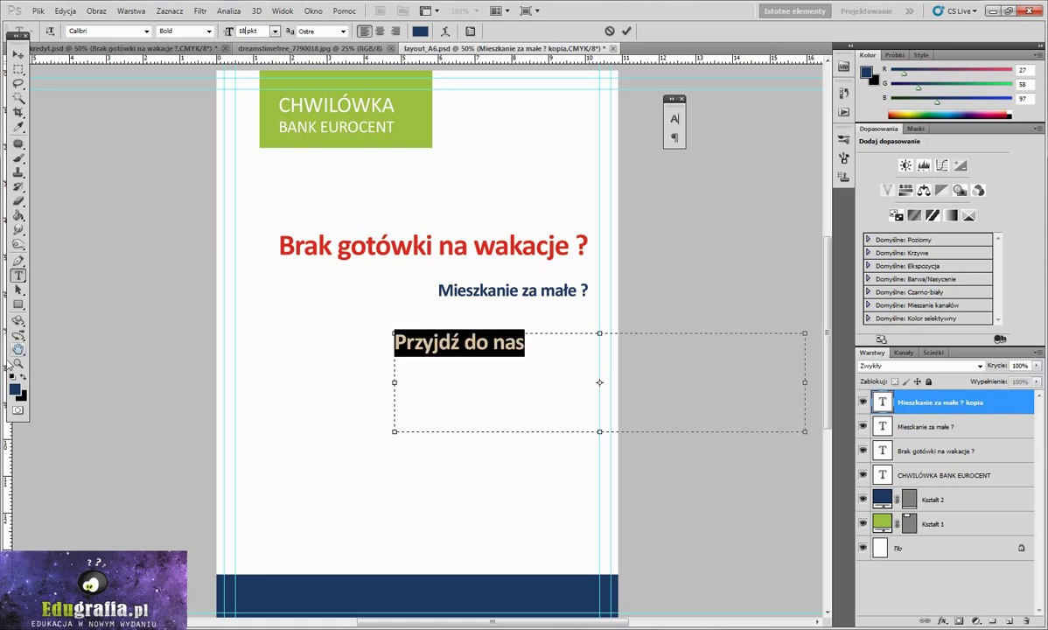
# - Colour 'Przyjdź do nas' navy 003867 and place it right-aligned under the subheadline
pyautogui.click(13, 388)
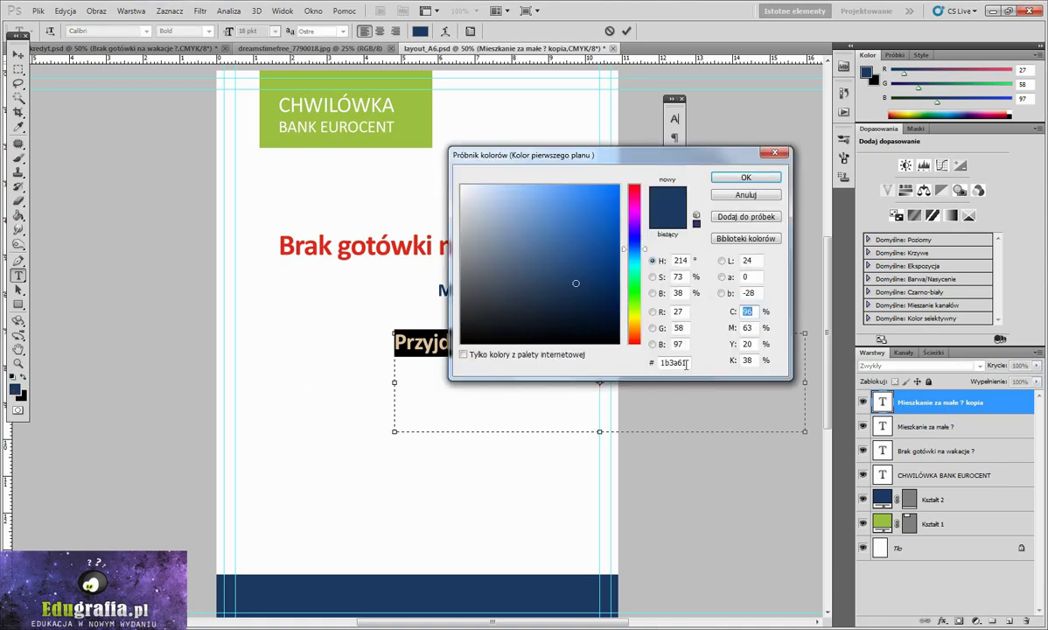
pyautogui.click(672, 362)
pyautogui.write('00')
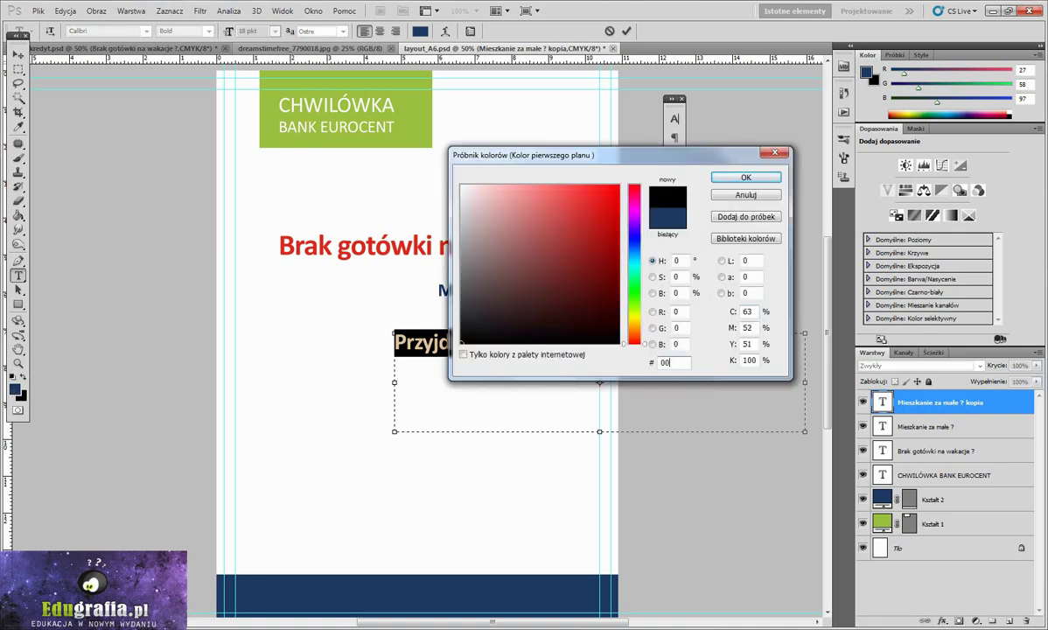
pyautogui.write('38')
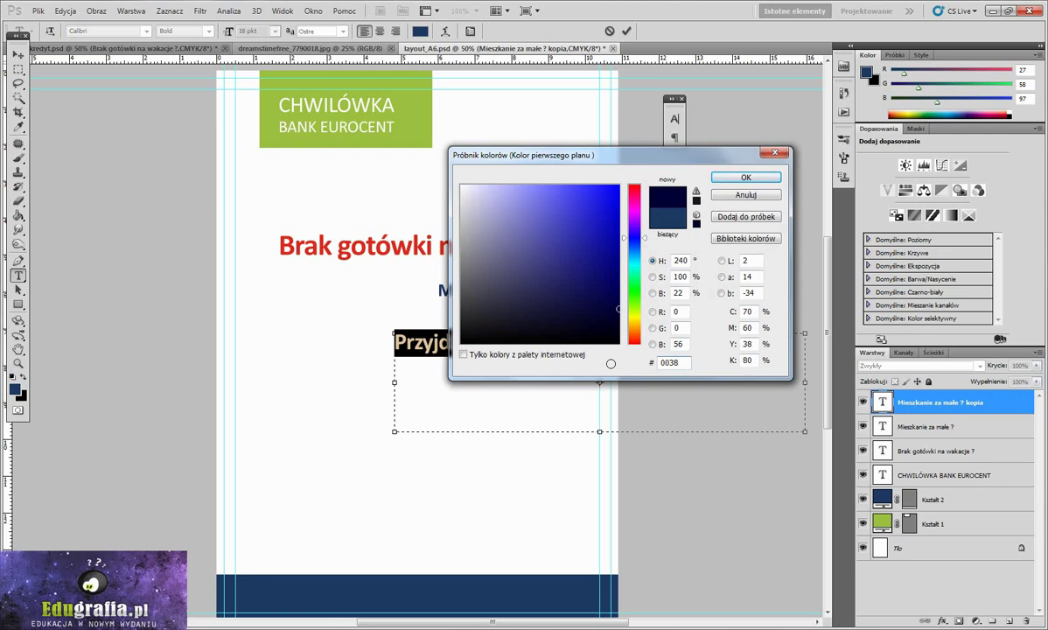
pyautogui.write('67')
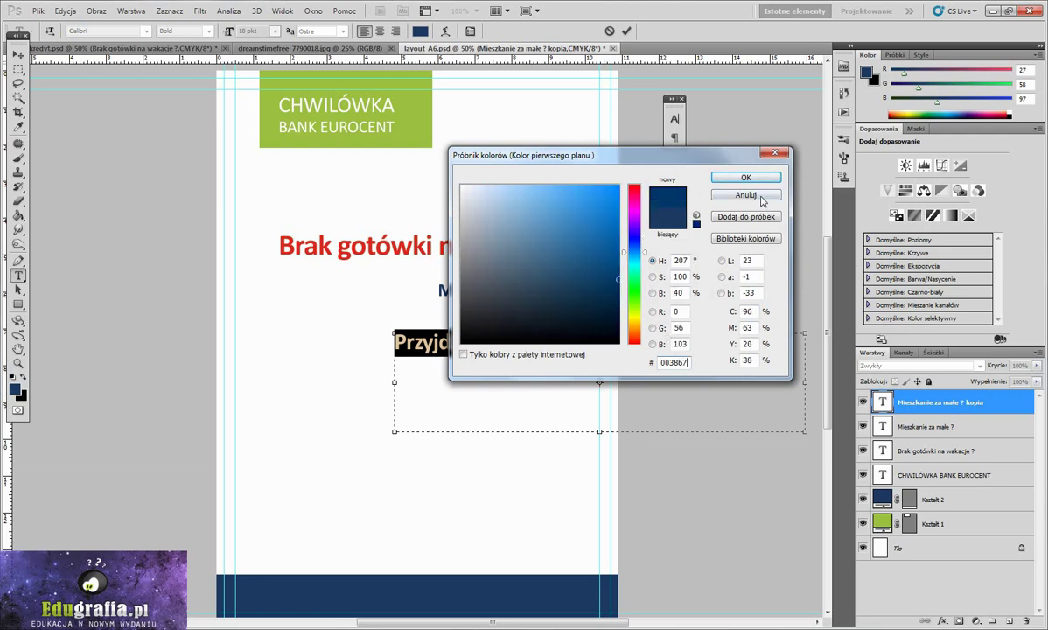
pyautogui.click(757, 195)
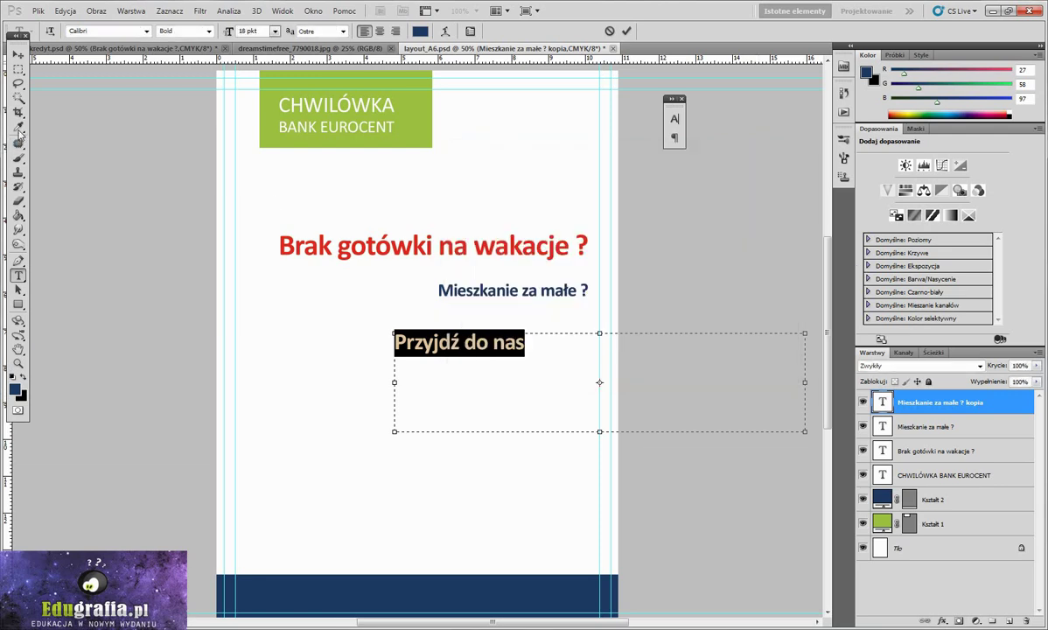
pyautogui.click(18, 127)
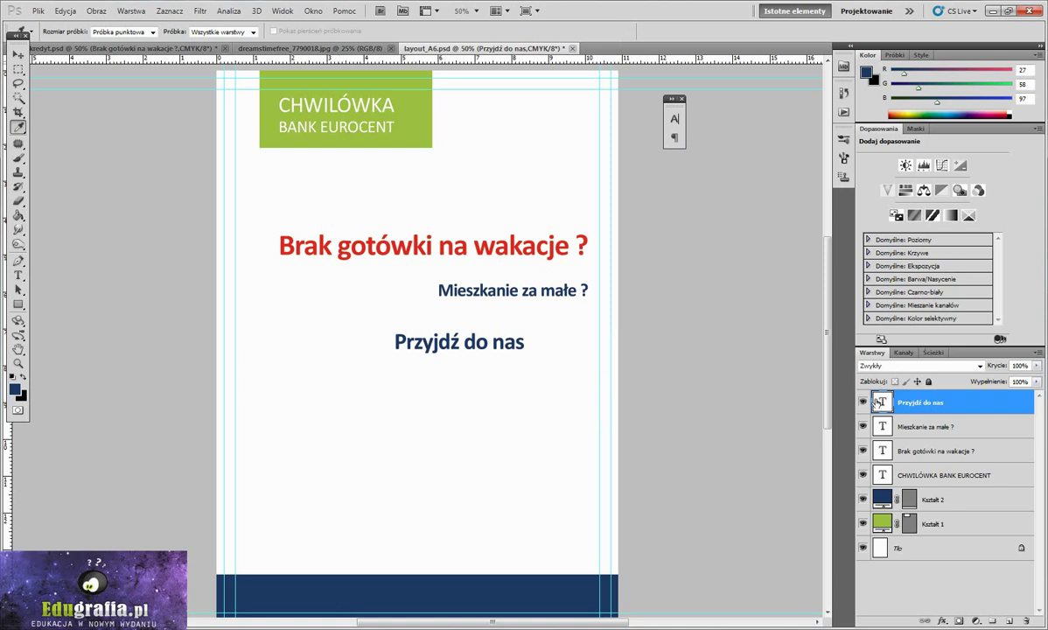
pyautogui.doubleClick(880, 402)
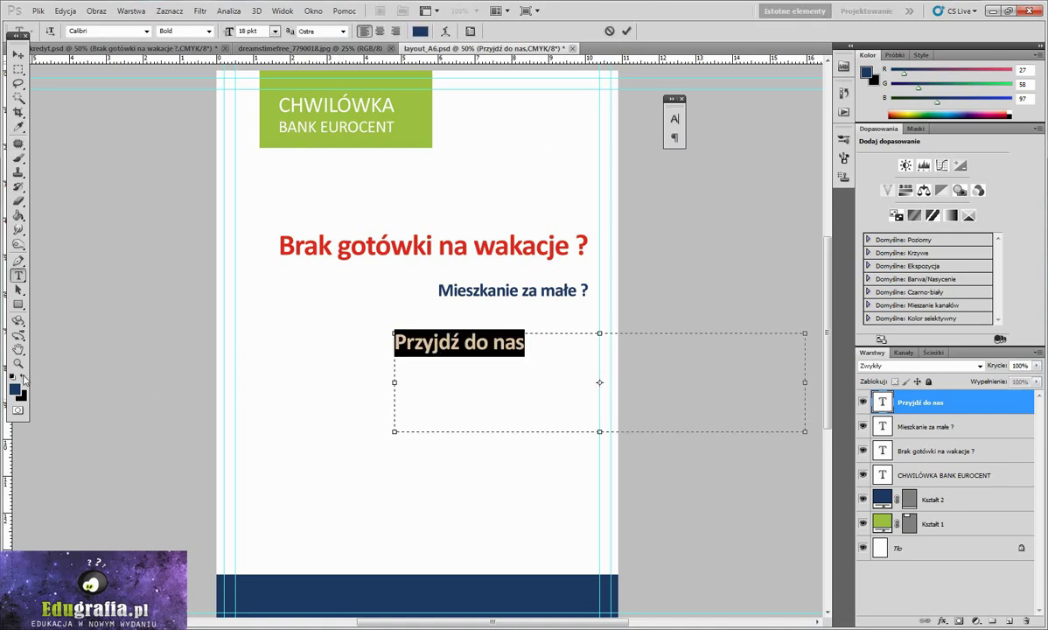
pyautogui.click(14, 387)
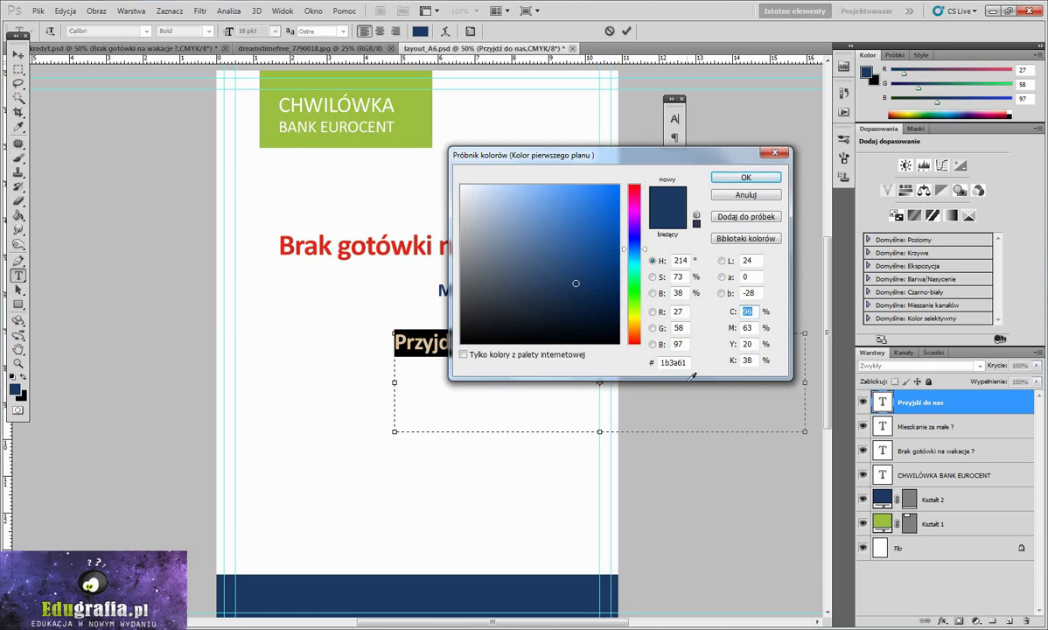
pyautogui.click(745, 177)
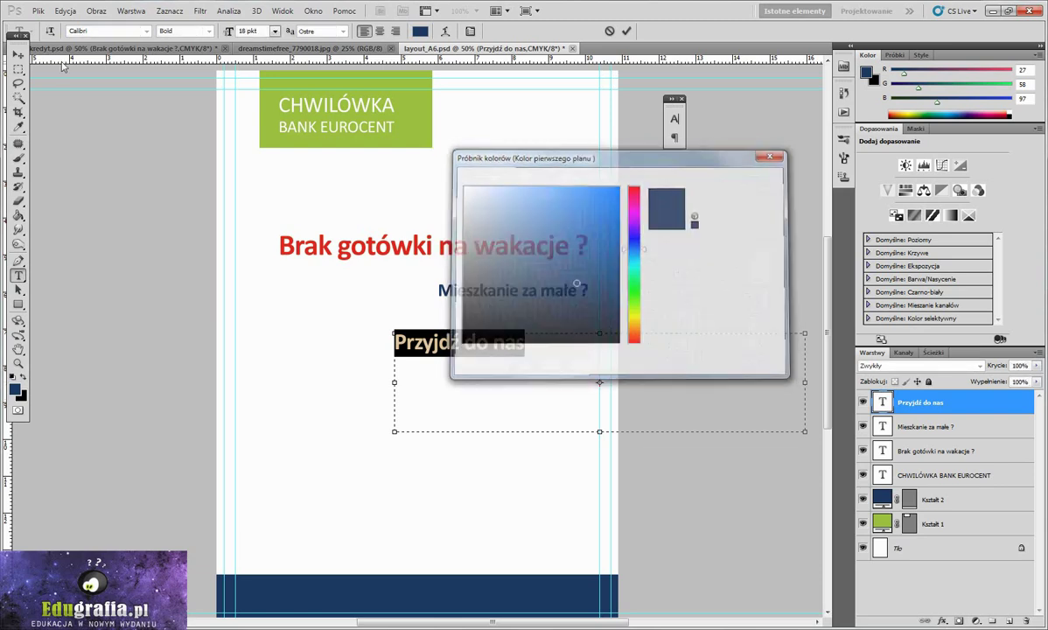
pyautogui.click(18, 54)
pyautogui.moveTo(452, 337); pyautogui.dragTo(524, 312)
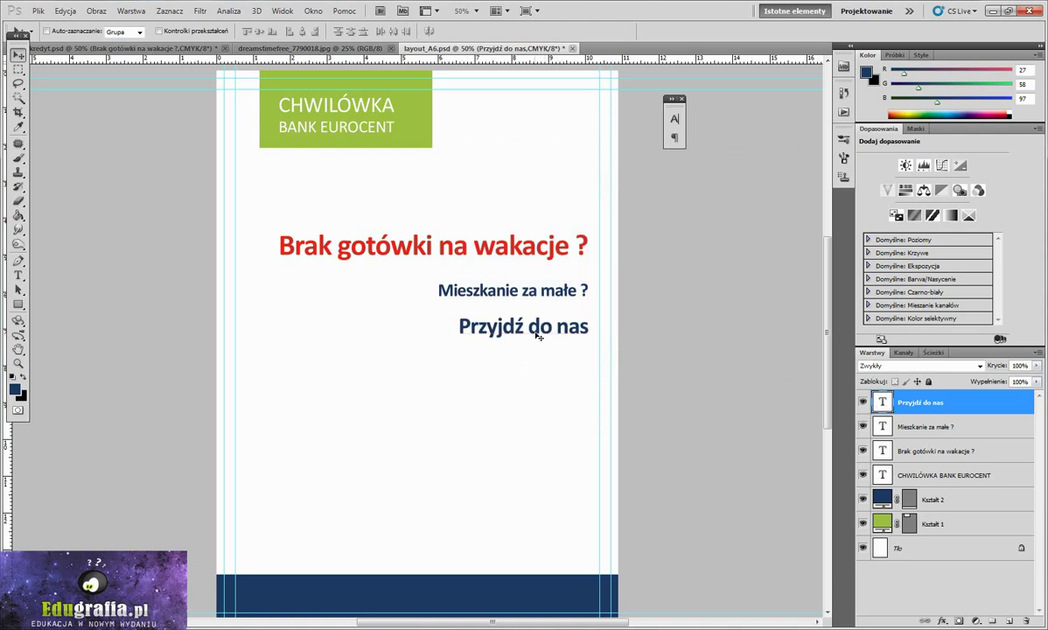
# - Raise 'Brak gotówki na wakacje ?', 'Mieszkanie za małe ?' and 'Przyjdź do nas' each about 30 pixels
pyautogui.moveTo(534, 336); pyautogui.dragTo(536, 348)
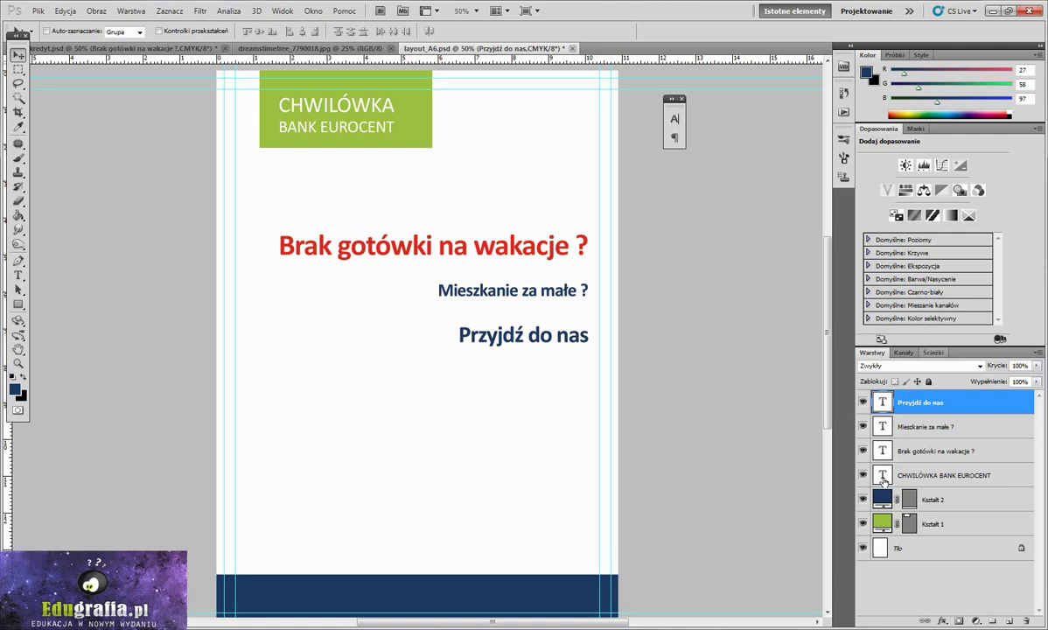
pyautogui.keyDown('ctrl'); pyautogui.click(568, 245); pyautogui.keyUp('ctrl')
pyautogui.moveTo(568, 245); pyautogui.dragTo(568, 216)
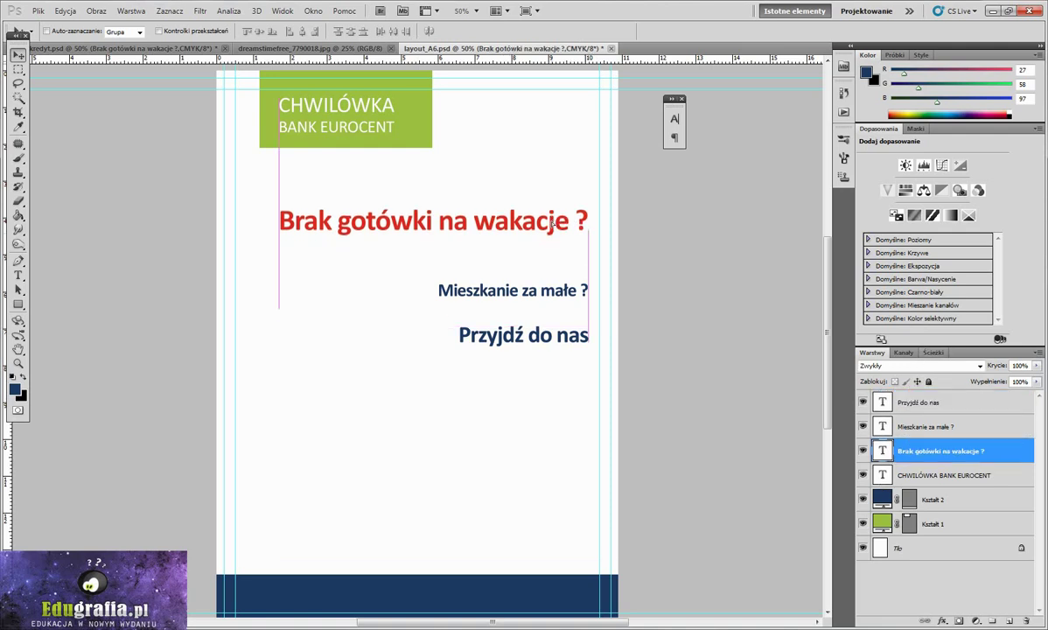
pyautogui.keyDown('ctrl'); pyautogui.click(552, 293); pyautogui.keyUp('ctrl')
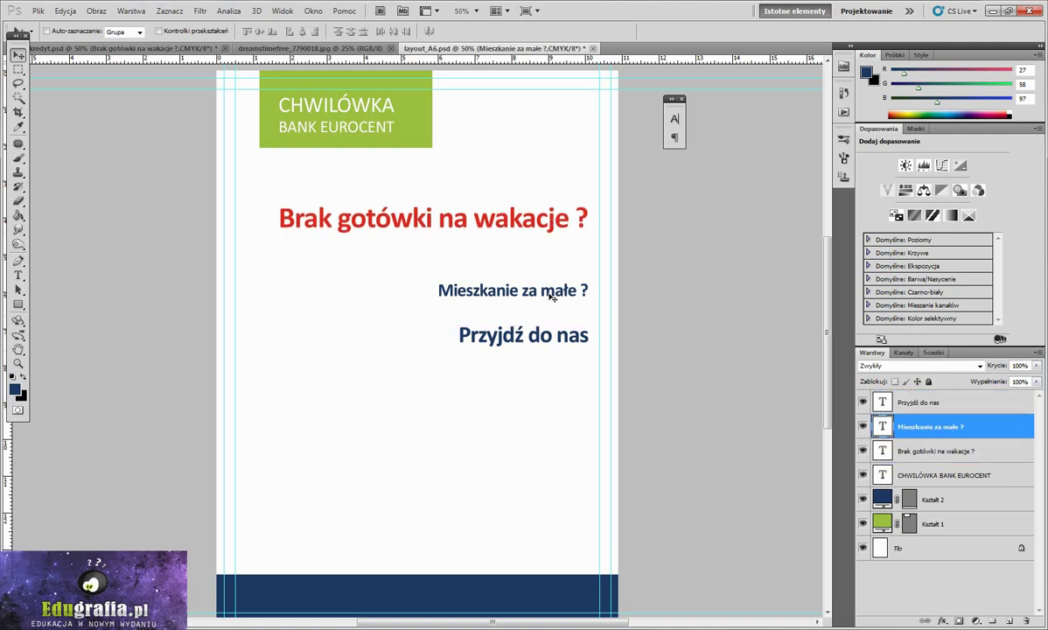
pyautogui.moveTo(552, 298); pyautogui.dragTo(552, 270)
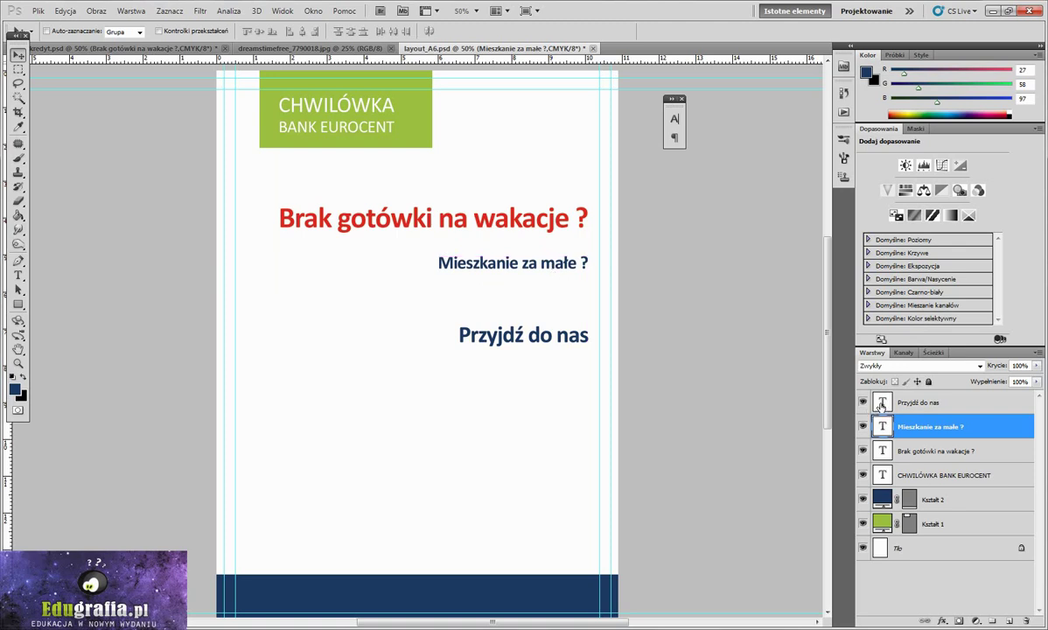
pyautogui.keyDown('ctrl'); pyautogui.click(561, 336); pyautogui.keyUp('ctrl')
pyautogui.moveTo(561, 337); pyautogui.dragTo(561, 309)
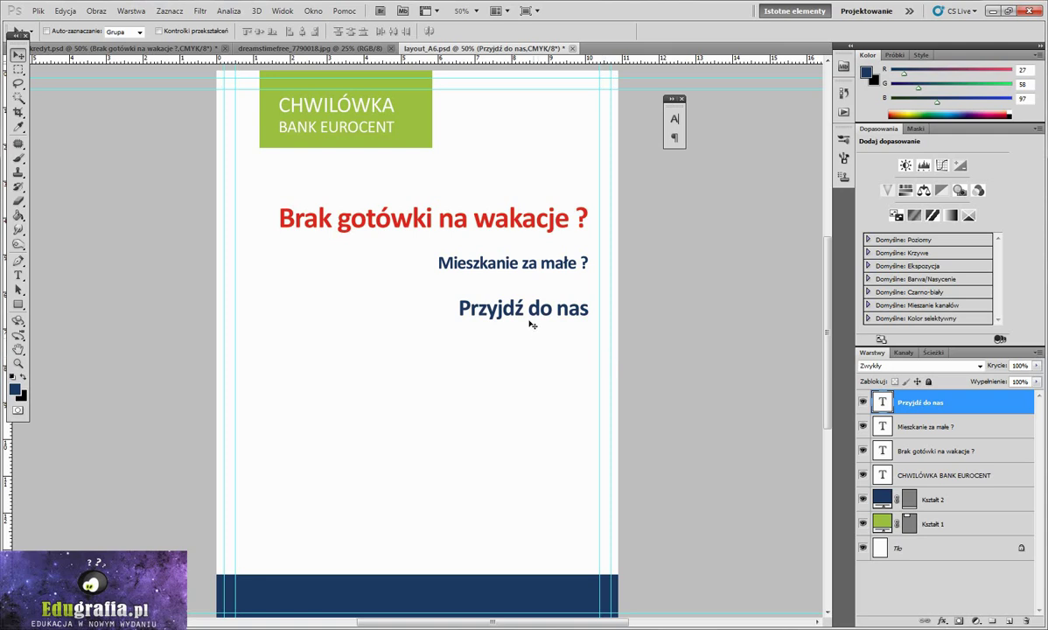
# - Copy the 'Przyjdź do nas' line lower, retype it as the Pożyczka line, and shift it left
pyautogui.moveTo(532, 324); pyautogui.dragTo(467, 407)
pyautogui.doubleClick(881, 402)
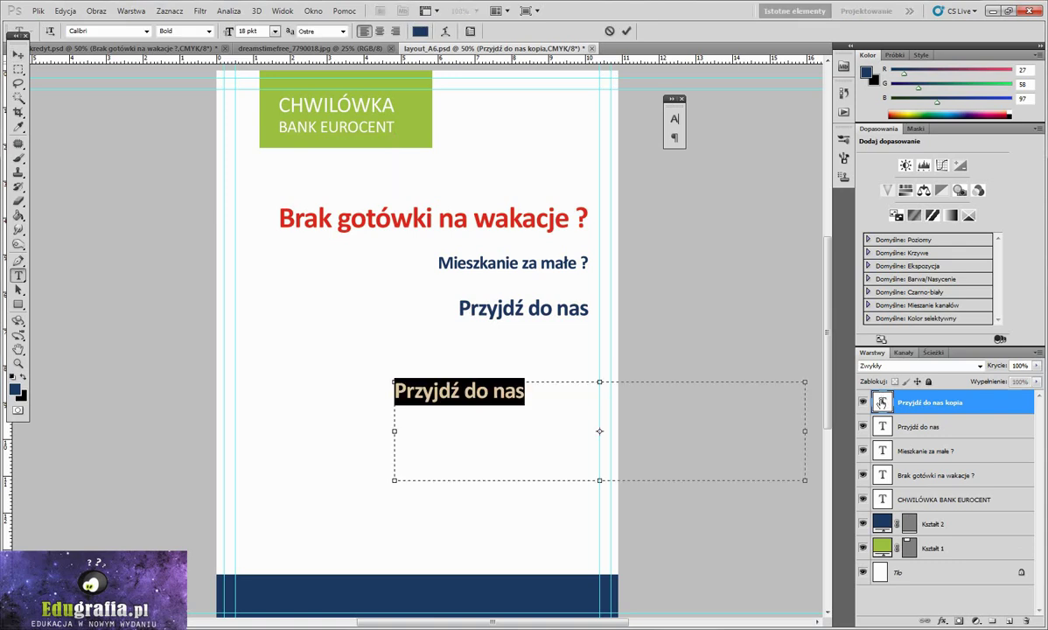
pyautogui.write('Pożyczka ')
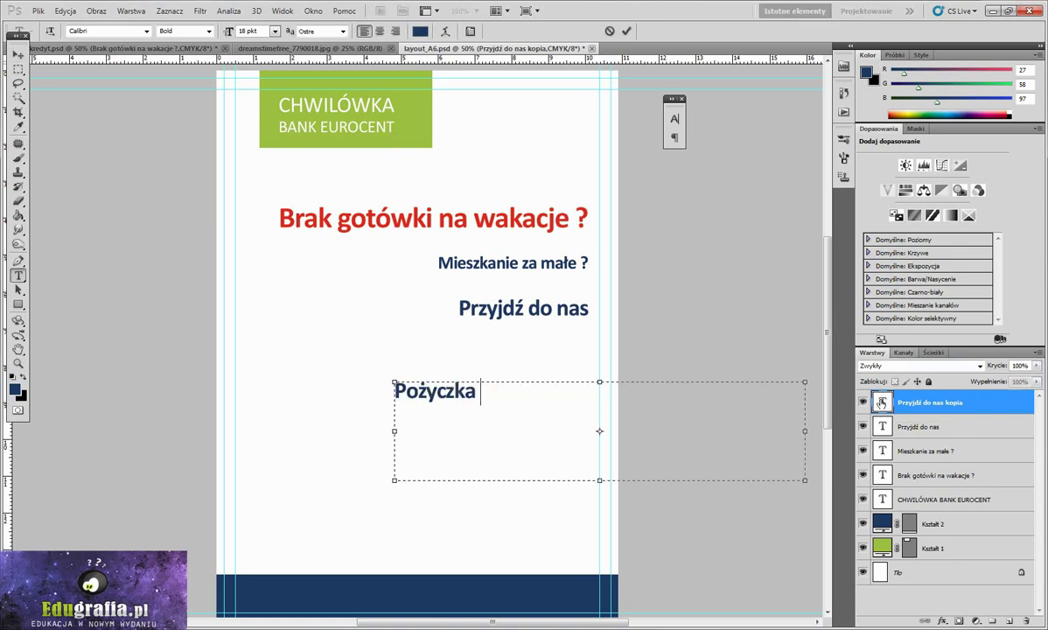
pyautogui.write('dla każdego')
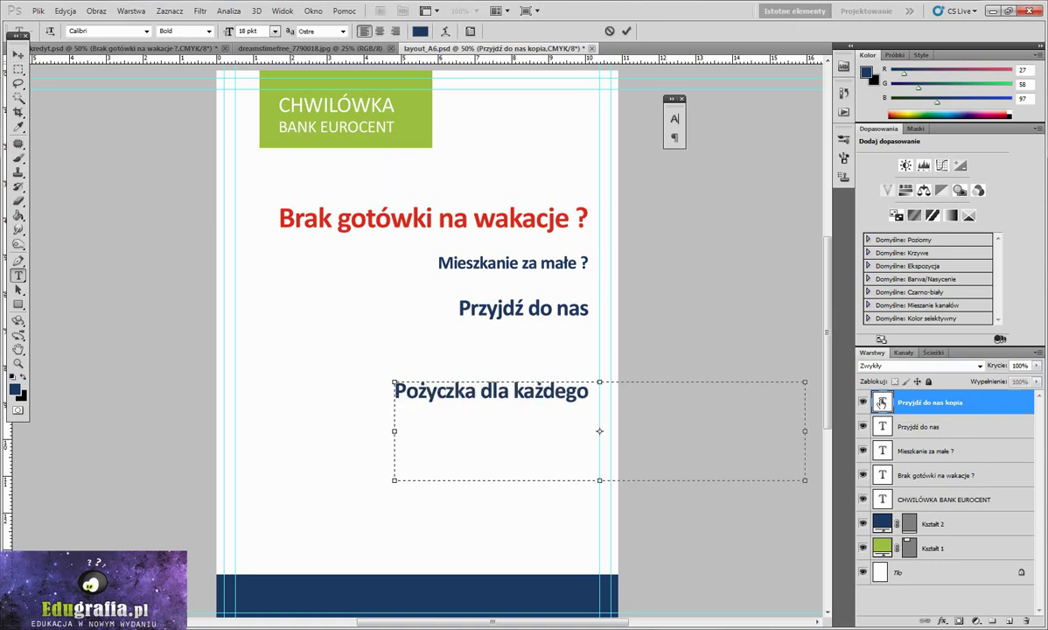
pyautogui.write(' bez')
pyautogui.write(' z')
pyautogui.write('aś')
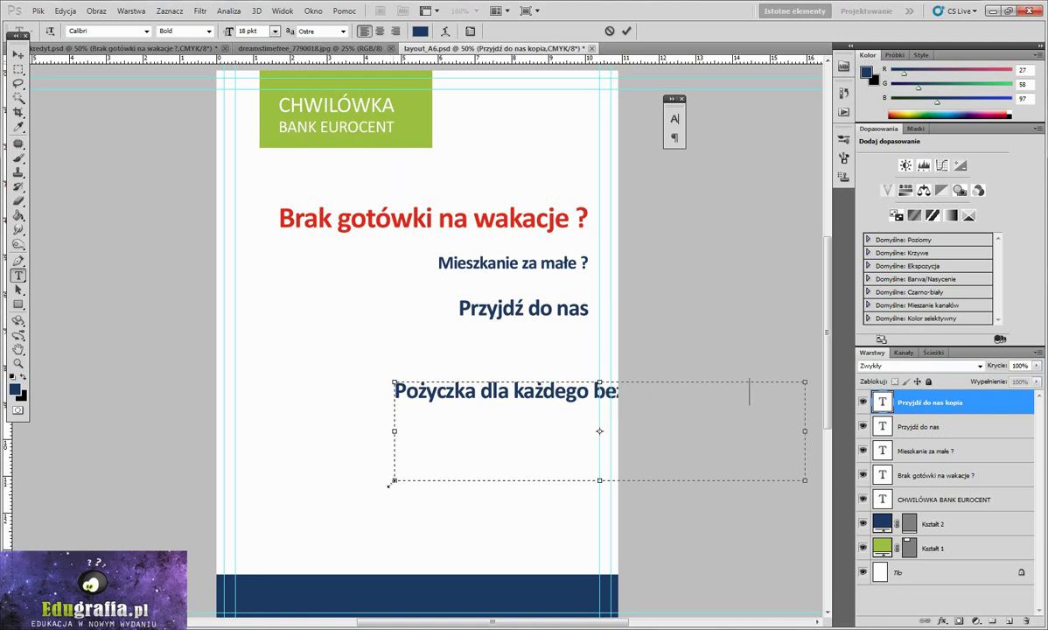
pyautogui.click(18, 54)
pyautogui.moveTo(521, 393); pyautogui.dragTo(380, 410)
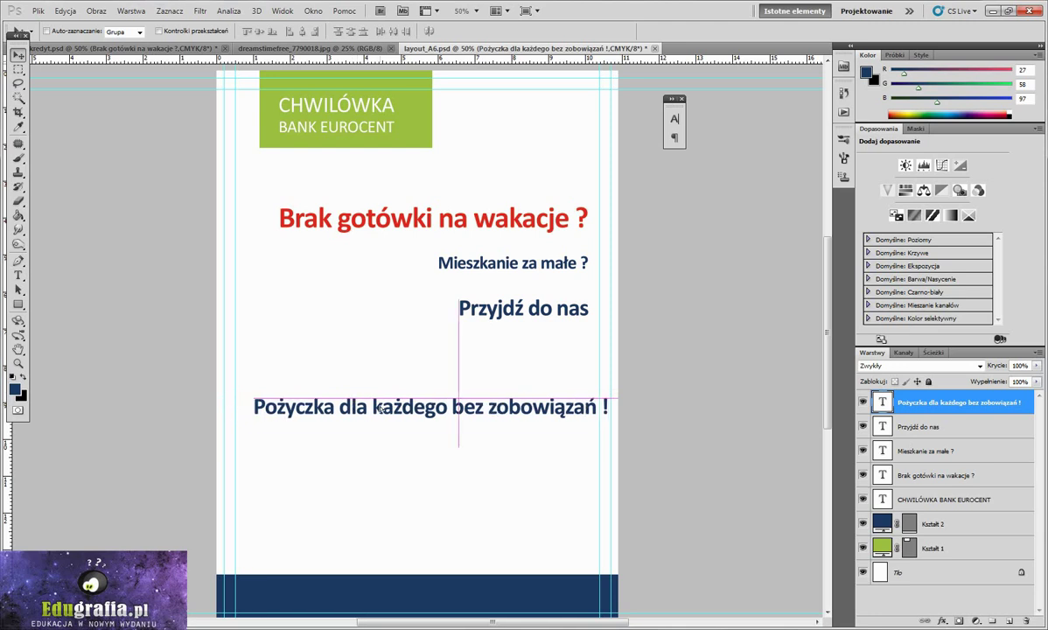
# - Change 'zobowiązań' to 'zaświadczeń' in the Pożyczka line
pyautogui.doubleClick(877, 403)
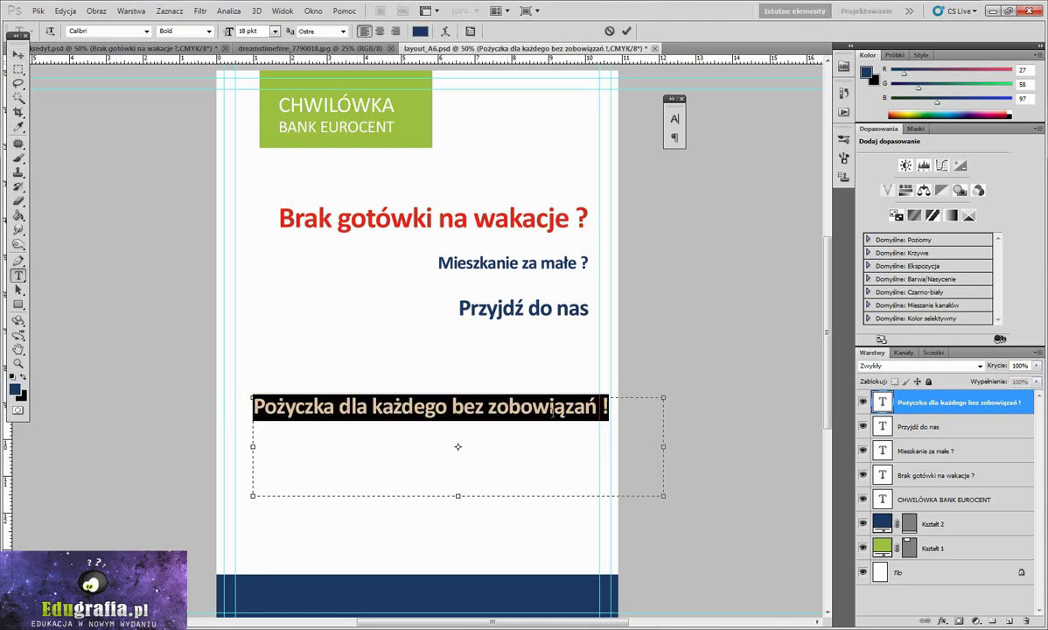
pyautogui.click(597, 410)
pyautogui.moveTo(597, 410); pyautogui.dragTo(495, 407)
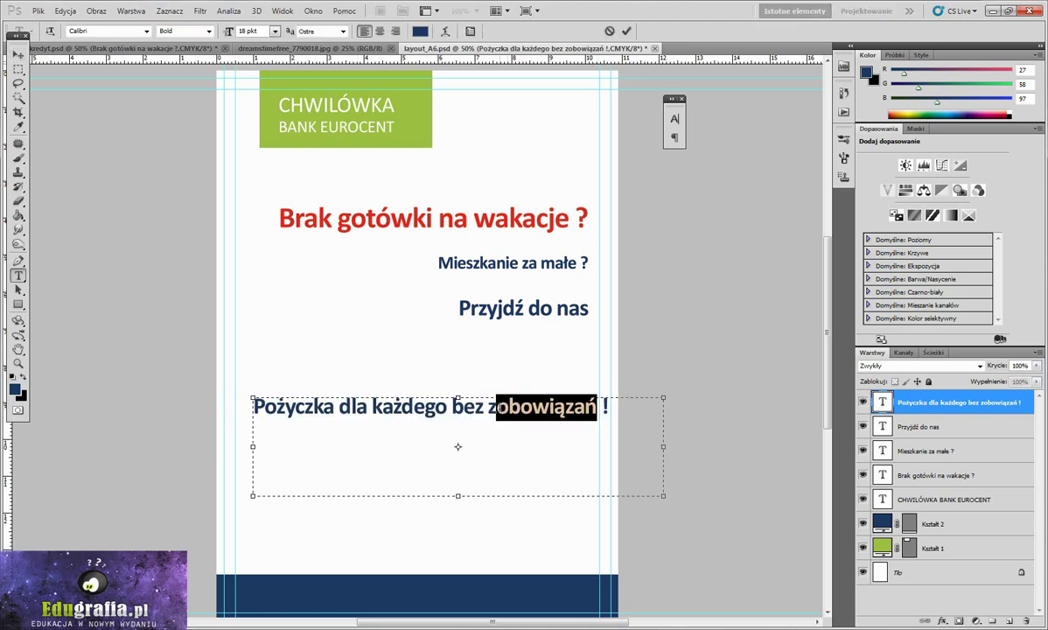
pyautogui.write('aświadcze')
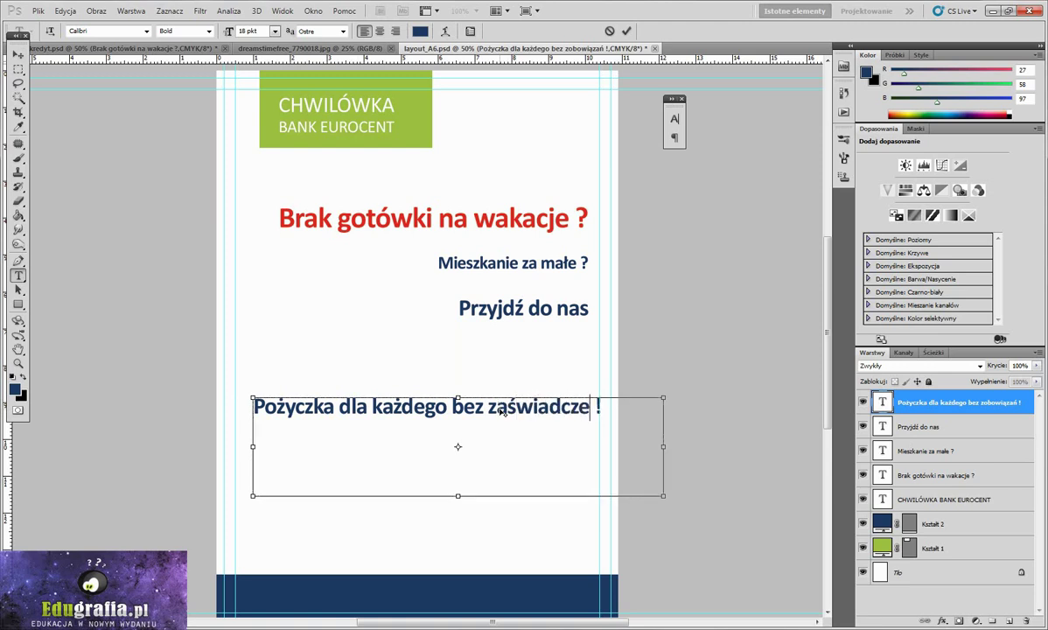
pyautogui.write('ń')
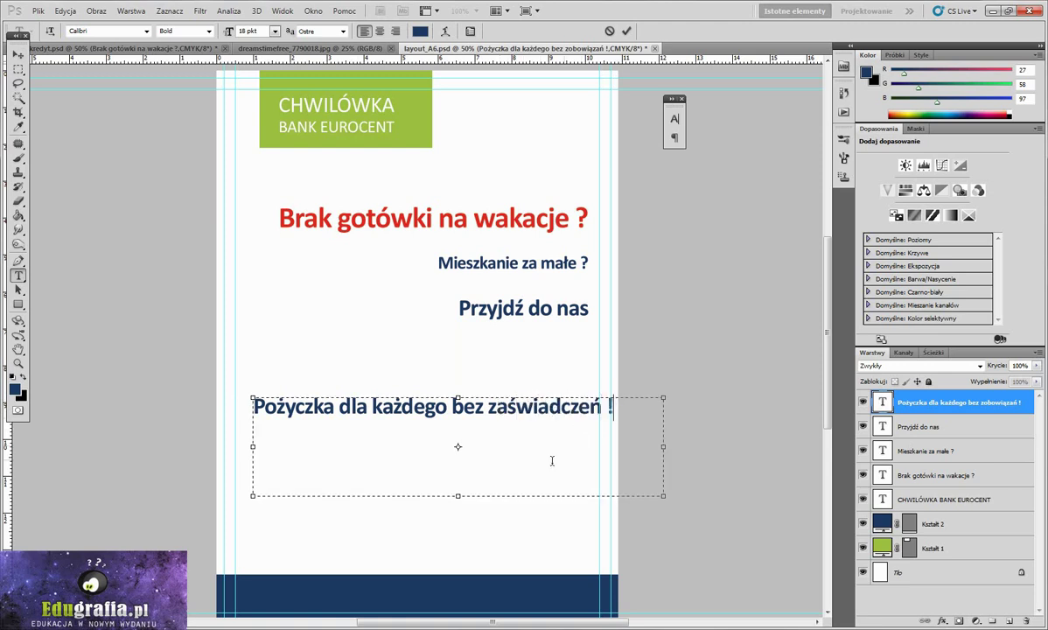
# - Set the whole Pożyczka line to 11 pt and commit the text
pyautogui.click(629, 416)
pyautogui.moveTo(641, 409); pyautogui.dragTo(247, 407)
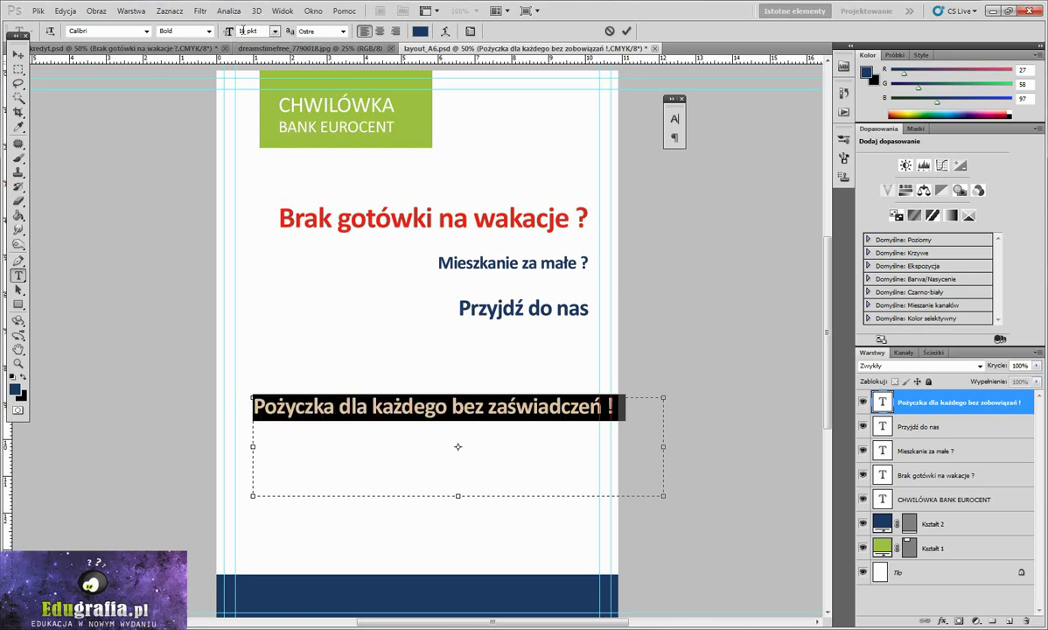
pyautogui.click(242, 31)
pyautogui.write('11')
pyautogui.press('Return')
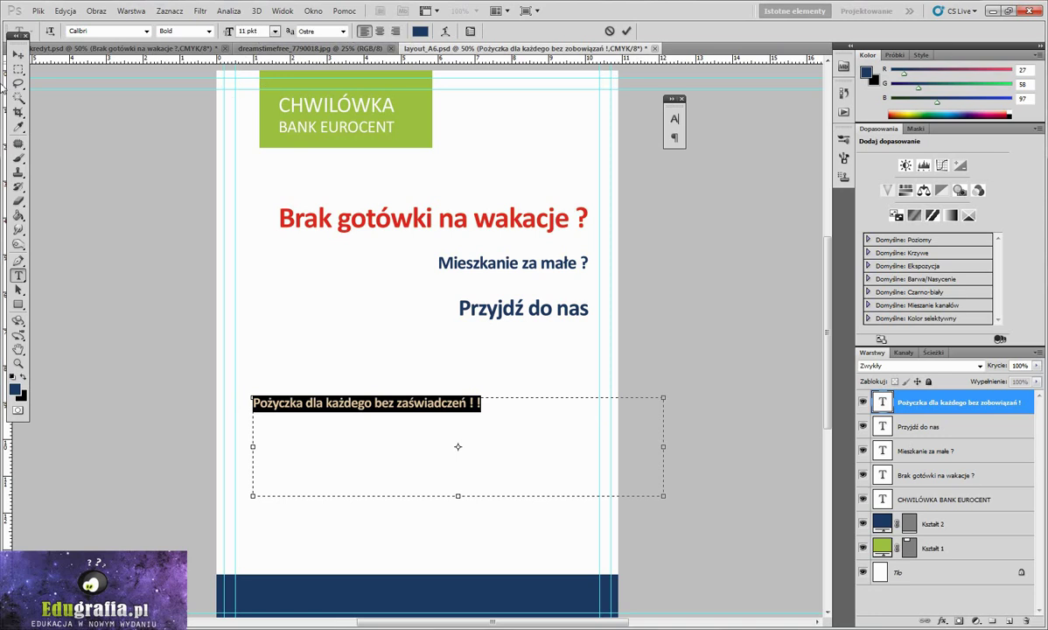
pyautogui.click(17, 55)
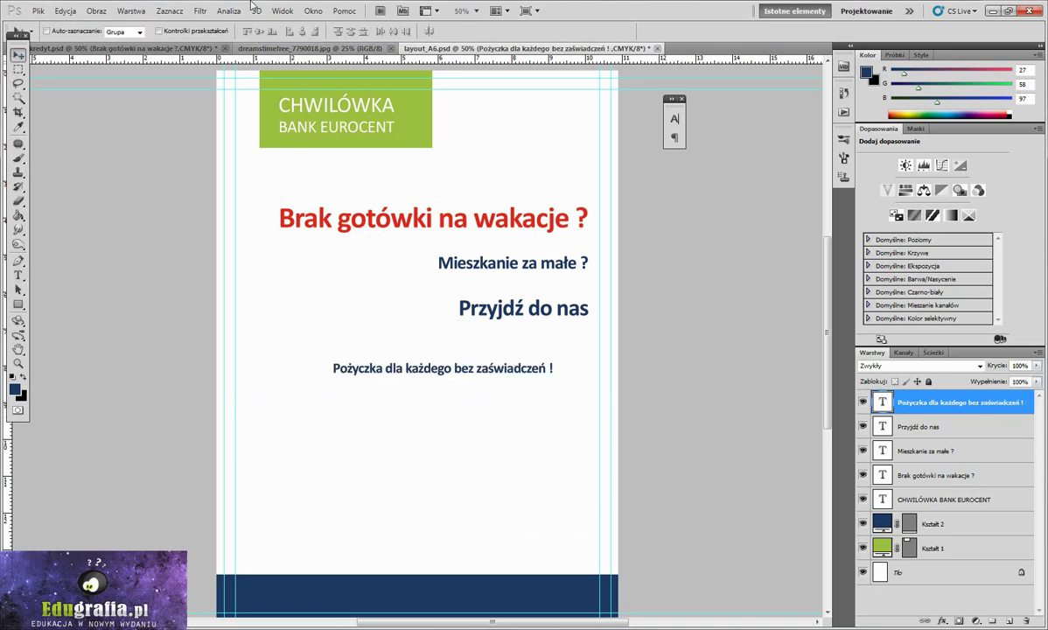
pyautogui.doubleClick(882, 404)
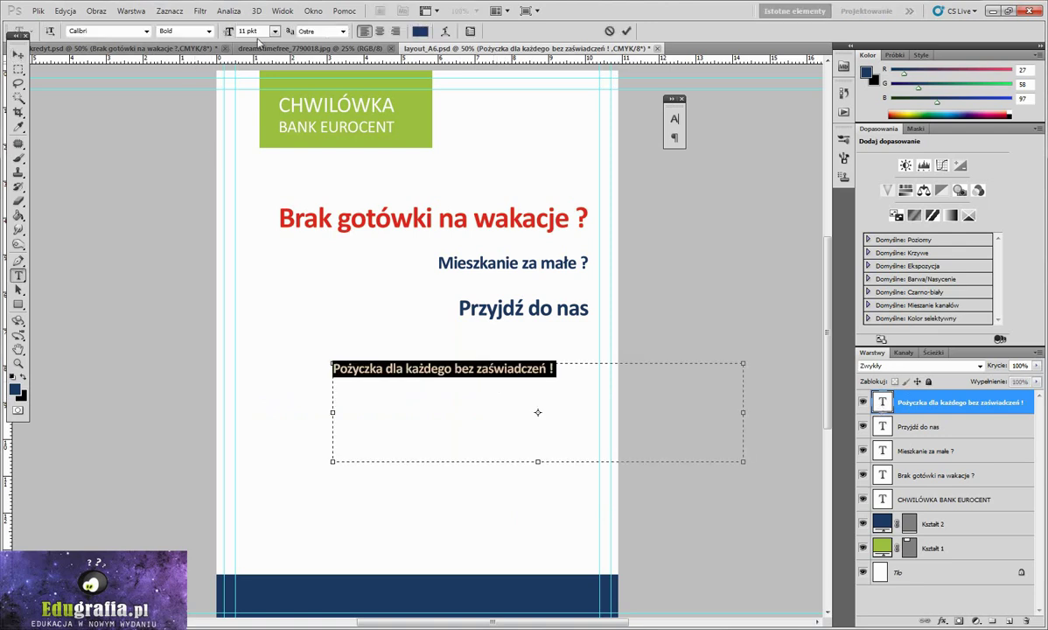
pyautogui.click(18, 54)
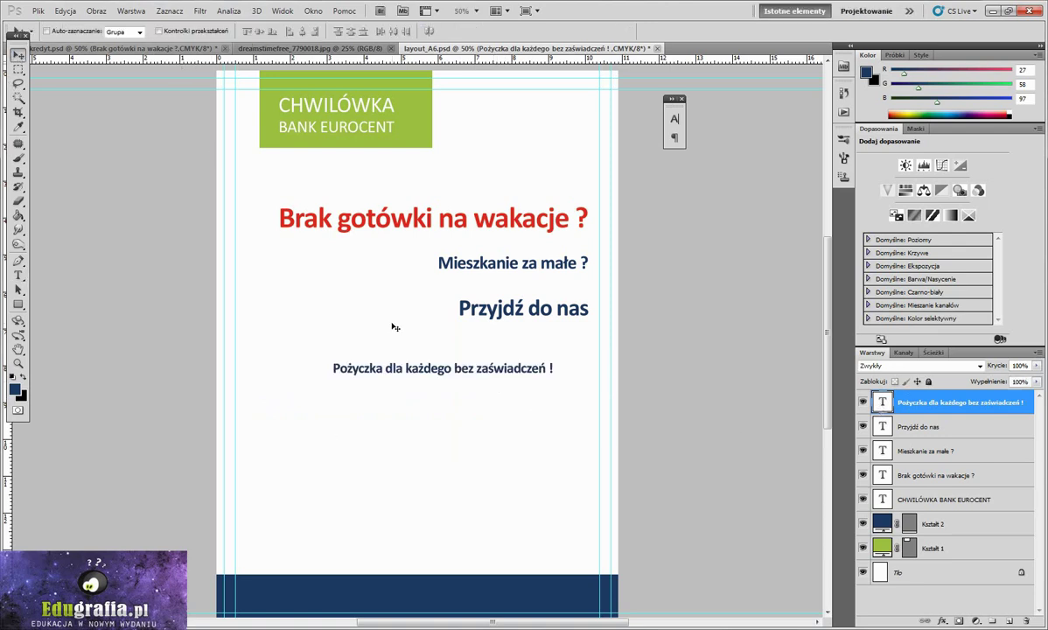
# - Duplicate the Pożyczka line below it and retype it as 'Przyjdź i otrzymaj nawet 5tys zł !'
pyautogui.hotkey('ctrl', 'j')
pyautogui.moveTo(512, 388); pyautogui.dragTo(512, 403)
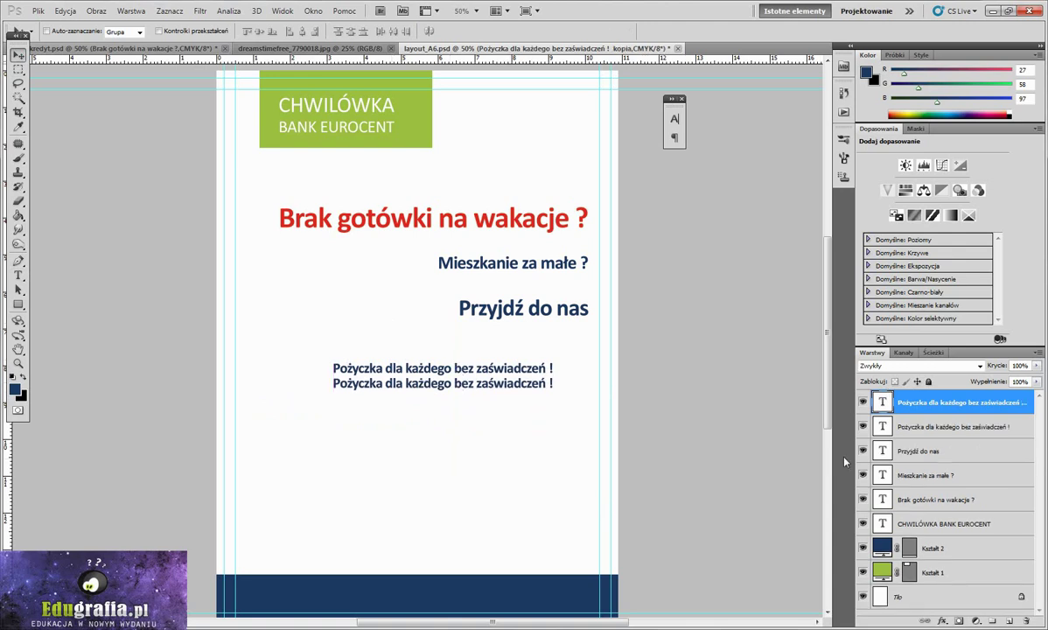
pyautogui.doubleClick(881, 403)
pyautogui.write('Pr')
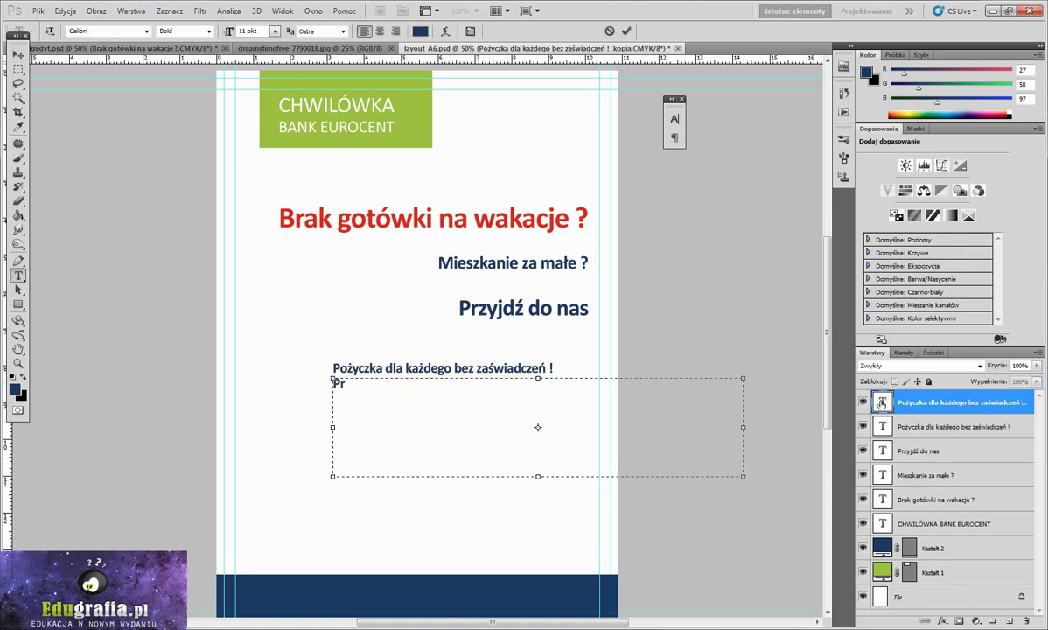
pyautogui.write('zyjdx i otrzym')
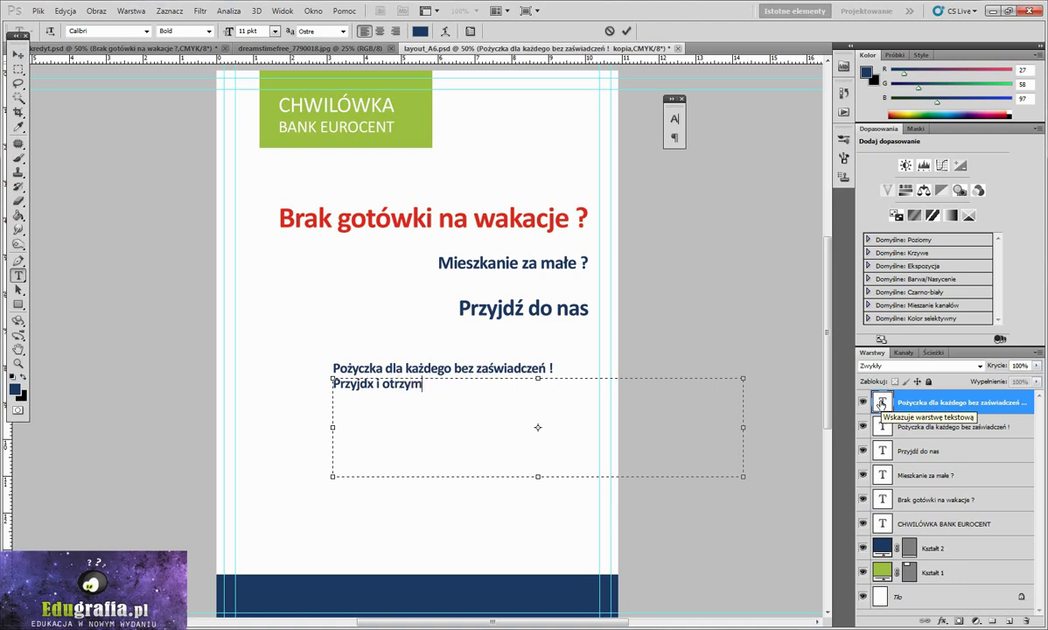
pyautogui.write('aj nawet 5ty')
pyautogui.write('s zł !')
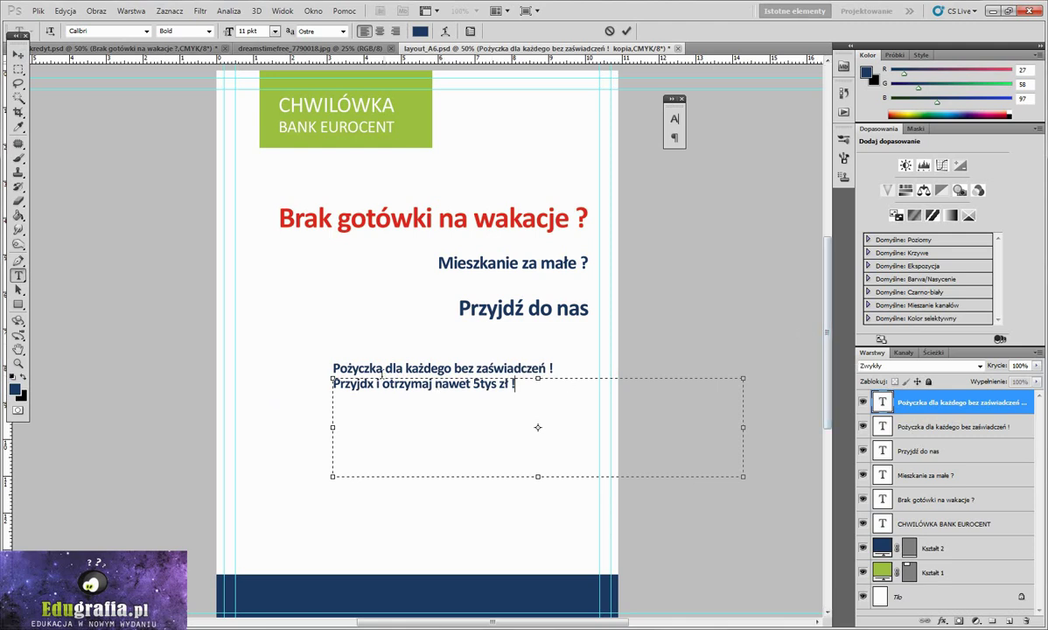
pyautogui.click(373, 384)
pyautogui.press('BackSpace')
pyautogui.write('ź')
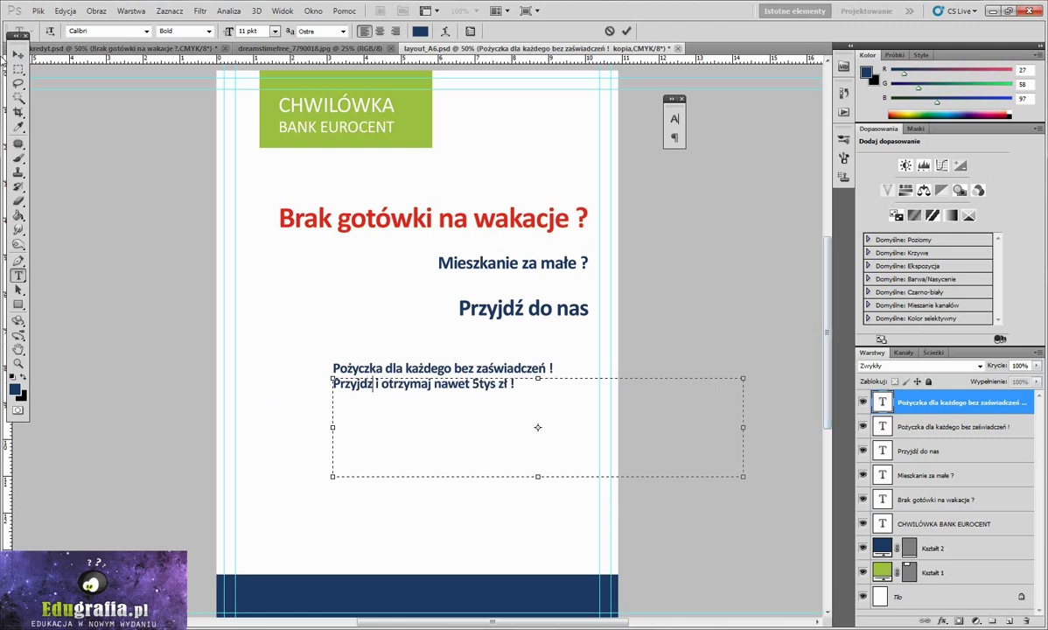
# - Colour '5tys' with red sampled from the headline, then move the line right and down
pyautogui.click(17, 128)
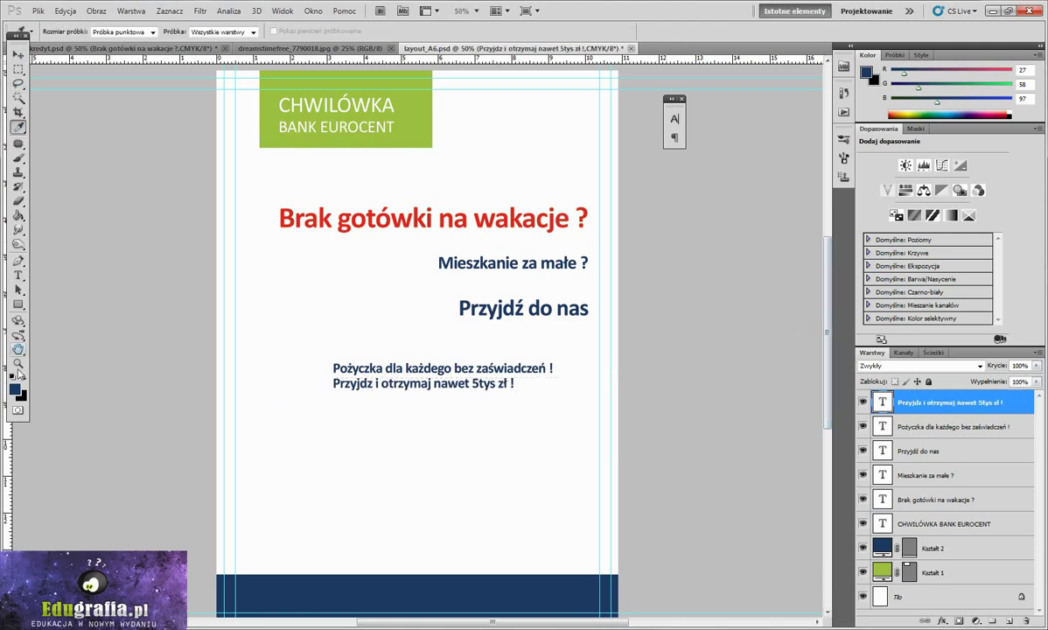
pyautogui.click(283, 218)
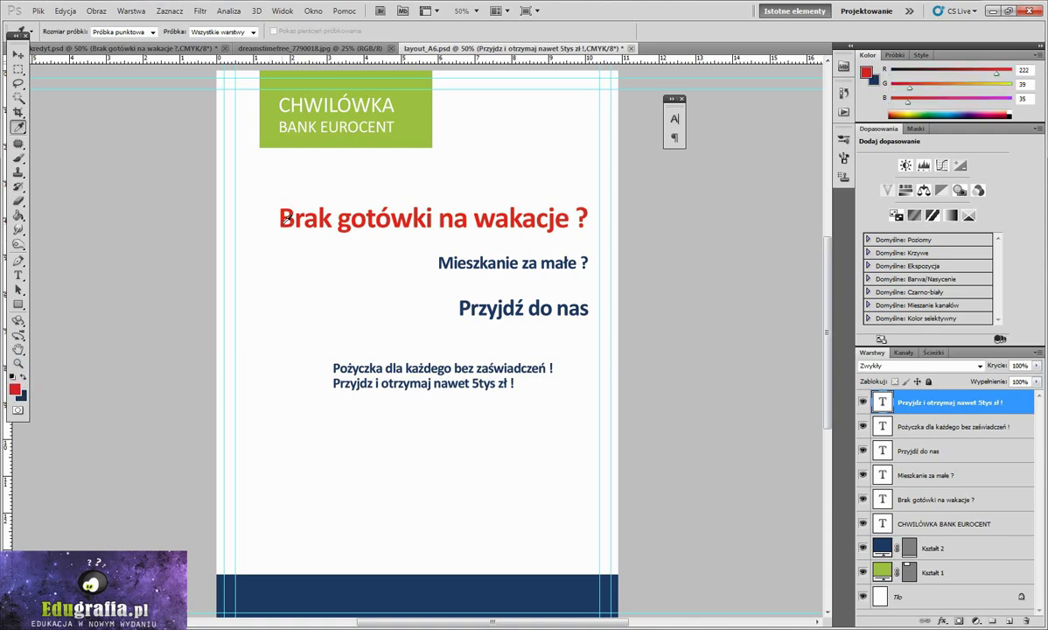
pyautogui.doubleClick(881, 401)
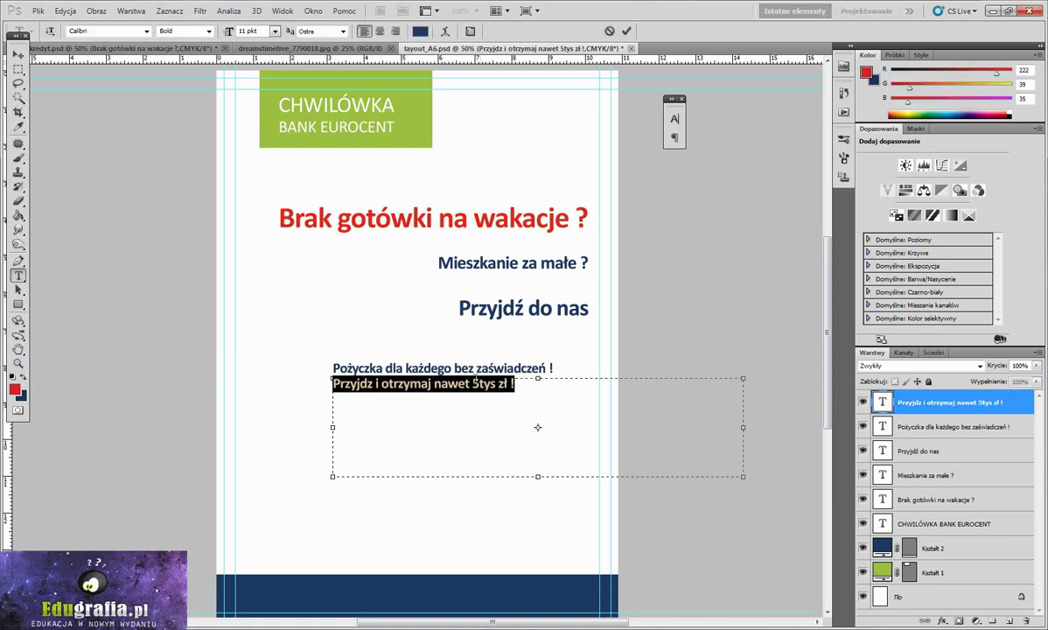
pyautogui.click(473, 382)
pyautogui.moveTo(472, 382); pyautogui.dragTo(495, 383)
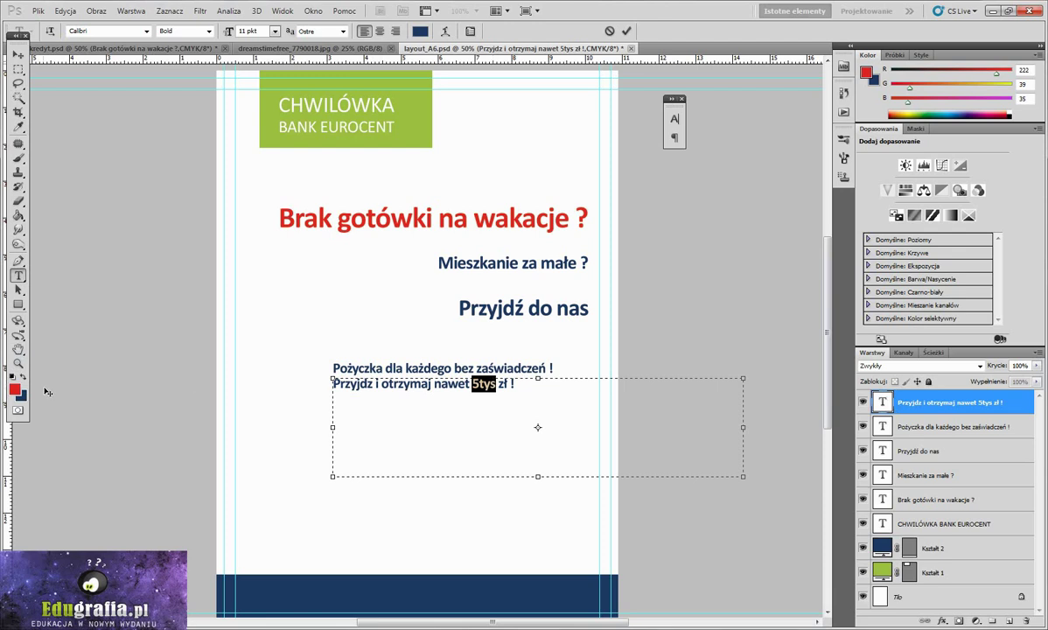
pyautogui.hotkey('alt', 'BackSpace')
pyautogui.click(18, 55)
pyautogui.moveTo(421, 362); pyautogui.dragTo(488, 393)
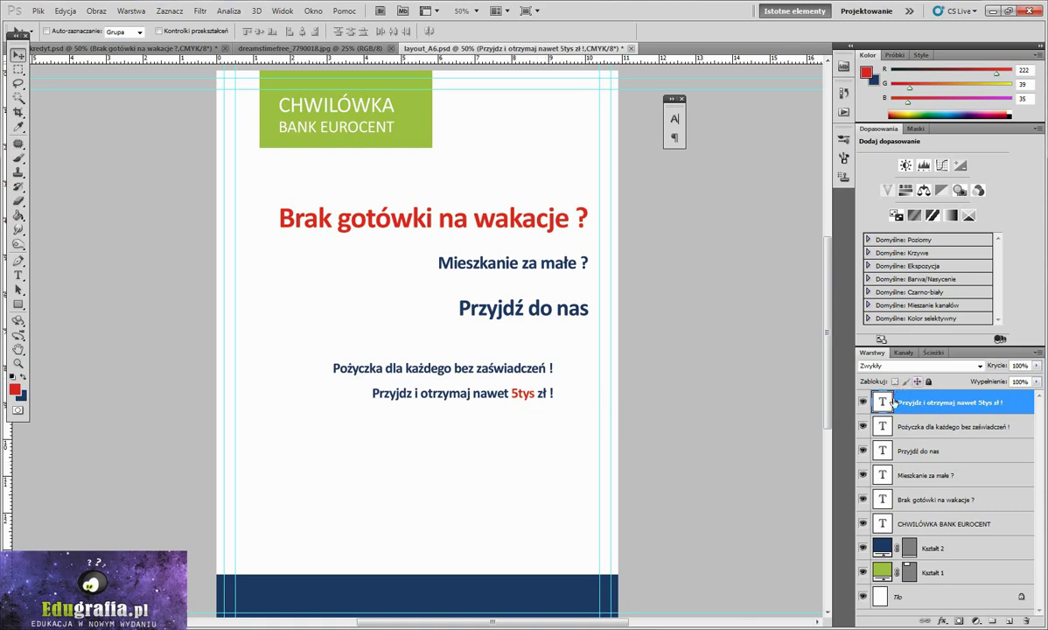
# - Shift the Pożyczka and Przyjdź lines right so they align with the headlines' right edge
pyautogui.moveTo(543, 366); pyautogui.dragTo(578, 370)
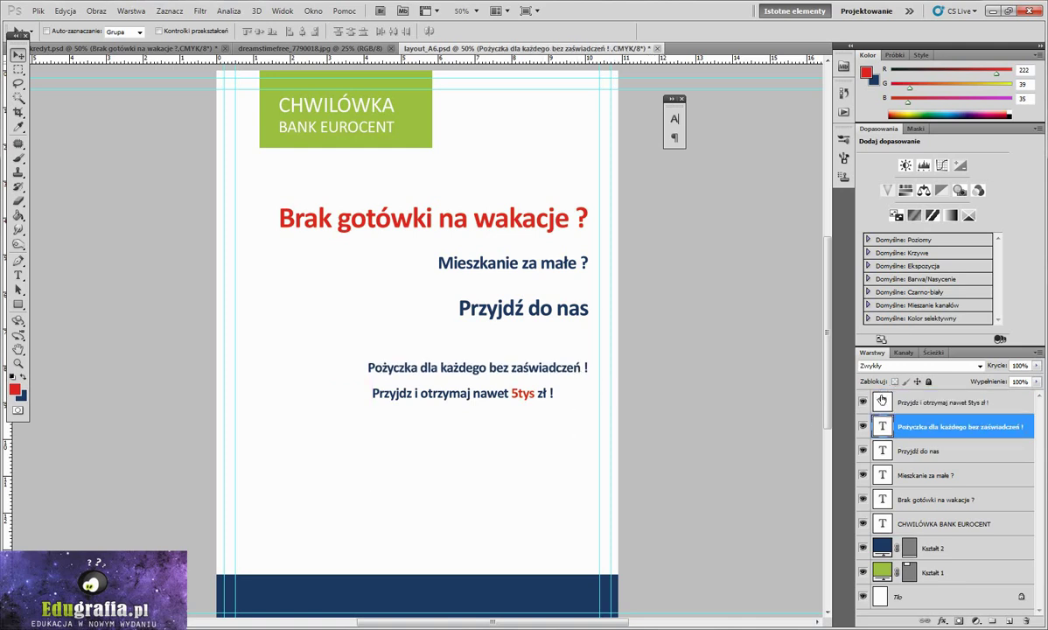
pyautogui.click(927, 402)
pyautogui.moveTo(546, 394)
pyautogui.mouseDown()
pyautogui.moveTo(585, 384)
pyautogui.moveTo(587, 393)
pyautogui.mouseUp()
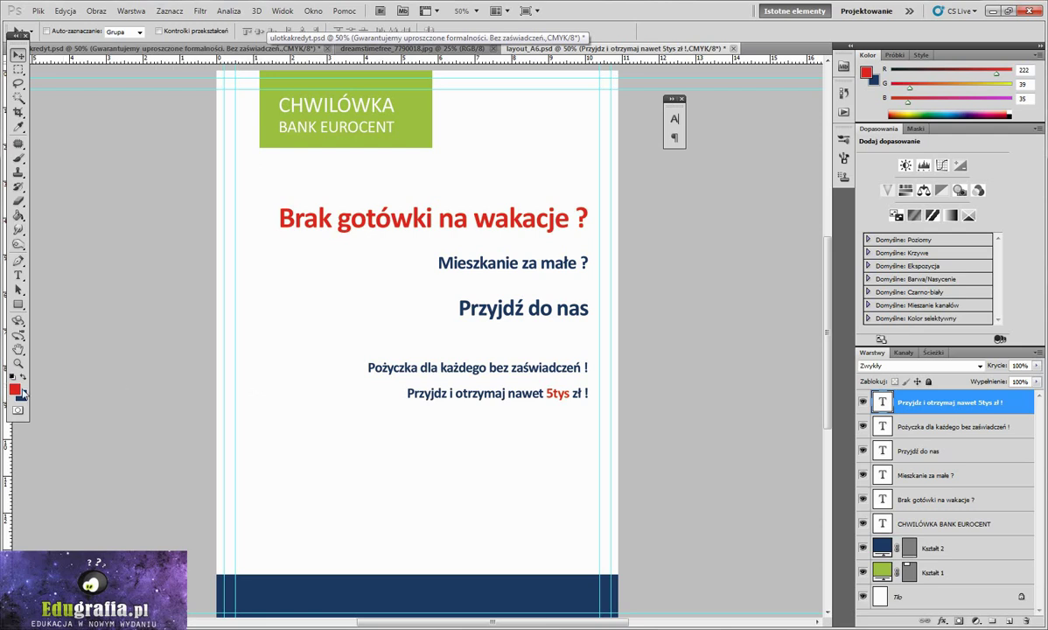
# - Paste 'Gwarantujemy uproszczone formalności. Bez zaświadczeń.' into a text box above the footer and nudge it right
pyautogui.click(18, 276)
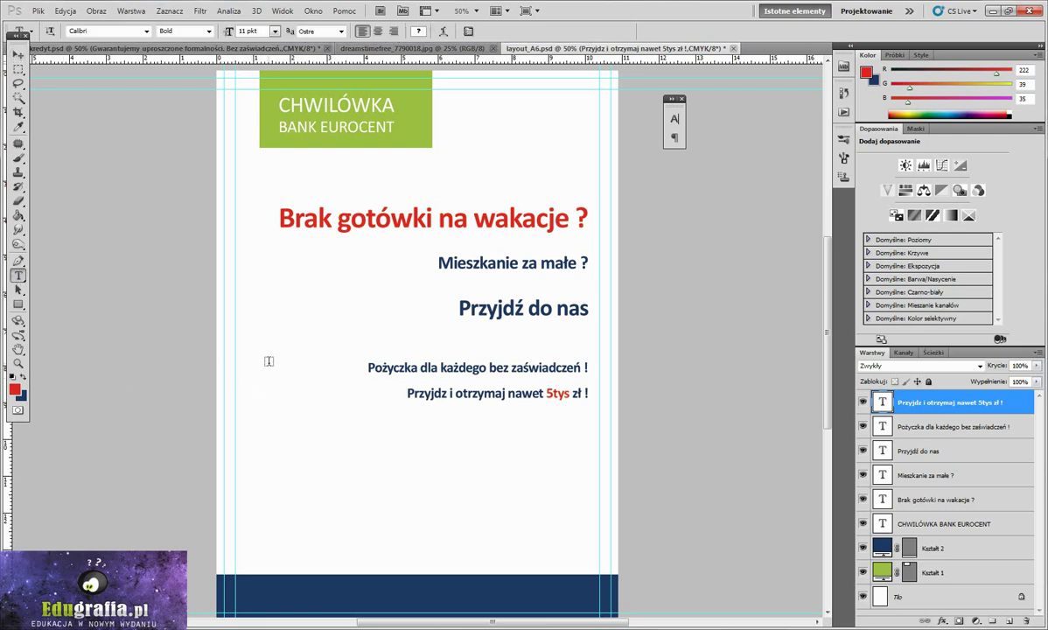
pyautogui.moveTo(251, 438); pyautogui.dragTo(564, 563)
pyautogui.write('Gwarantujemy uproszczone formalności. Bez zaświadczeń.')
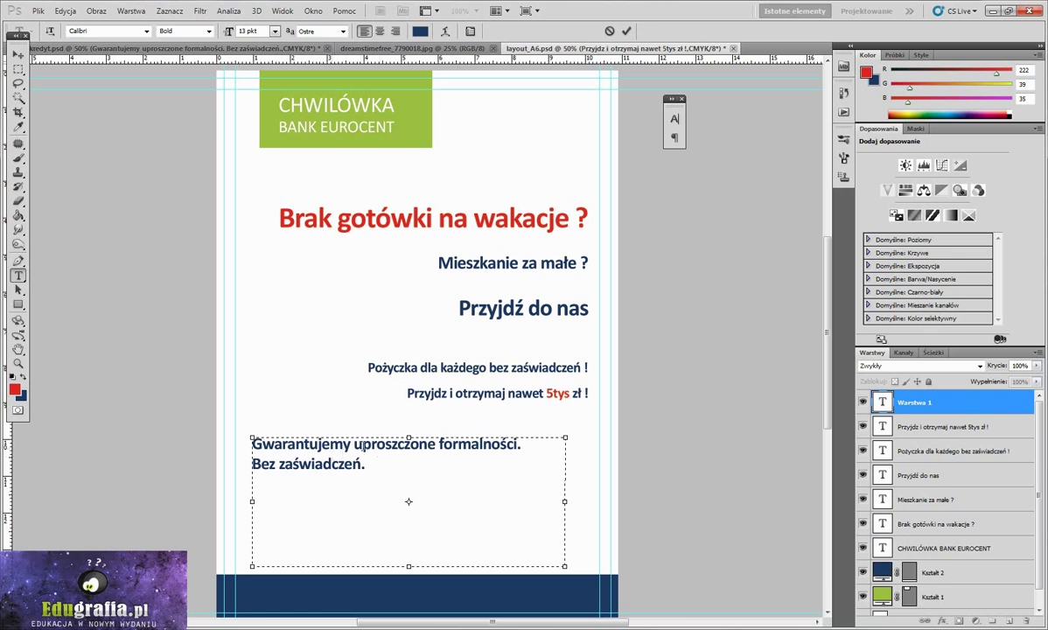
pyautogui.hotkey('ctrl', 'a')
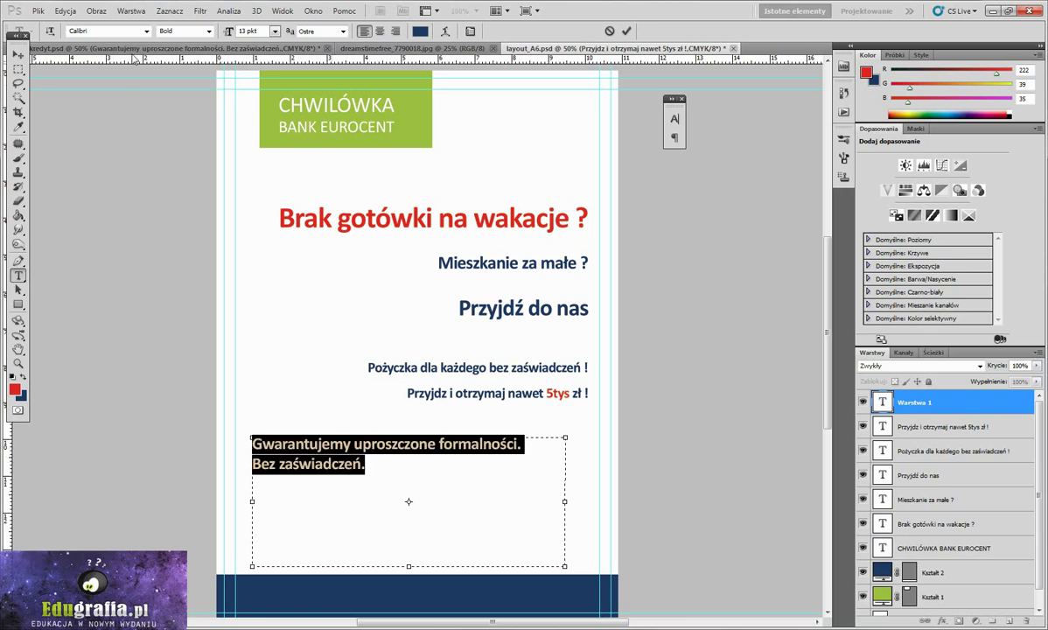
pyautogui.click(18, 55)
pyautogui.moveTo(264, 464); pyautogui.dragTo(275, 466)
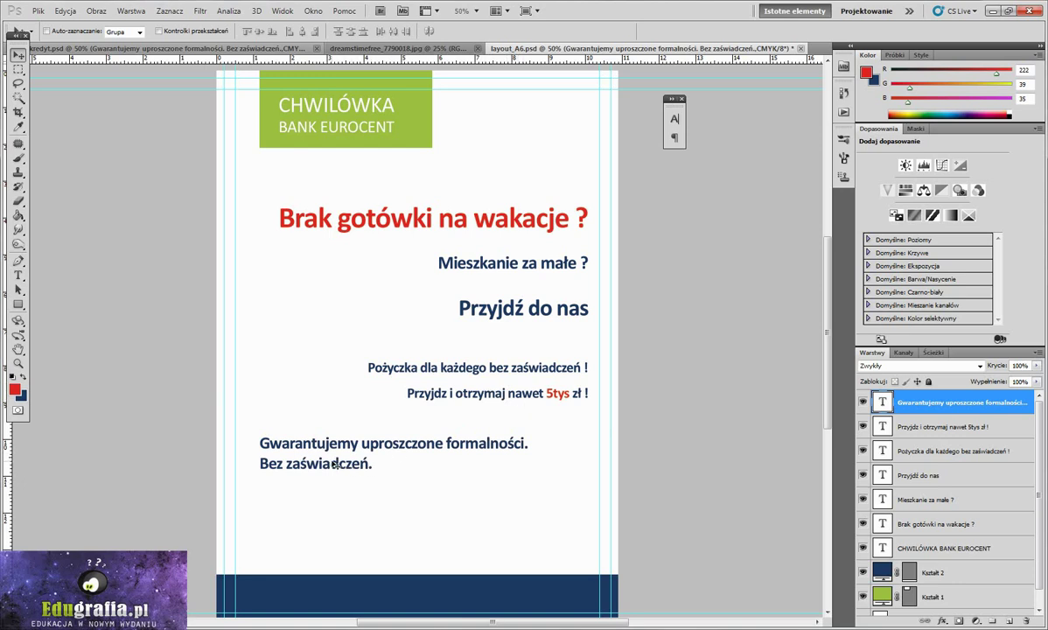
# - Duplicate the Gwarantujemy block below itself, make it regular 9 pt, and move it right
pyautogui.moveTo(336, 464); pyautogui.dragTo(331, 522)
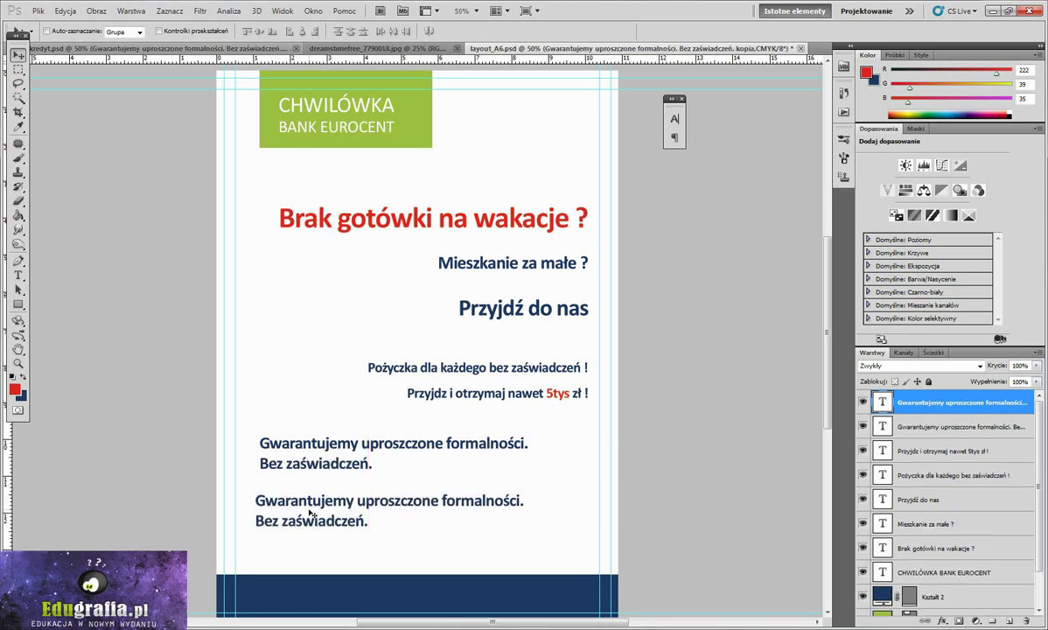
pyautogui.doubleClick(882, 401)
pyautogui.click(208, 31)
pyautogui.click(200, 44)
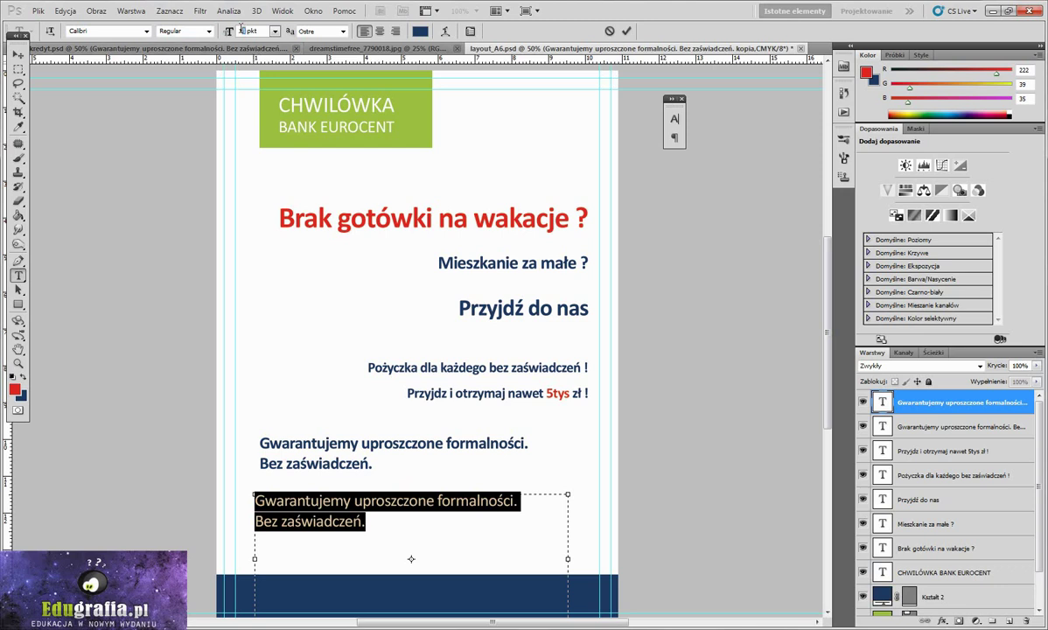
pyautogui.click(243, 31)
pyautogui.moveTo(232, 34); pyautogui.dragTo(219, 33)
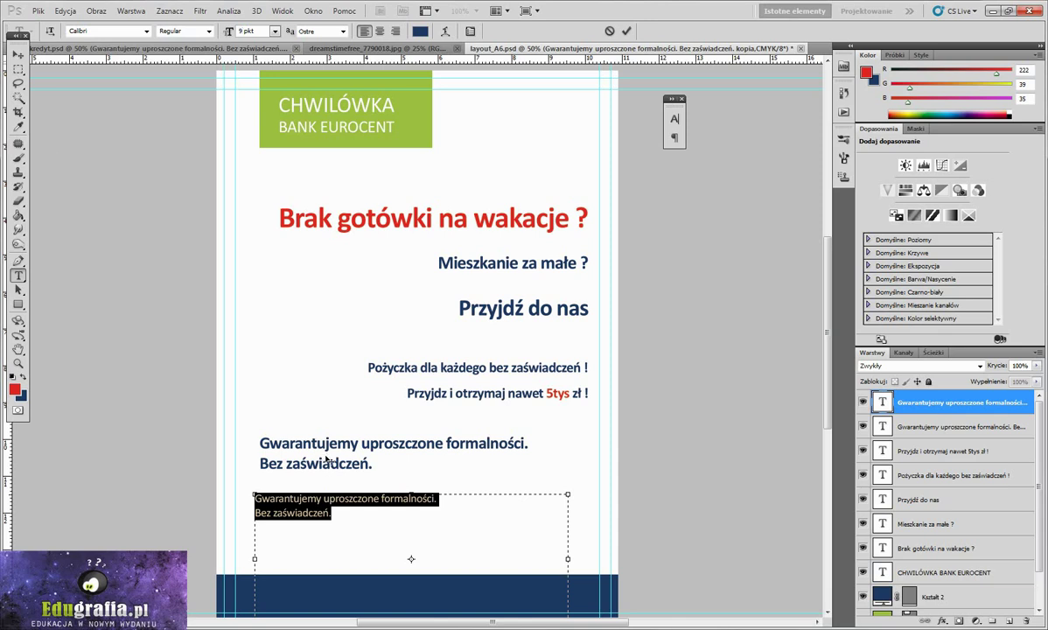
pyautogui.click(18, 55)
pyautogui.moveTo(299, 513); pyautogui.dragTo(341, 519)
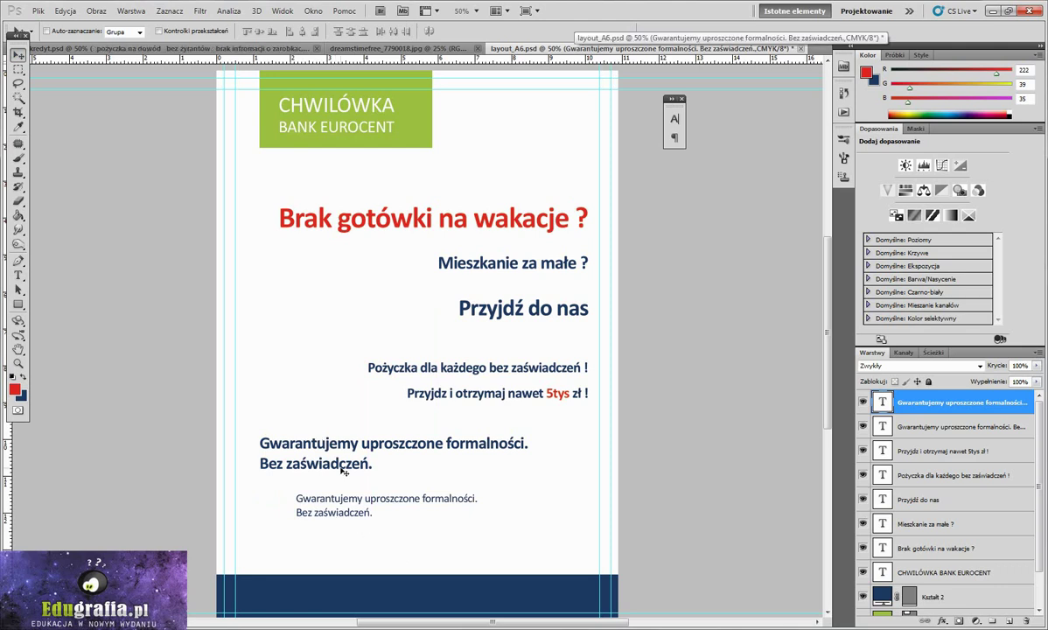
# - Replace the copied text with the four-line list starting 'pożyczka na dowód' and reposition it
pyautogui.press('t')
pyautogui.click(429, 521)
pyautogui.hotkey('ctrl', 'a')
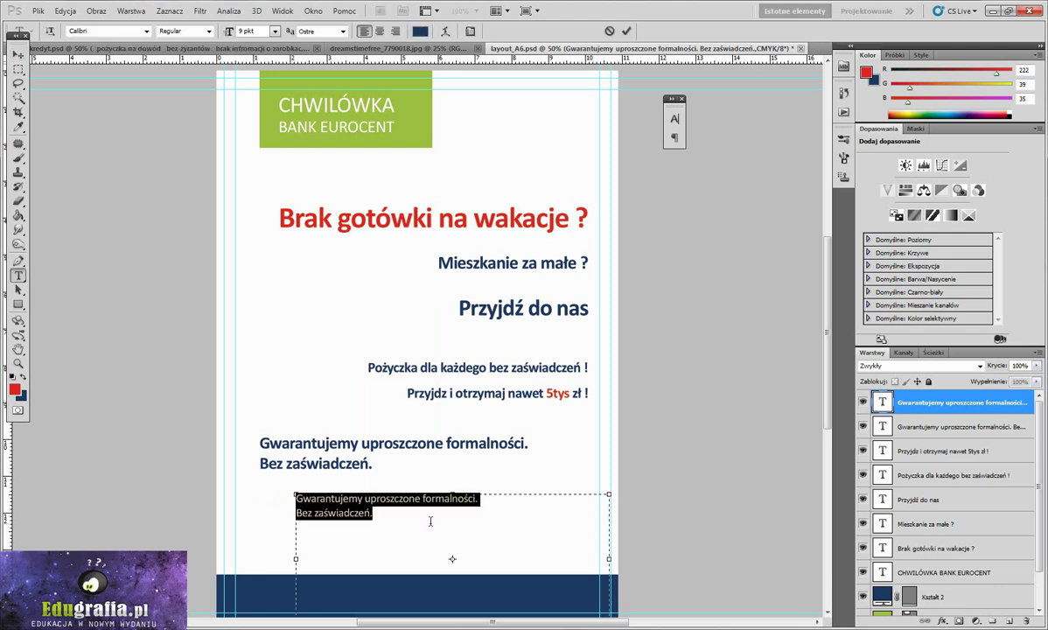
pyautogui.write('pożyczka na dowód bez żyrantów brak infromacji o zarobkach okres spłaty nawet do 10 lat')
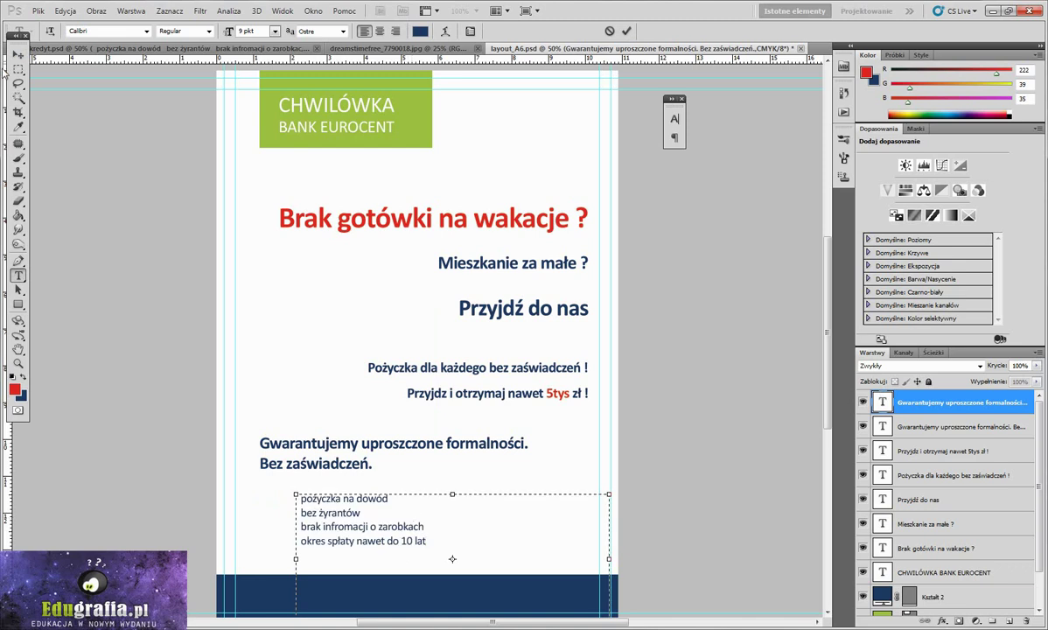
pyautogui.click(18, 55)
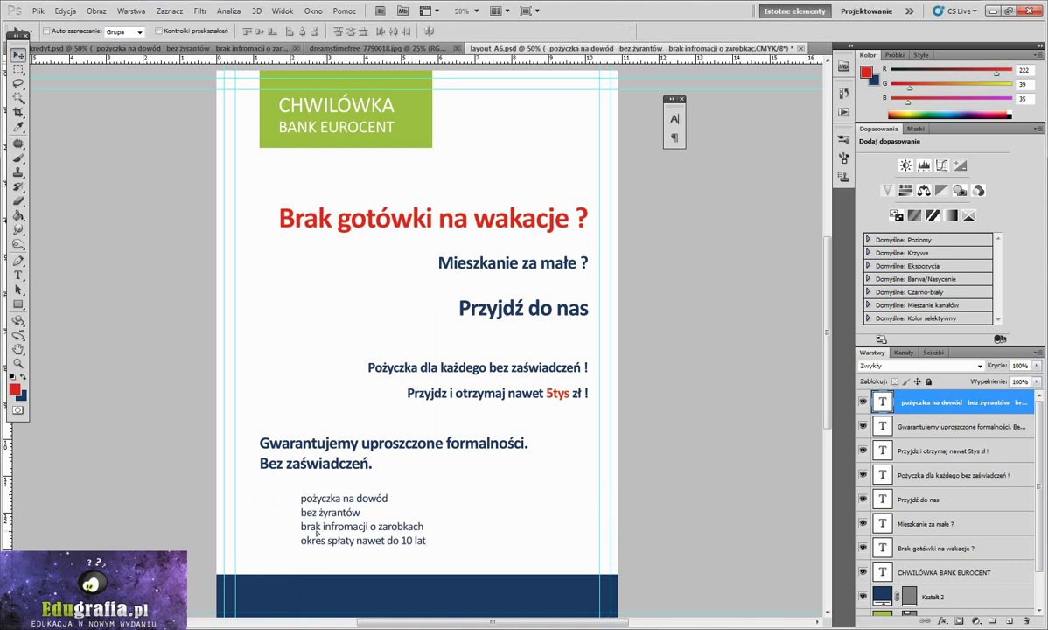
pyautogui.moveTo(324, 533); pyautogui.dragTo(301, 525)
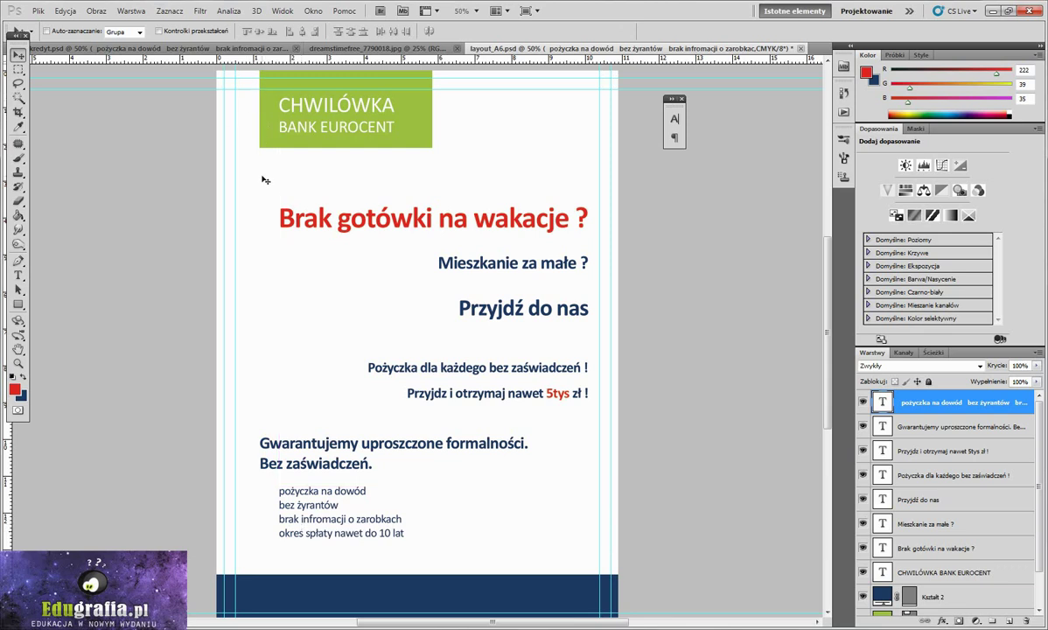
# - Draw a small red square bullet beside the first list line and place copies beside the others
pyautogui.moveTo(298, 516); pyautogui.dragTo(299, 518)
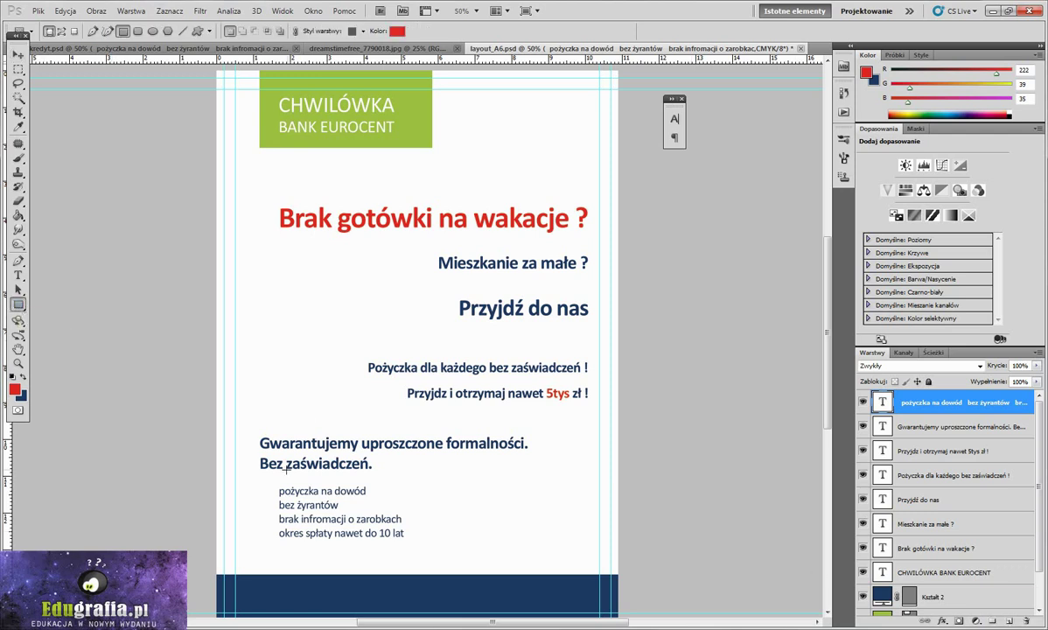
pyautogui.hotkey('ctrl', '+')
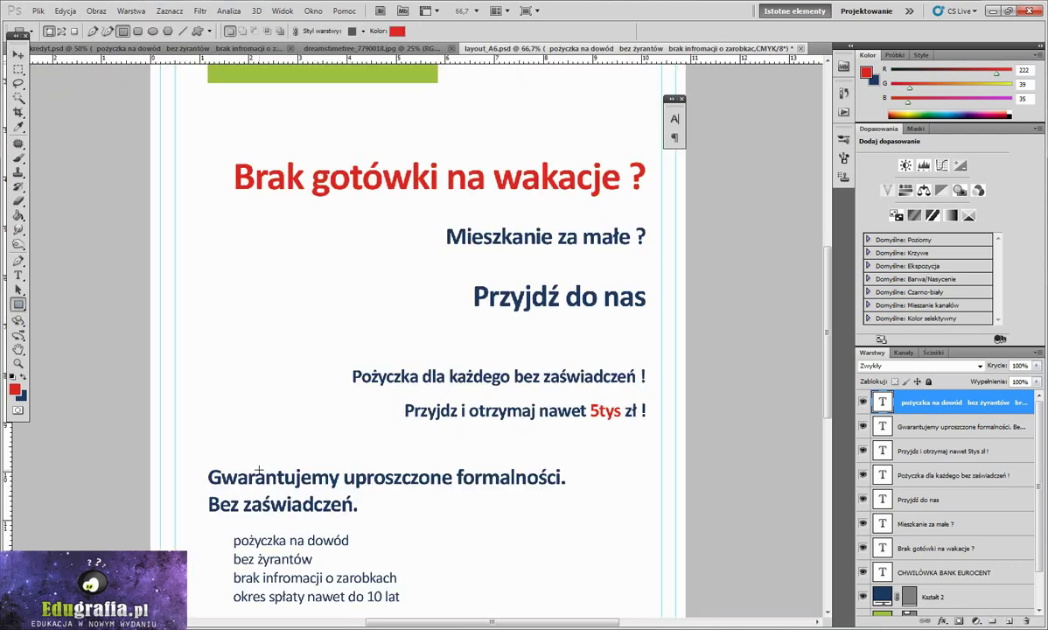
pyautogui.scroll(-1, 259, 470)
pyautogui.scroll(-2, 253, 499)
pyautogui.scroll(-2, 250, 524)
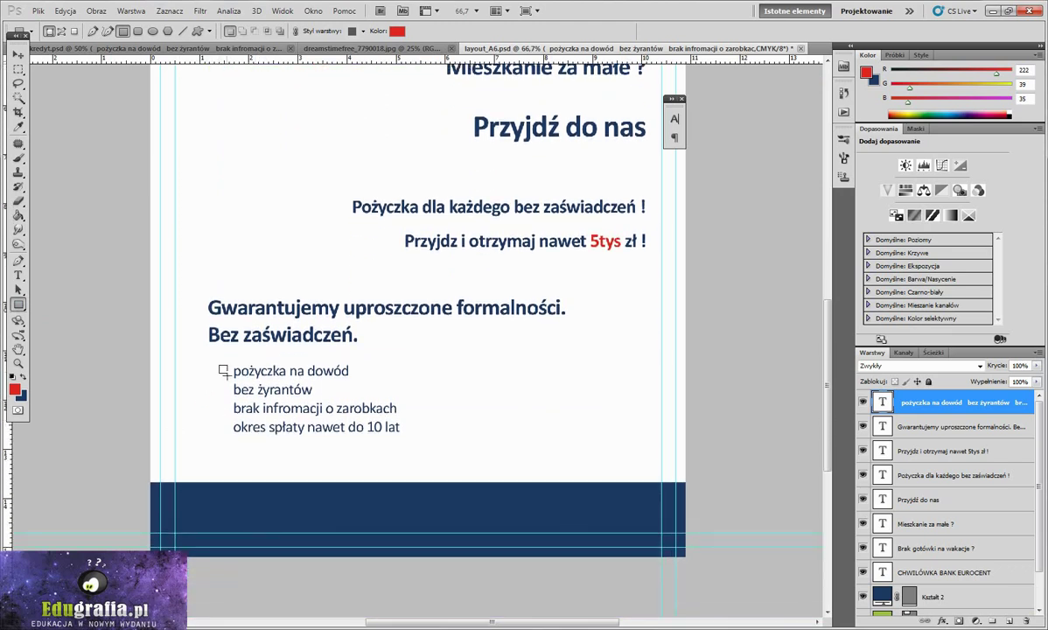
pyautogui.moveTo(220, 366); pyautogui.dragTo(227, 374)
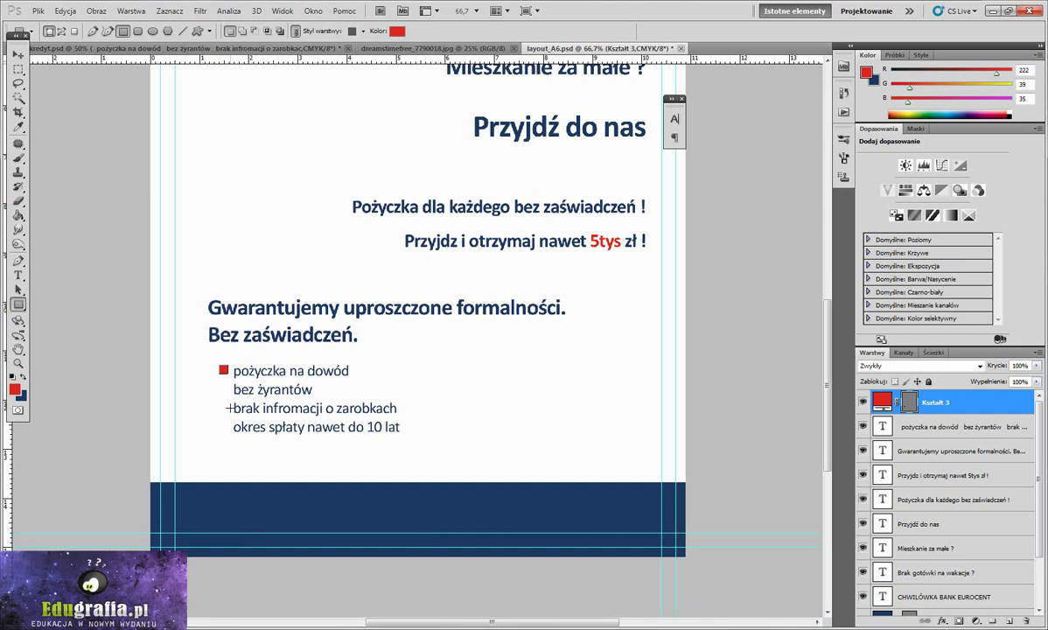
pyautogui.hotkey('ctrl', 'j')
pyautogui.press('v')
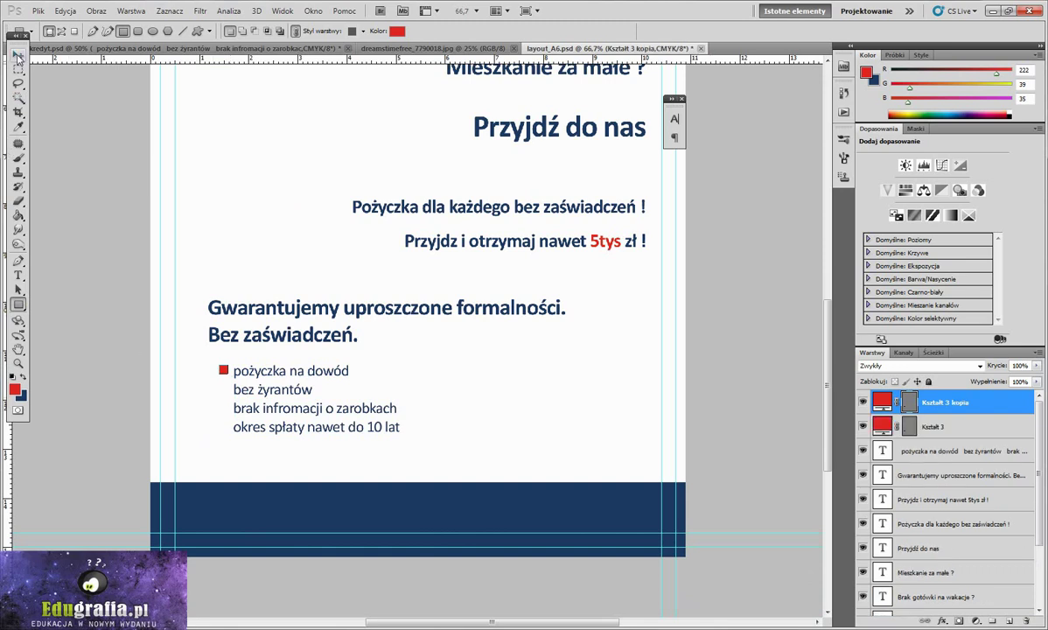
pyautogui.moveTo(229, 371)
pyautogui.mouseDown()
pyautogui.moveTo(216, 393)
pyautogui.moveTo(214, 372)
pyautogui.moveTo(211, 432)
pyautogui.mouseUp()
pyautogui.keyDown('ctrl'); pyautogui.click(229, 372); pyautogui.keyUp('ctrl')
# - Adjust the red bullets' position and move the list text closer to them
pyautogui.scroll(1, 265, 455)
pyautogui.scroll(3, 262, 341)
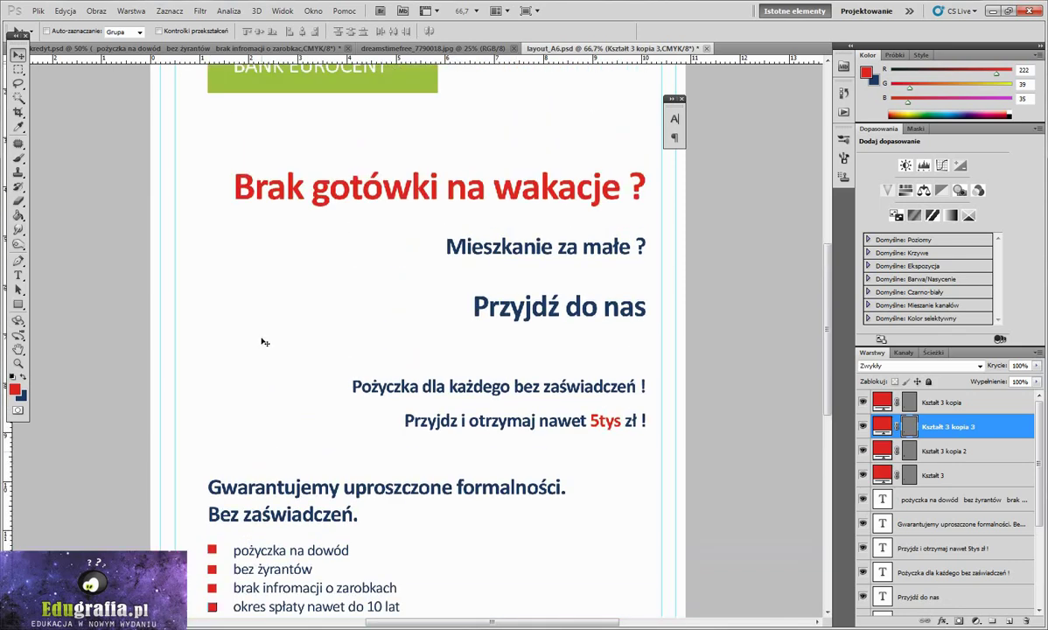
pyautogui.scroll(1, 264, 342)
pyautogui.scroll(-3, 222, 393)
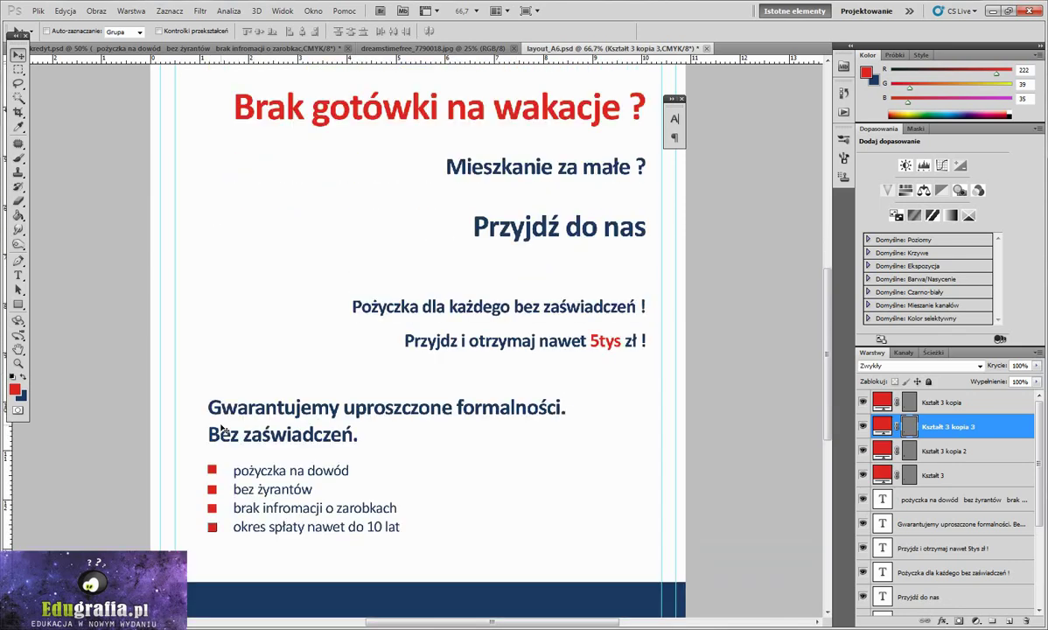
pyautogui.hotkey('ctrl', '-')
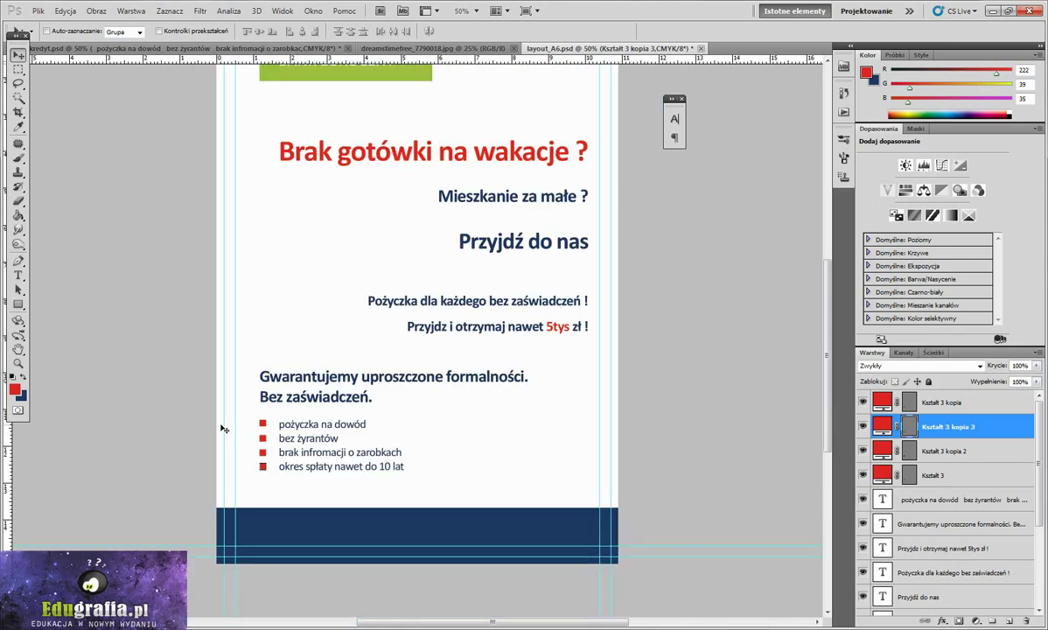
pyautogui.click(873, 473)
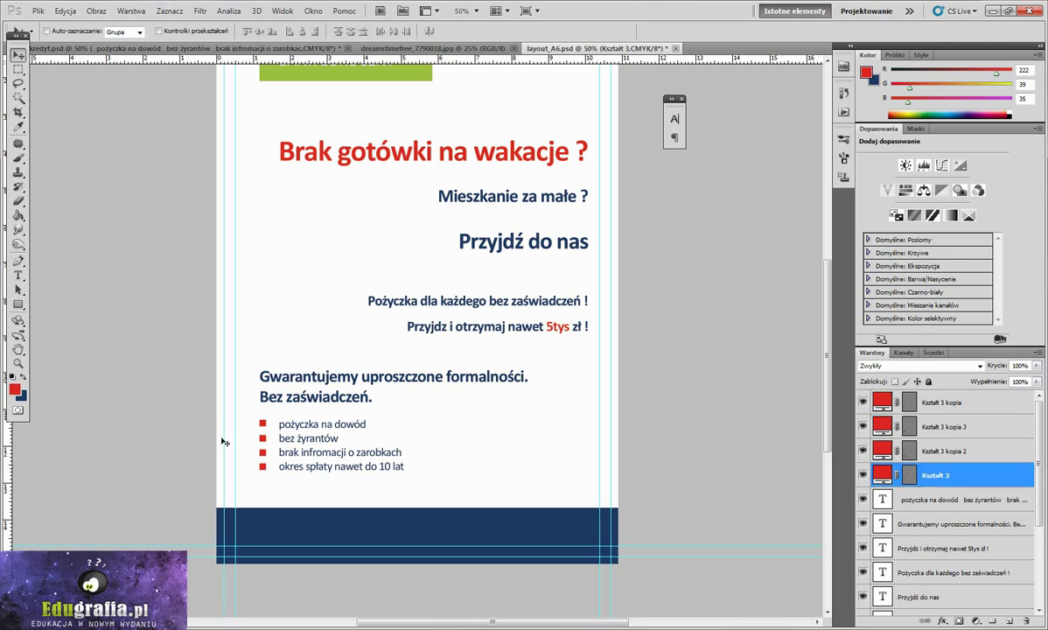
pyautogui.moveTo(264, 426); pyautogui.dragTo(264, 427)
pyautogui.click(886, 499)
pyautogui.moveTo(452, 468); pyautogui.dragTo(443, 468)
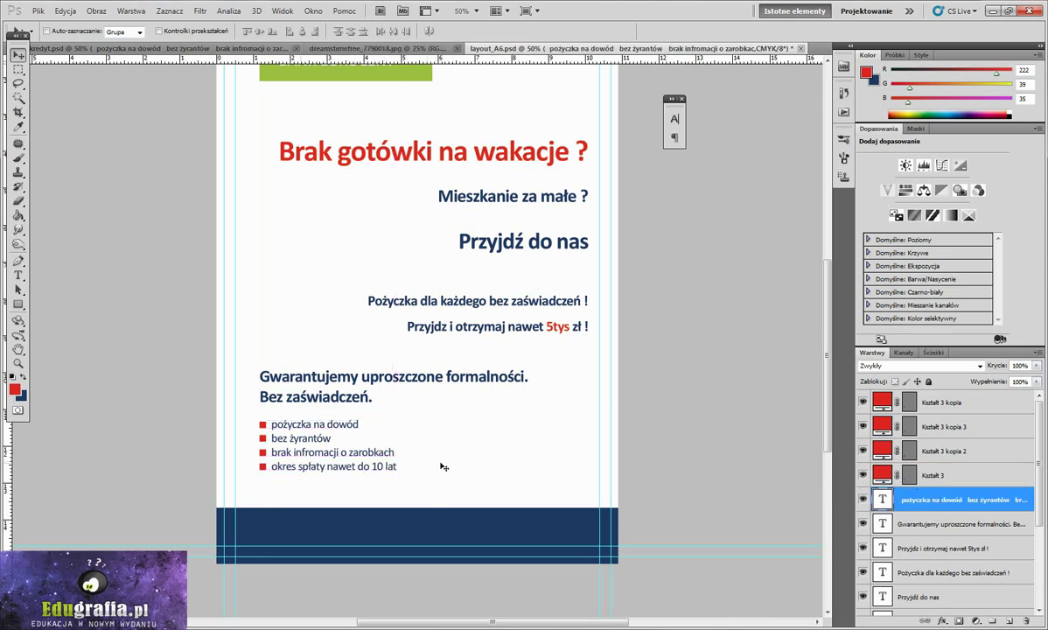
# - Zoom back in on the footer area and set white as the foreground colour
pyautogui.scroll(1, 443, 468)
pyautogui.hotkey('ctrl', '-')
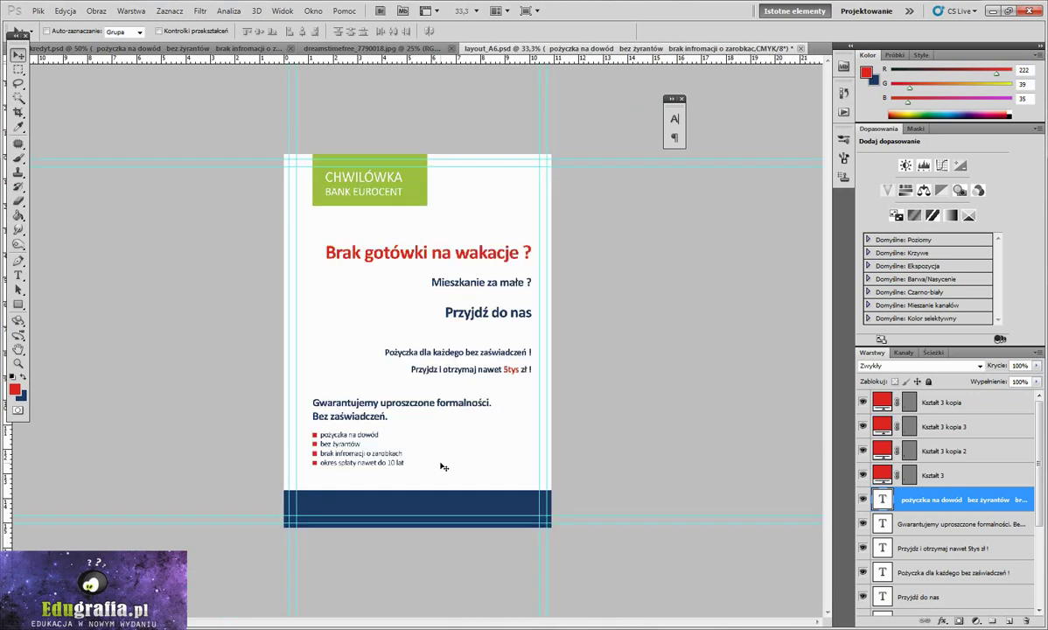
pyautogui.hotkey('ctrl', '+')
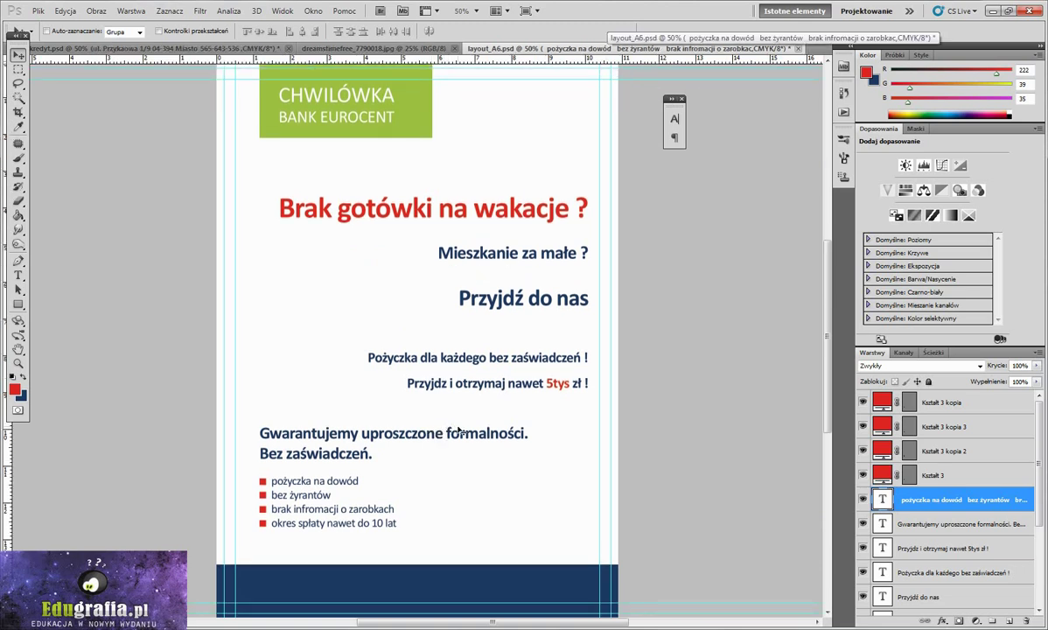
pyautogui.click(12, 376)
pyautogui.scroll(-1, 262, 481)
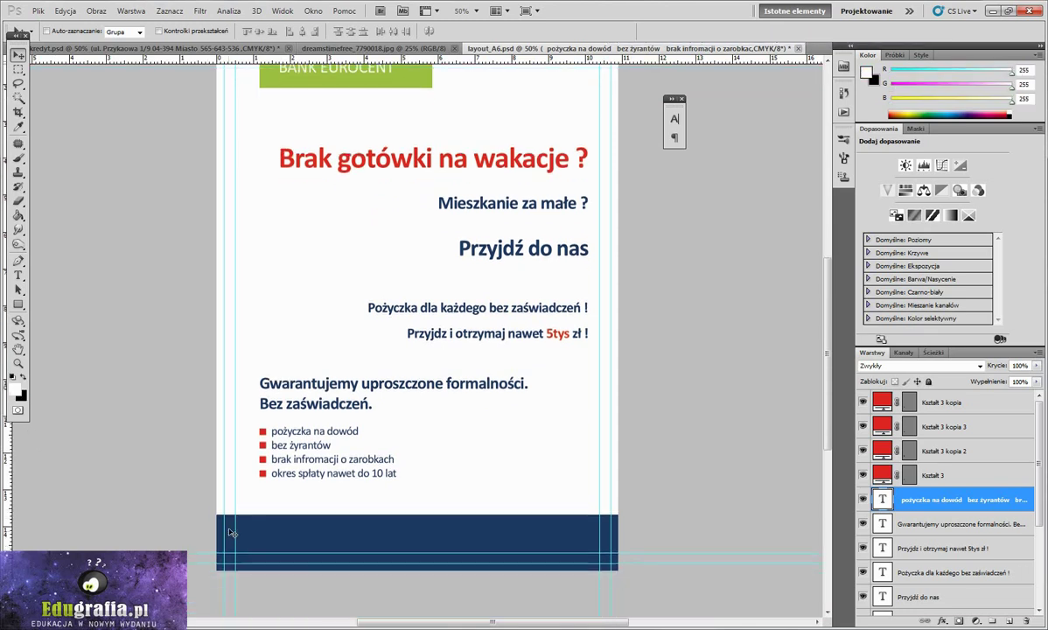
pyautogui.scroll(-1, 263, 481)
# - Paste the contact address and phone number into a footer text box and align it with the list
pyautogui.click(17, 275)
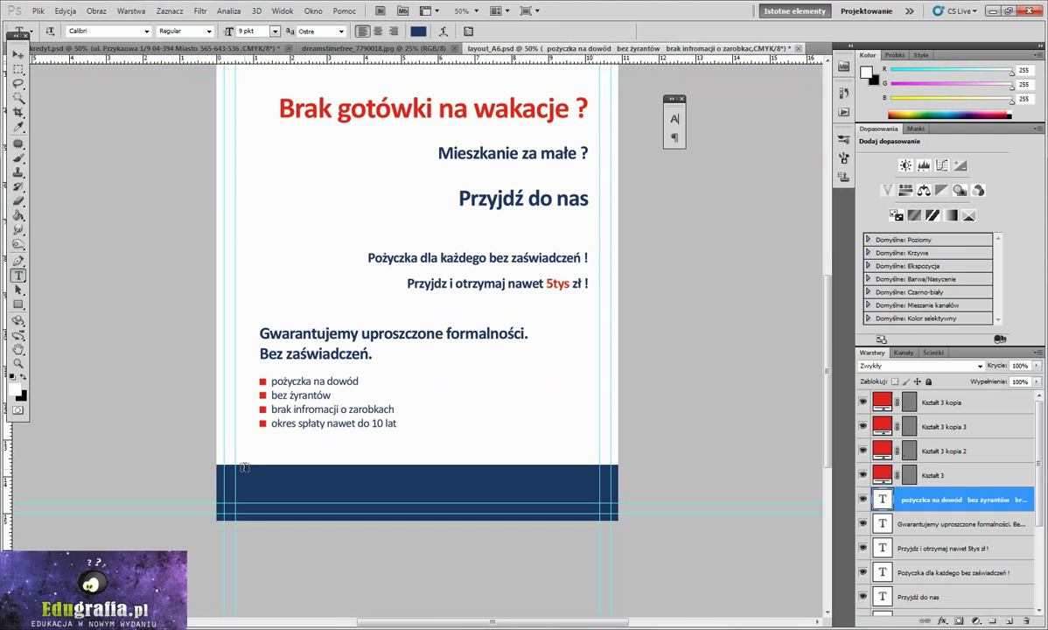
pyautogui.moveTo(244, 467); pyautogui.dragTo(322, 502)
pyautogui.hotkey('ctrl', 'v')
pyautogui.hotkey('ctrl', 'a')
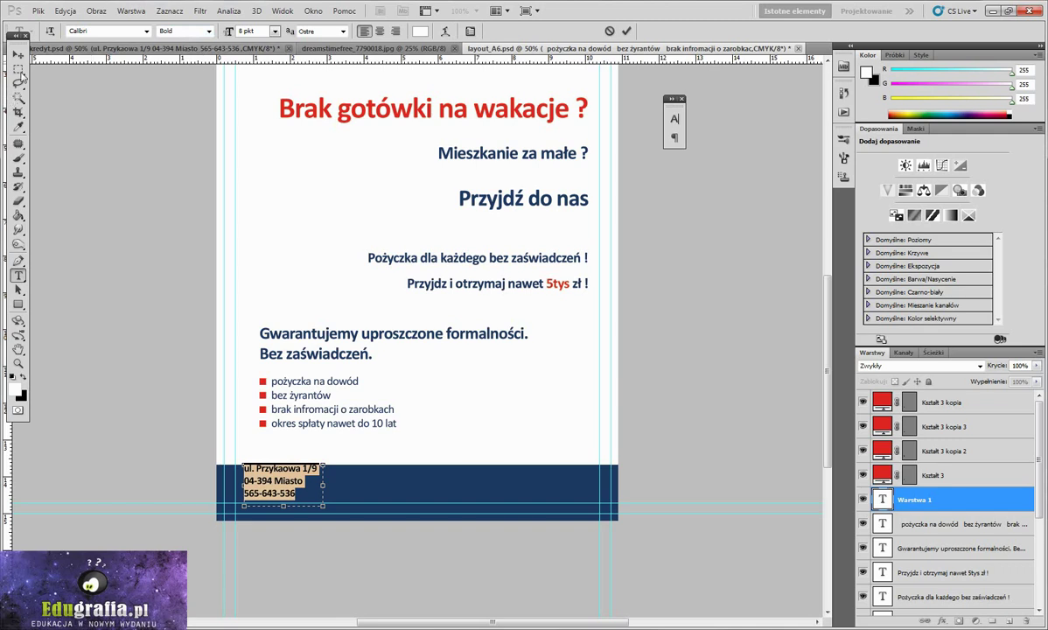
pyautogui.click(17, 54)
pyautogui.moveTo(255, 476); pyautogui.dragTo(270, 482)
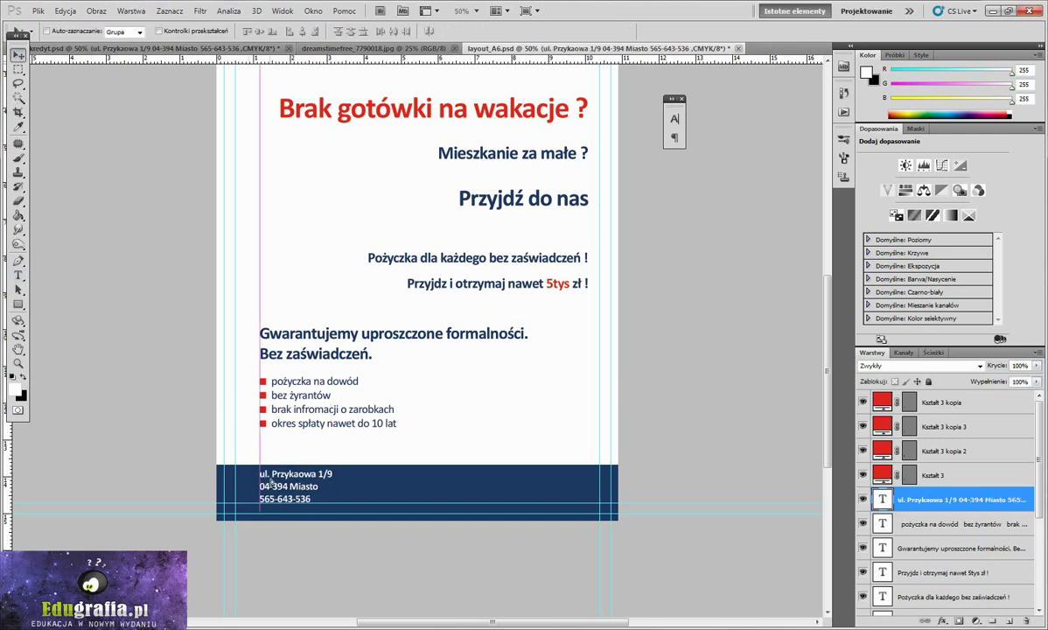
pyautogui.scroll(3, 289, 479)
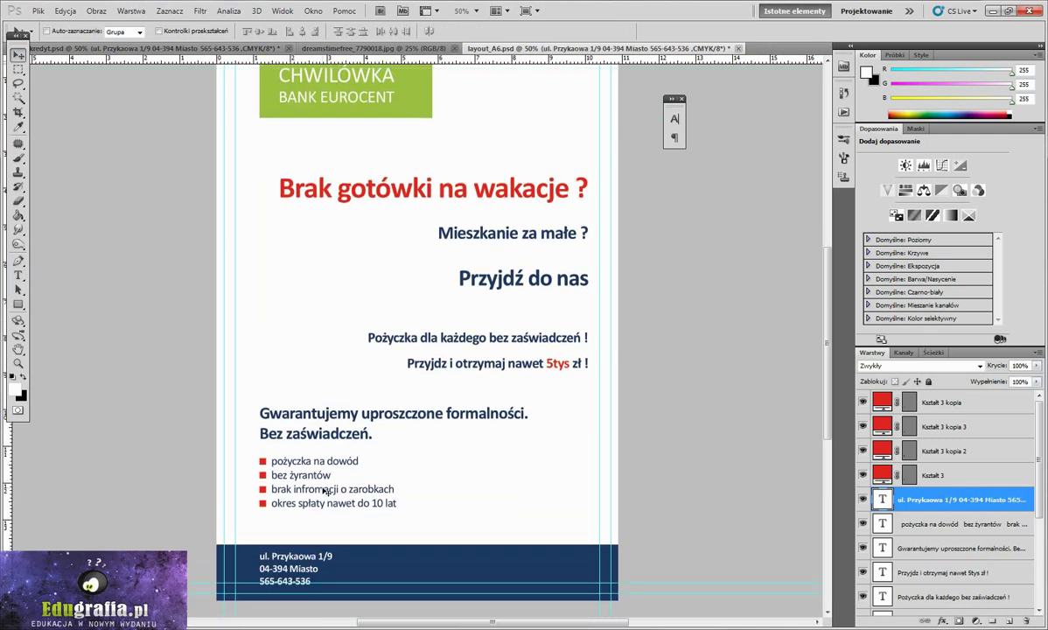
pyautogui.moveTo(294, 588)
pyautogui.mouseDown()
pyautogui.moveTo(285, 584)
pyautogui.moveTo(296, 586)
pyautogui.mouseUp()
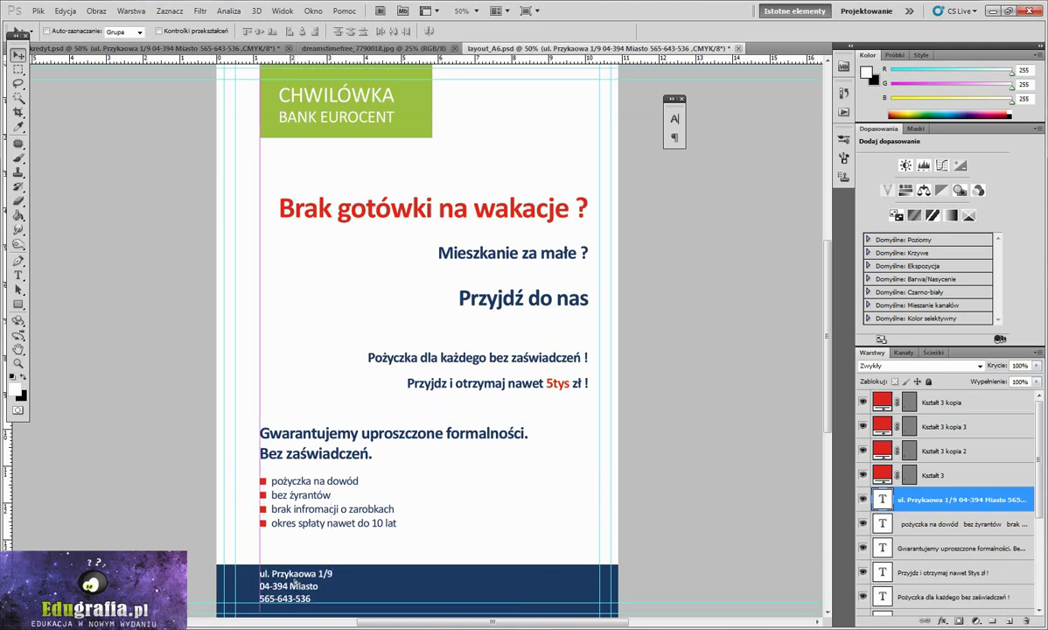
pyautogui.scroll(-3, 381, 600)
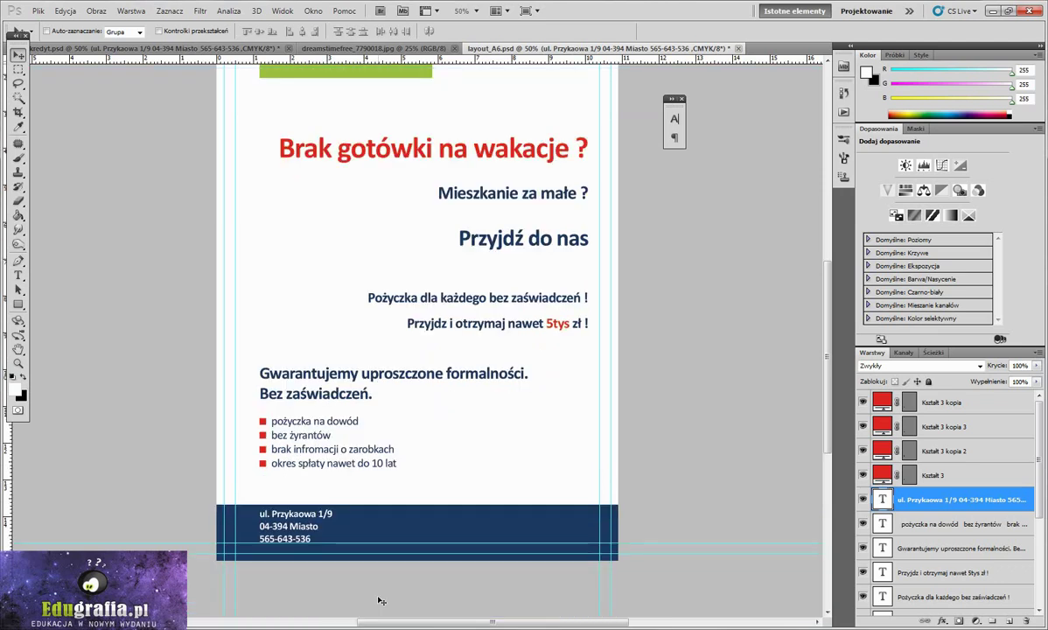
pyautogui.scroll(1, 380, 600)
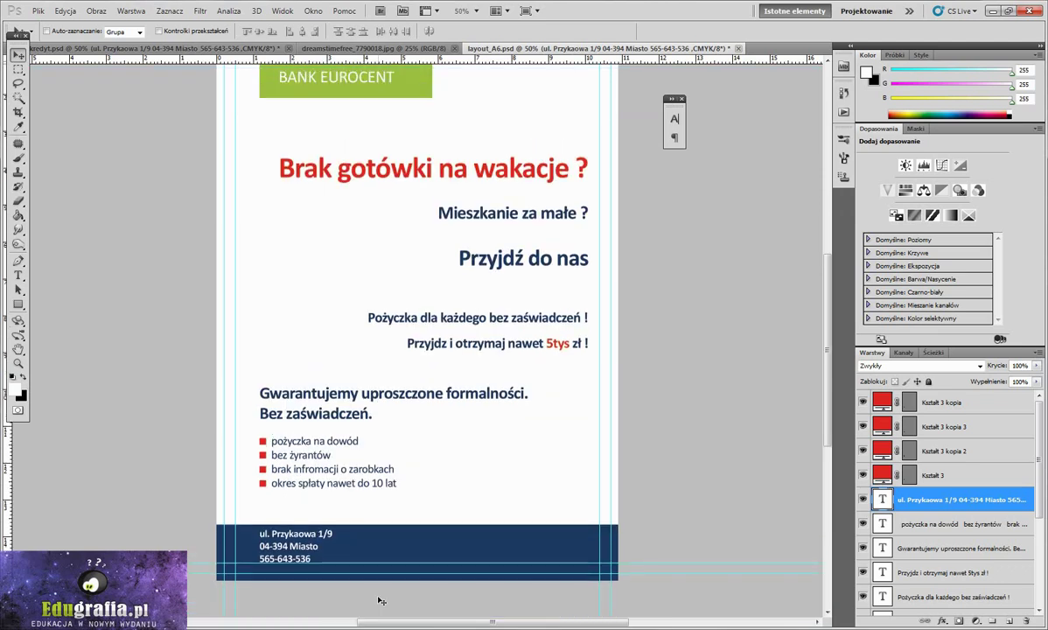
# - Dismiss the banknote warning on the euro photo, deselect it, and float it in its own window
pyautogui.click(339, 48)
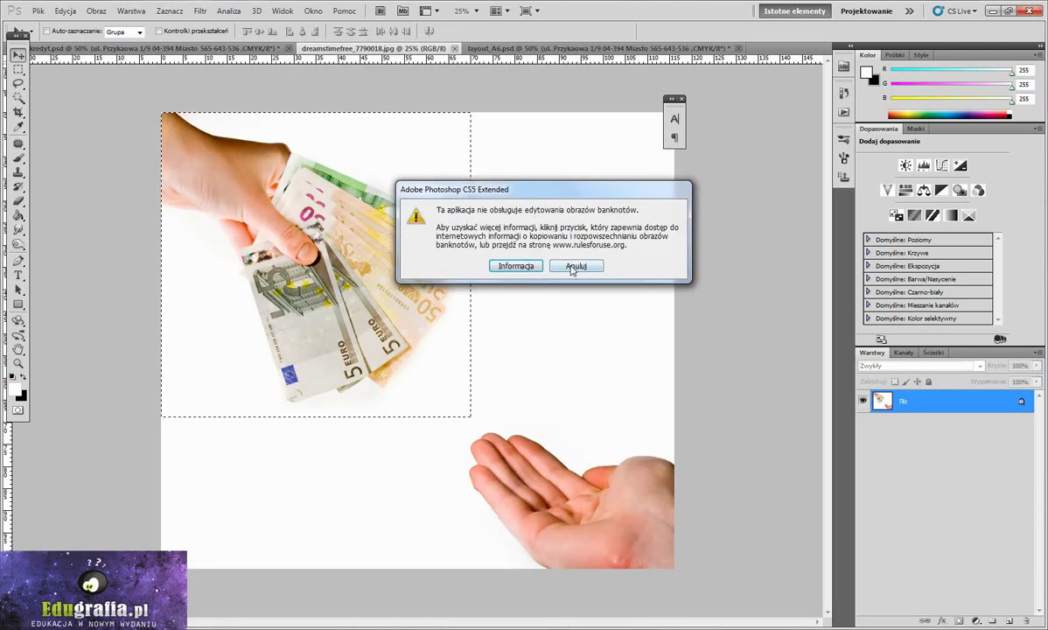
pyautogui.click(535, 263)
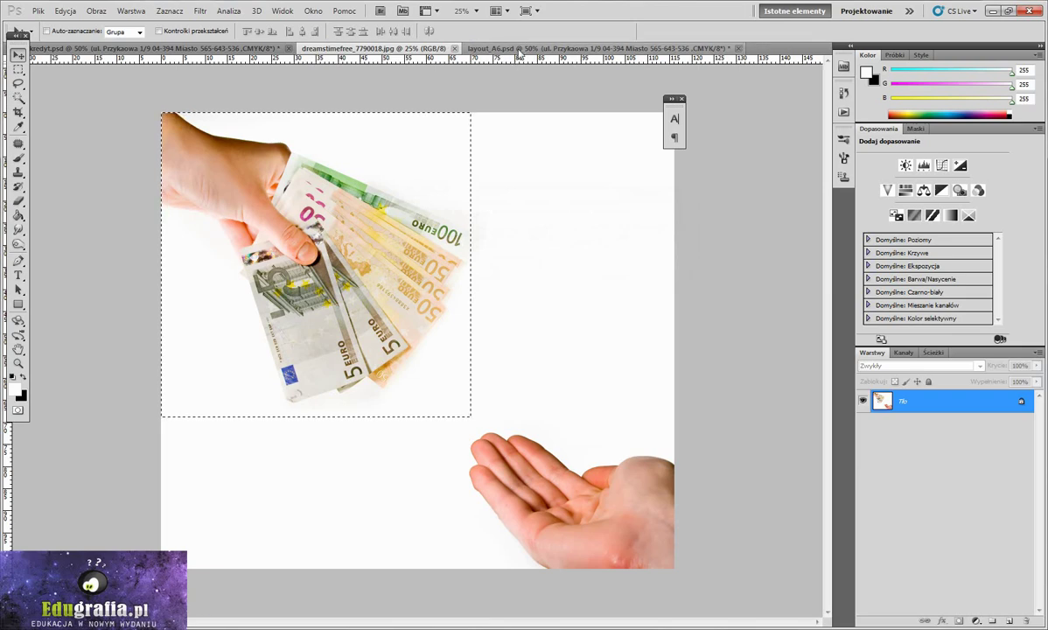
pyautogui.click(516, 49)
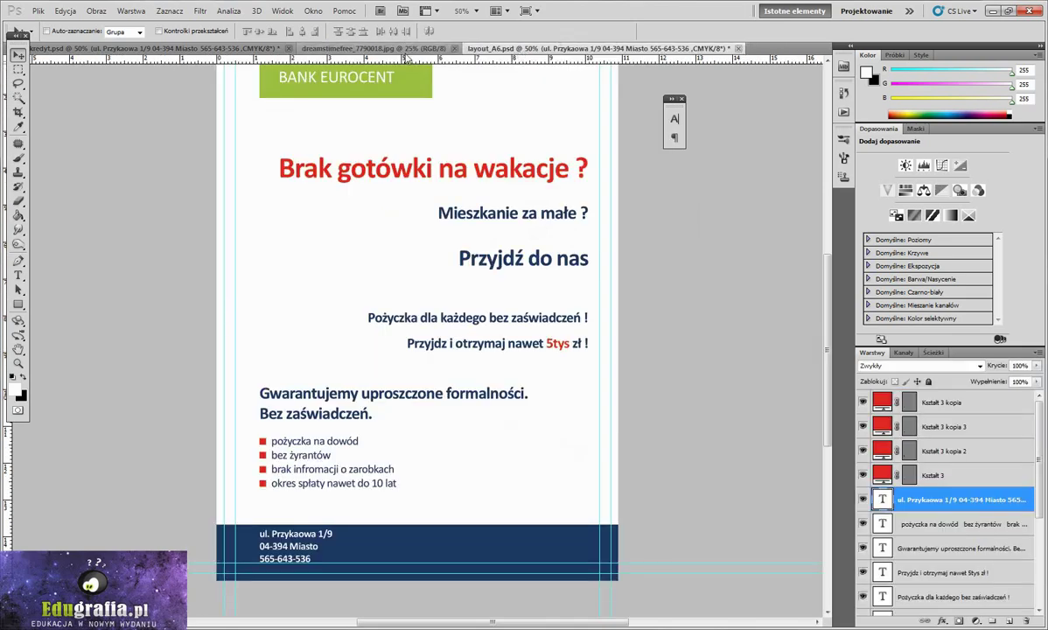
pyautogui.click(407, 49)
pyautogui.hotkey('ctrl', 'd')
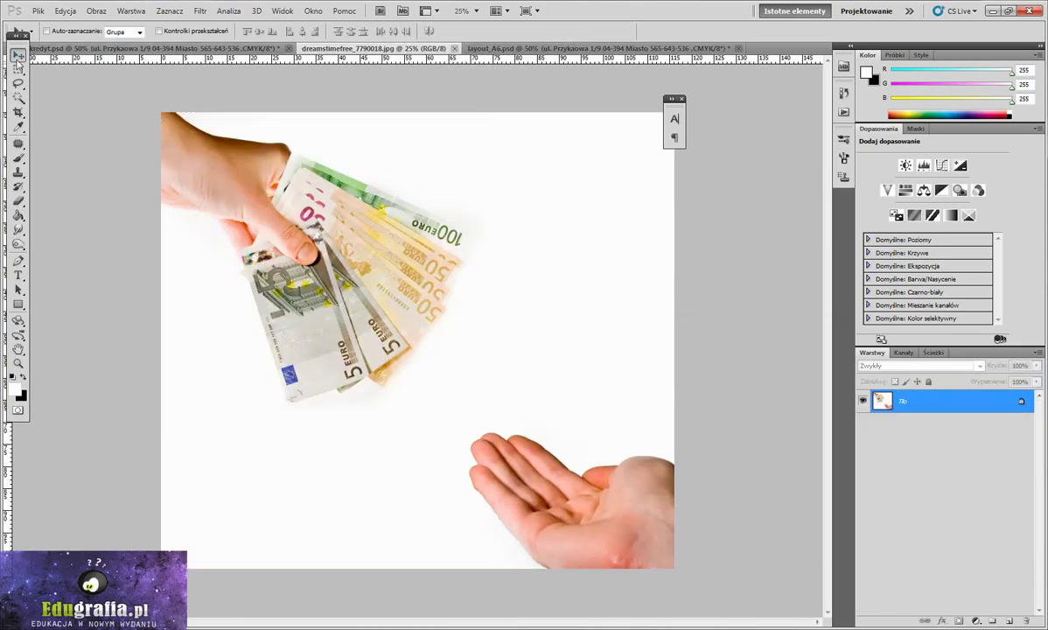
pyautogui.moveTo(362, 49)
pyautogui.mouseDown()
pyautogui.moveTo(293, 185)
pyautogui.moveTo(511, 208)
pyautogui.mouseUp()
# - Drop the euro photo into the leaflet, scale it to about a third, and place it left
pyautogui.click(584, 222)
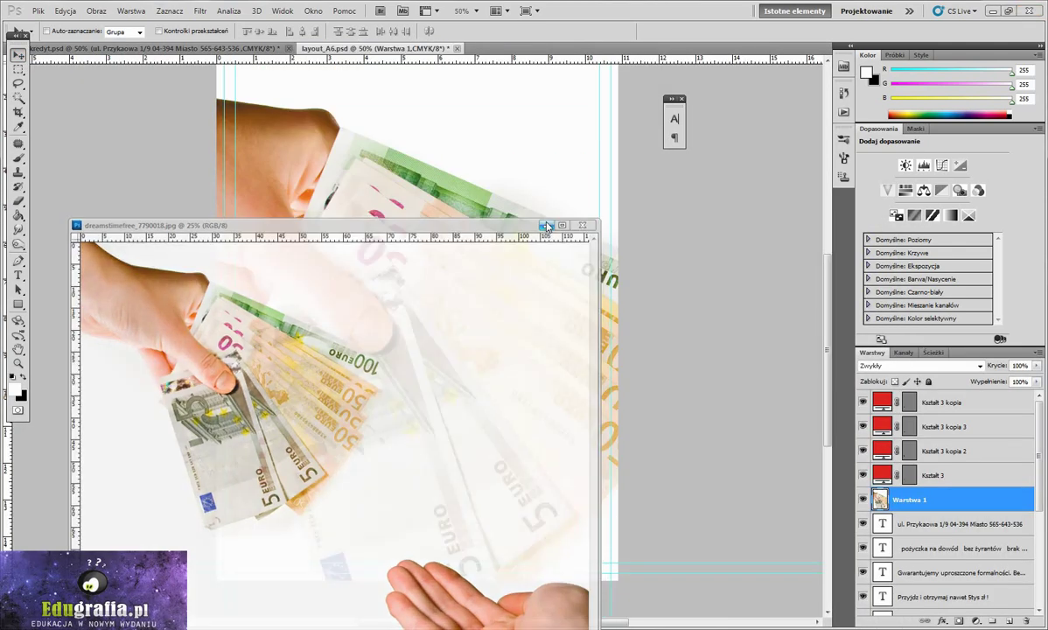
pyautogui.hotkey('ctrl', '-')
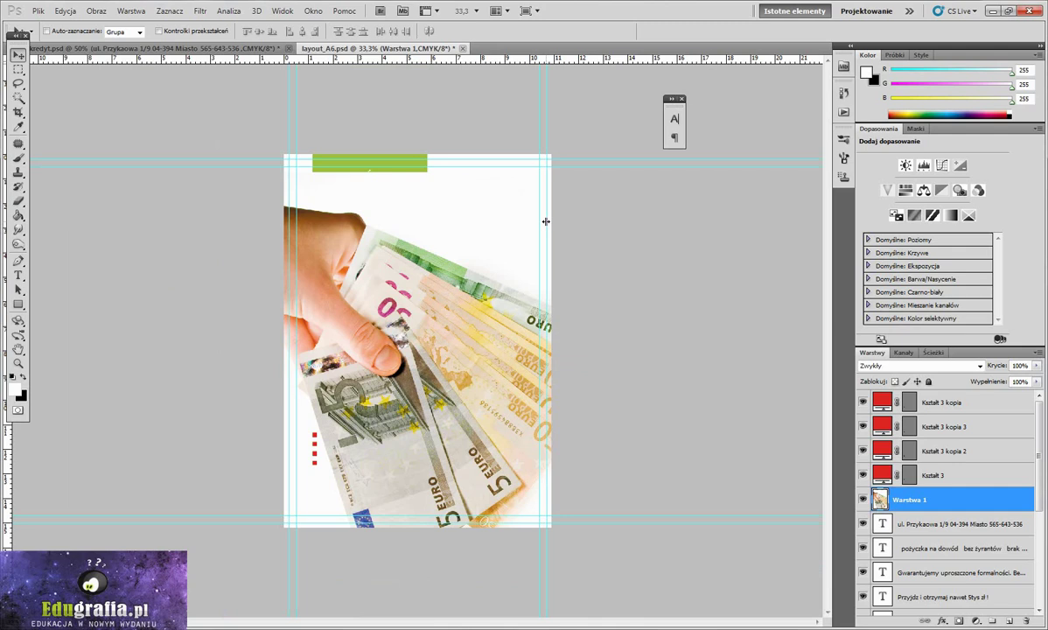
pyautogui.hotkey('ctrl', 't')
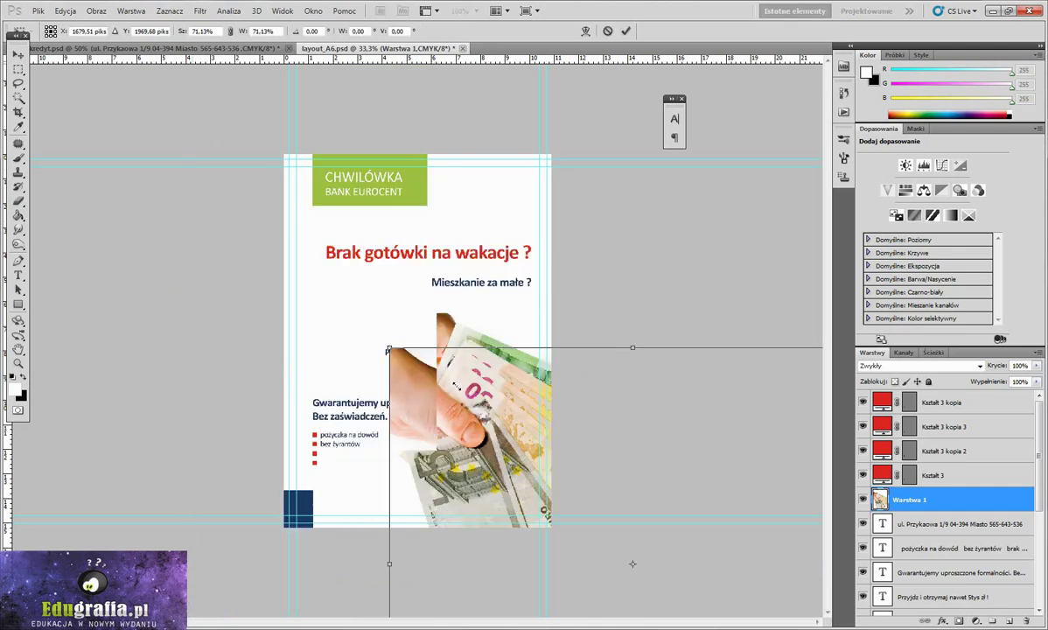
pyautogui.moveTo(191, 170)
pyautogui.mouseDown()
pyautogui.moveTo(509, 453)
pyautogui.moveTo(249, 207)
pyautogui.moveTo(309, 255)
pyautogui.mouseUp()
pyautogui.moveTo(362, 325); pyautogui.dragTo(323, 320)
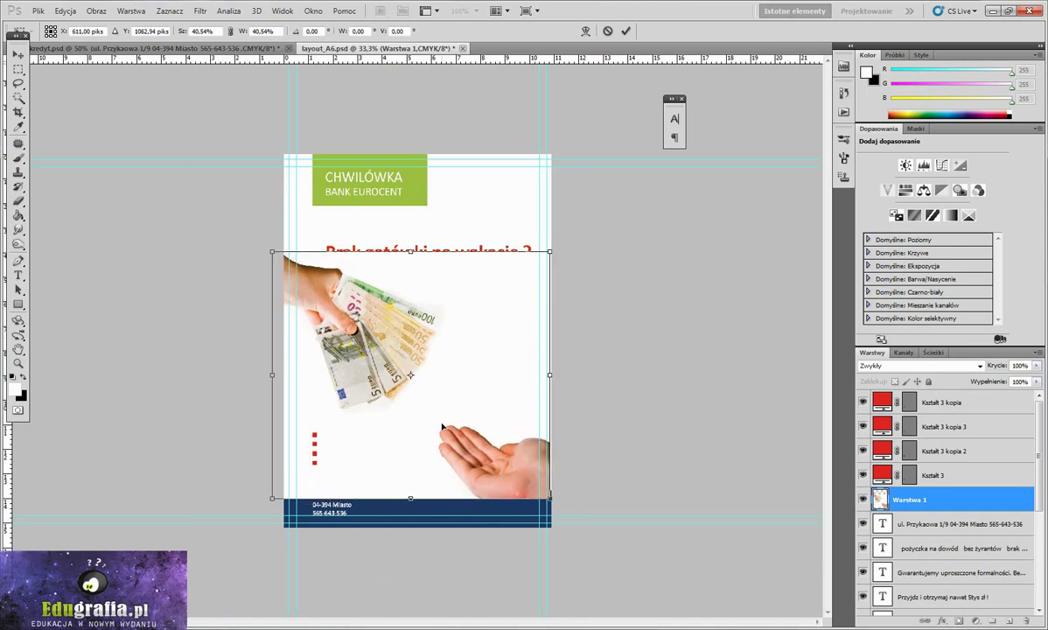
pyautogui.moveTo(549, 499); pyautogui.dragTo(500, 454)
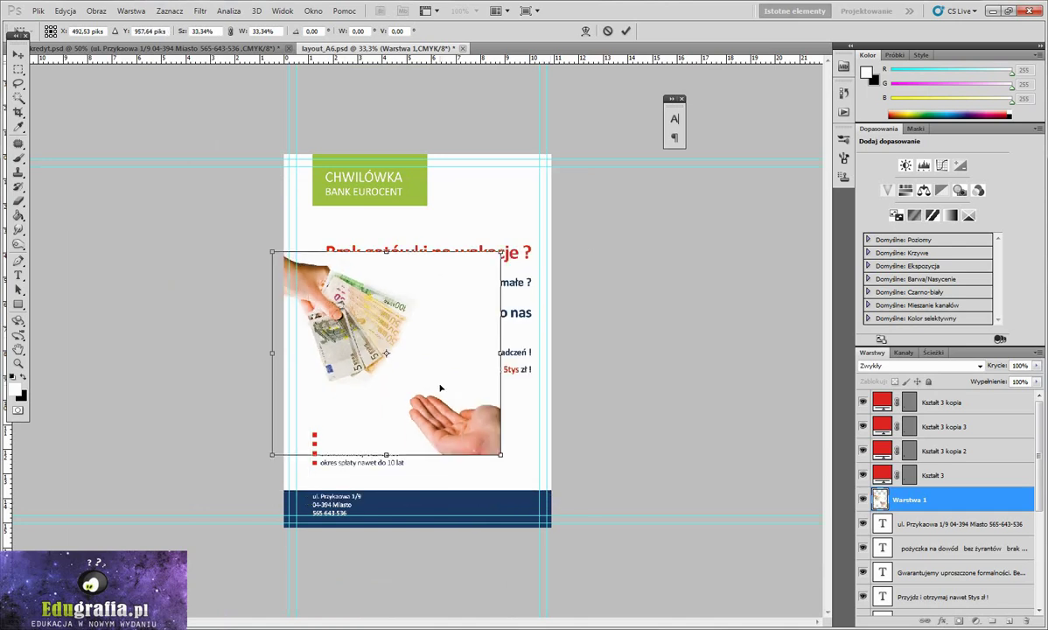
pyautogui.press('Return')
# - Paint white over the photo's lower hand, move its layer beneath the text, and nudge it into place
pyautogui.press('b')
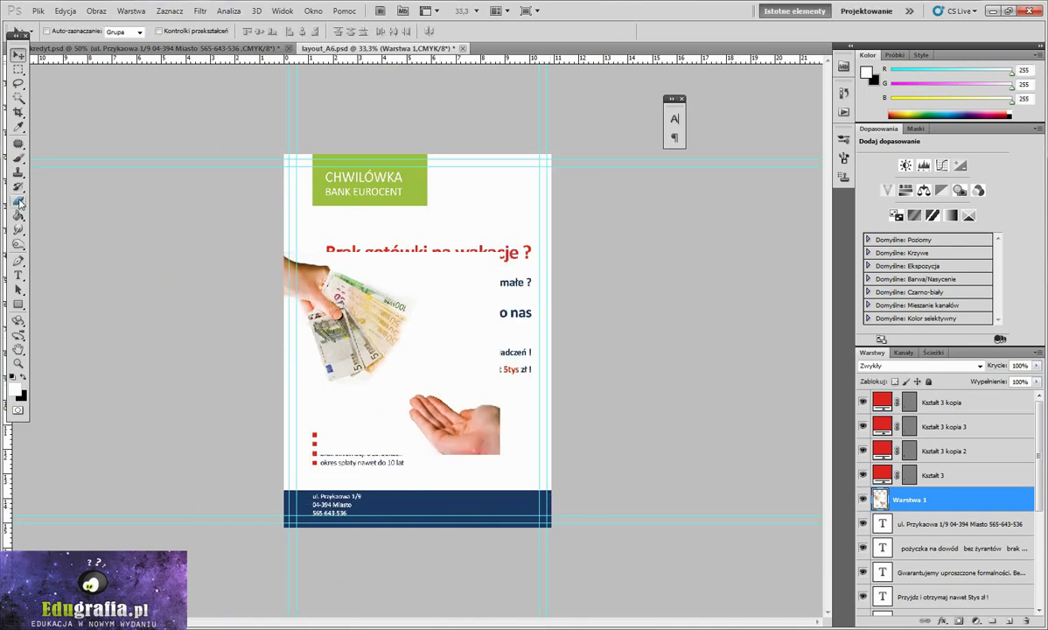
pyautogui.moveTo(457, 395)
pyautogui.mouseDown()
pyautogui.moveTo(465, 480)
pyautogui.moveTo(494, 453)
pyautogui.mouseUp()
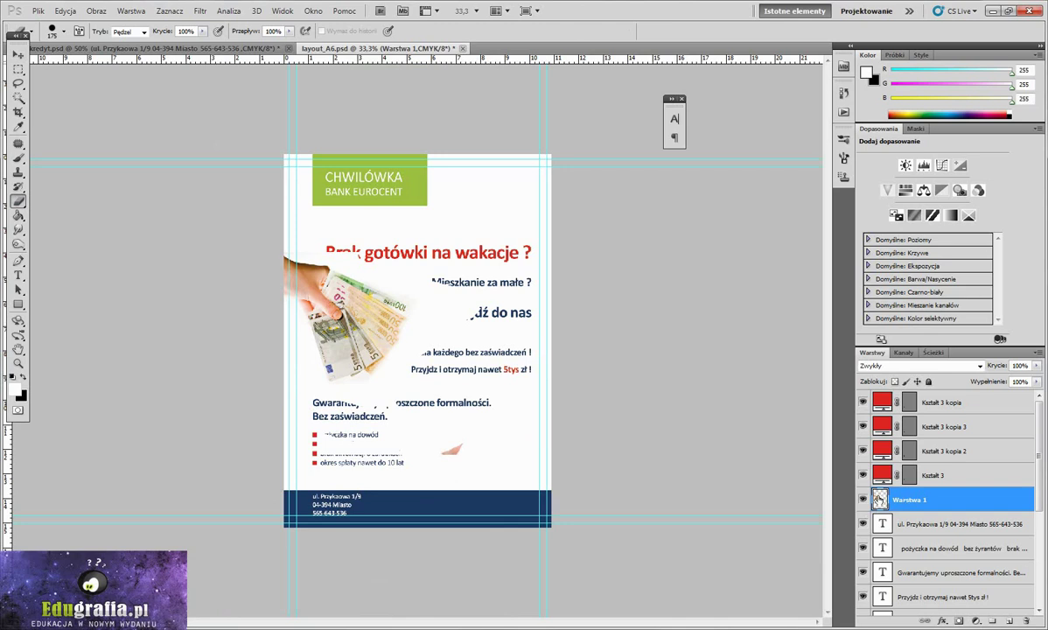
pyautogui.moveTo(879, 498)
pyautogui.mouseDown()
pyautogui.moveTo(902, 618)
pyautogui.moveTo(902, 524)
pyautogui.mouseUp()
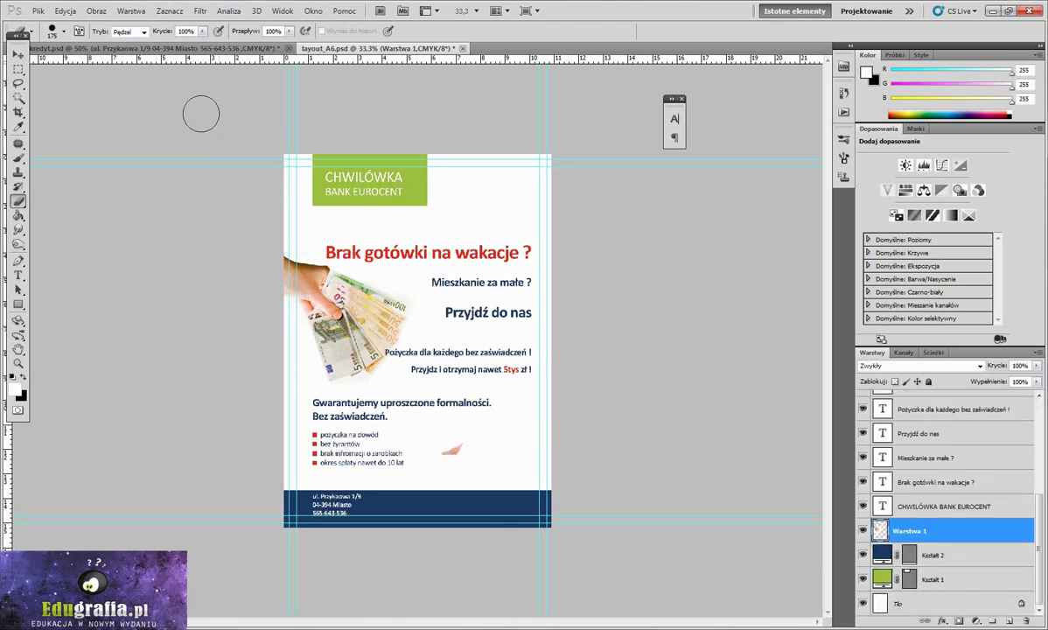
pyautogui.click(17, 54)
pyautogui.moveTo(334, 297); pyautogui.dragTo(348, 314)
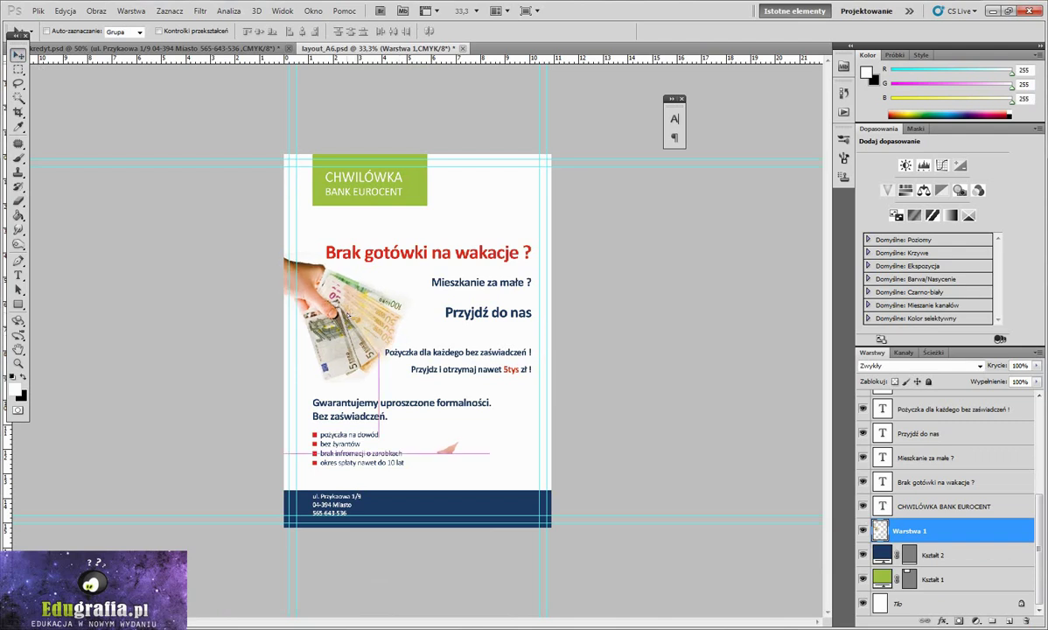
pyautogui.click(17, 201)
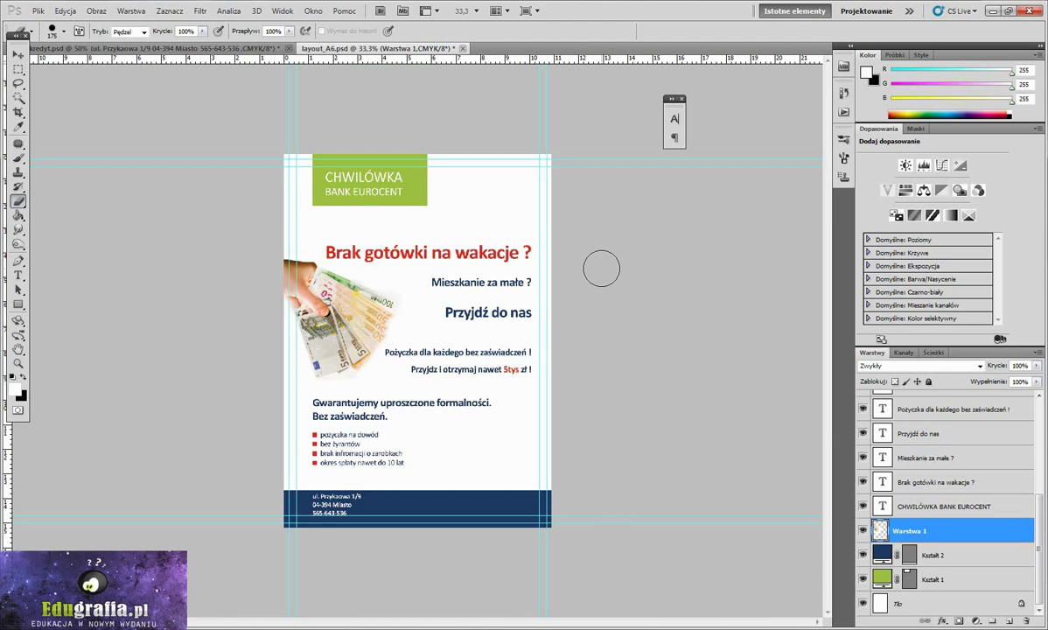
pyautogui.hotkey('ctrl', '+')
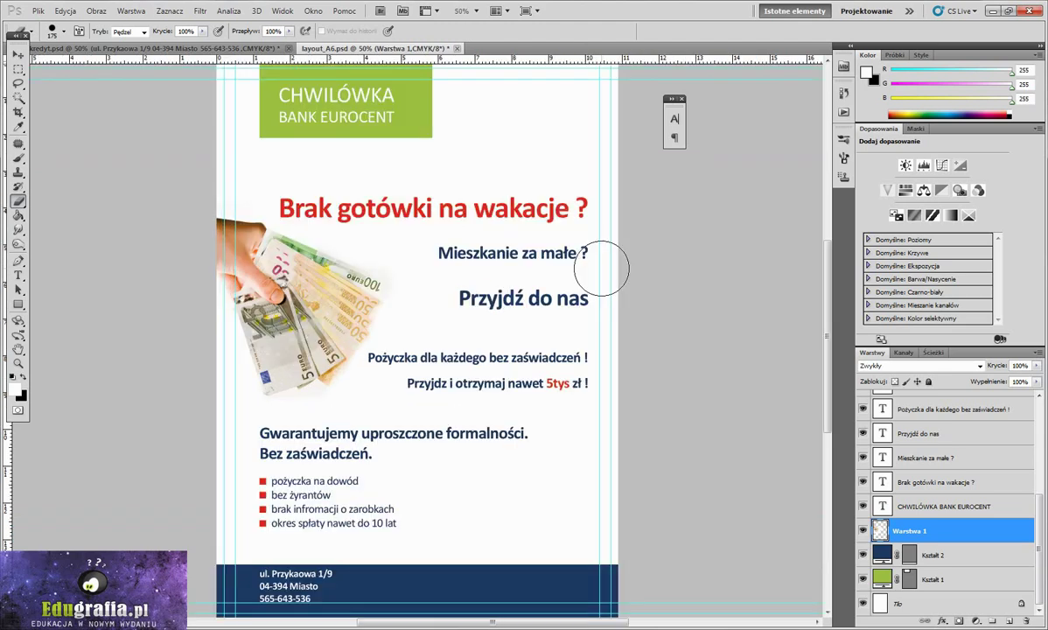
pyautogui.scroll(-1, 396, 423)
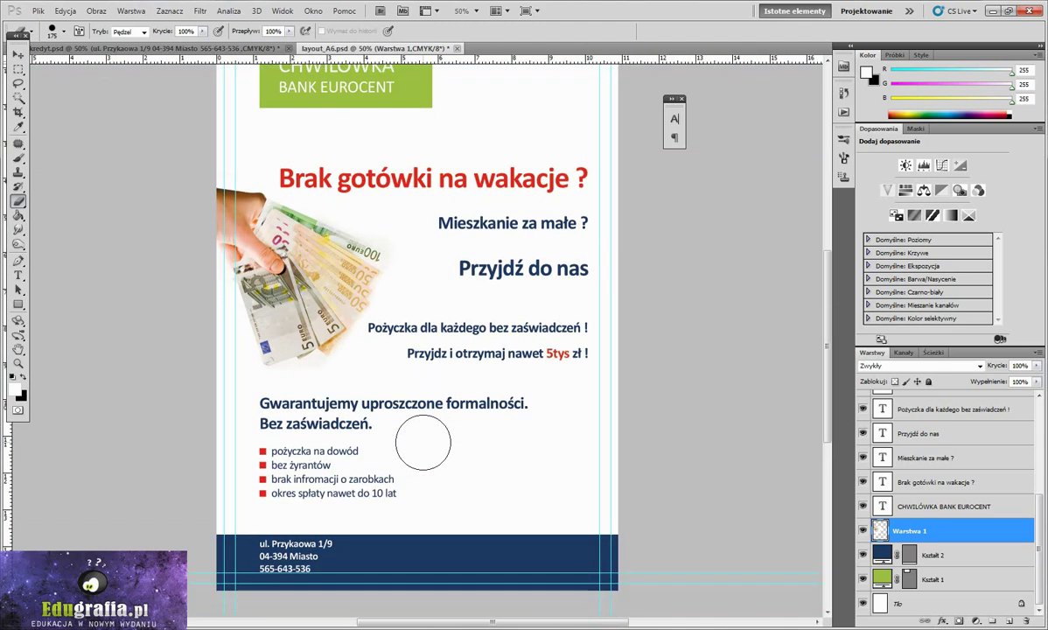
pyautogui.click(18, 54)
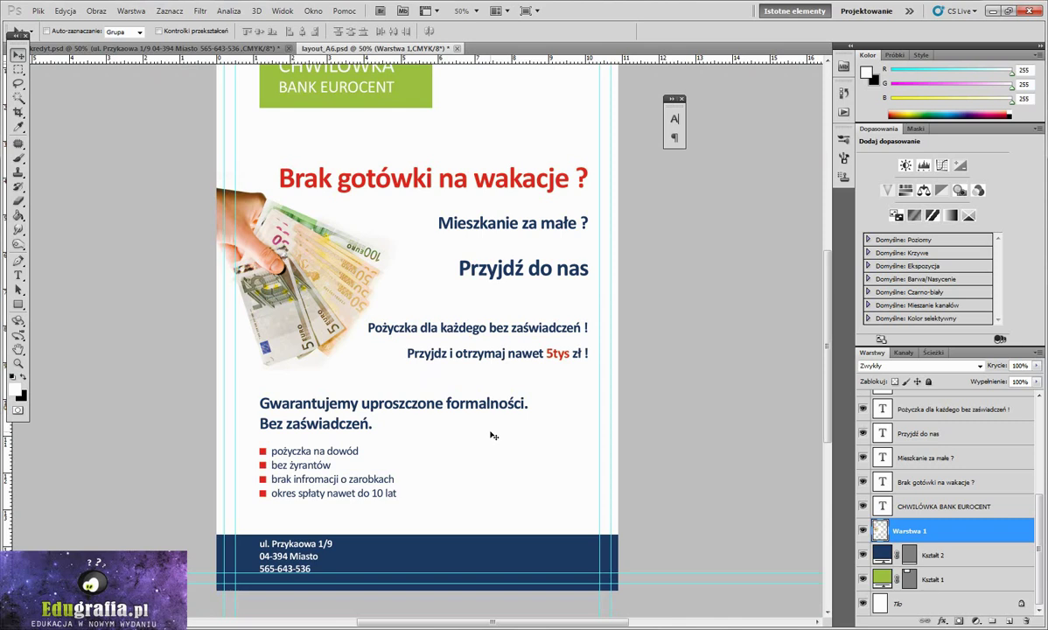
pyautogui.click(863, 531)
pyautogui.click(863, 531)
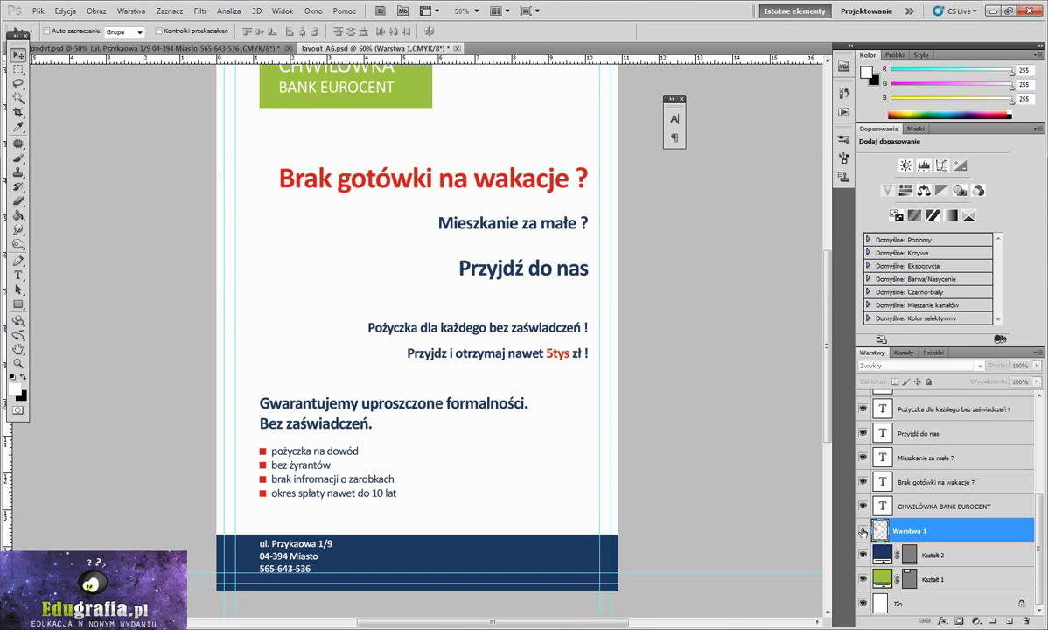
pyautogui.click(863, 531)
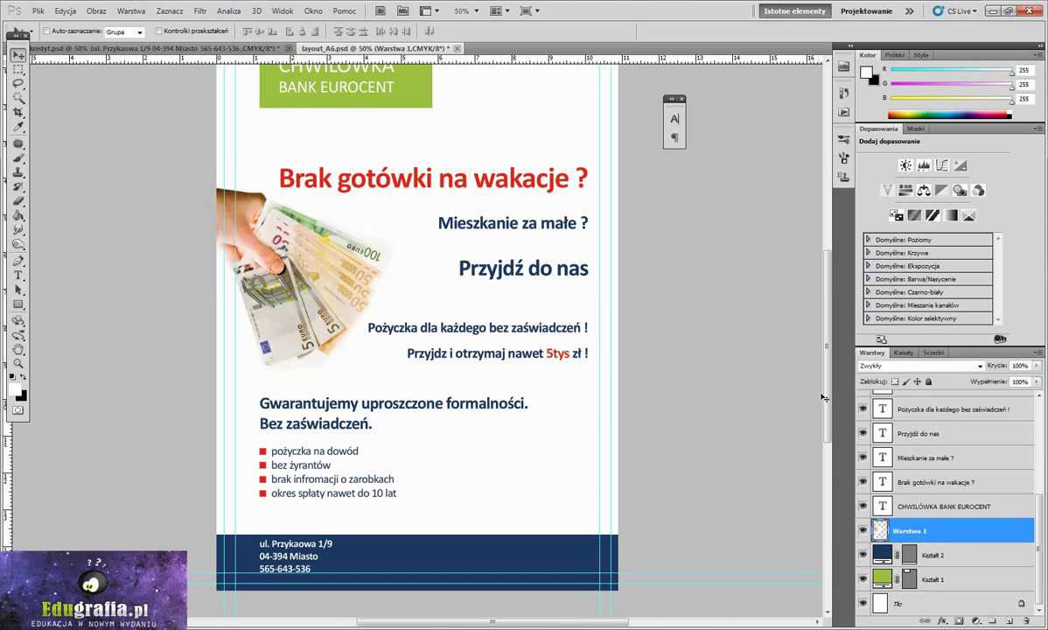
pyautogui.moveTo(830, 397)
pyautogui.mouseDown()
pyautogui.moveTo(830, 357)
pyautogui.moveTo(830, 400)
pyautogui.mouseUp()
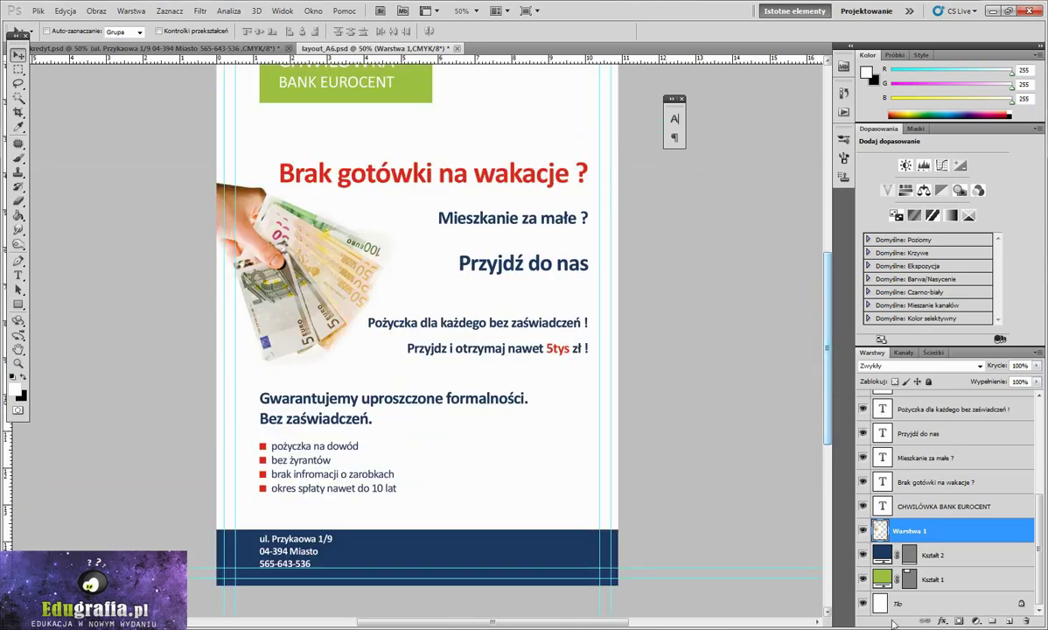
pyautogui.scroll(2, 777, 409)
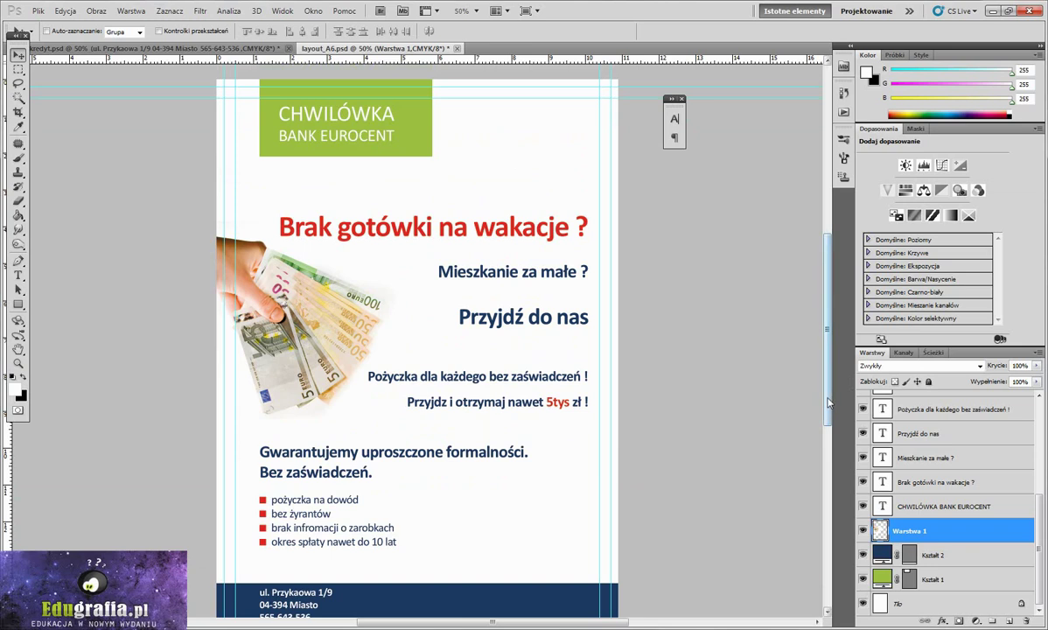
pyautogui.scroll(-1, 776, 378)
pyautogui.scroll(-1, 828, 408)
pyautogui.moveTo(828, 408); pyautogui.dragTo(828, 418)
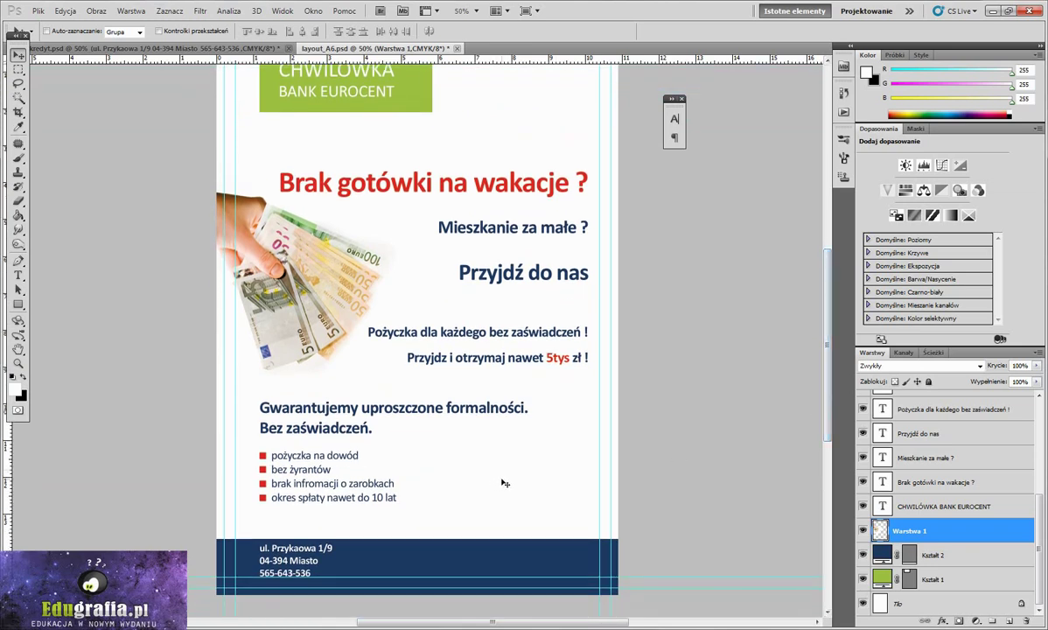
pyautogui.hotkey('alt', ']')
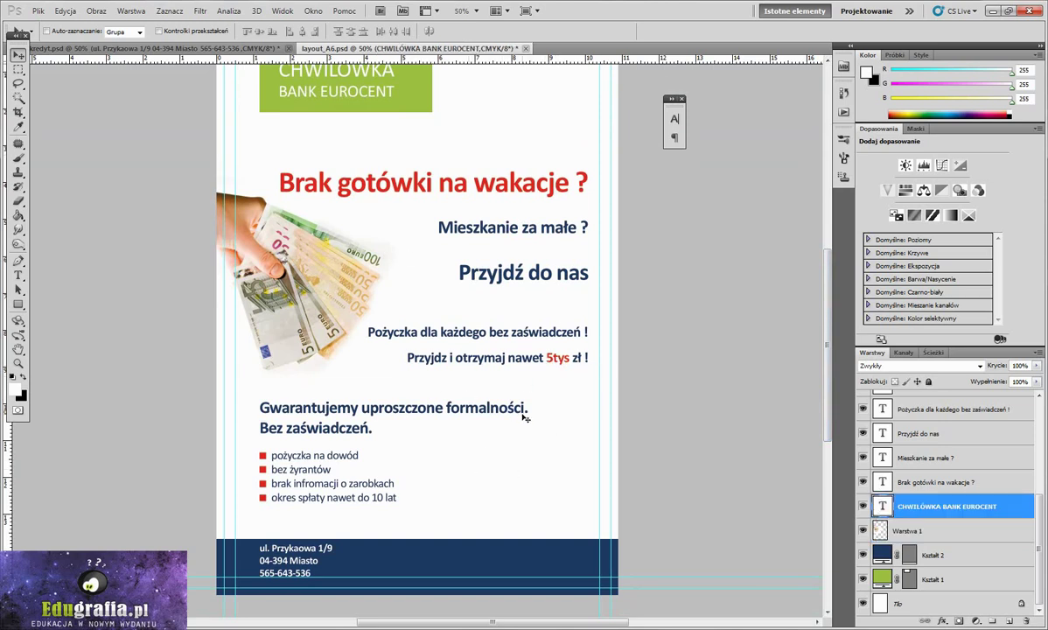
pyautogui.hotkey('alt', ']')
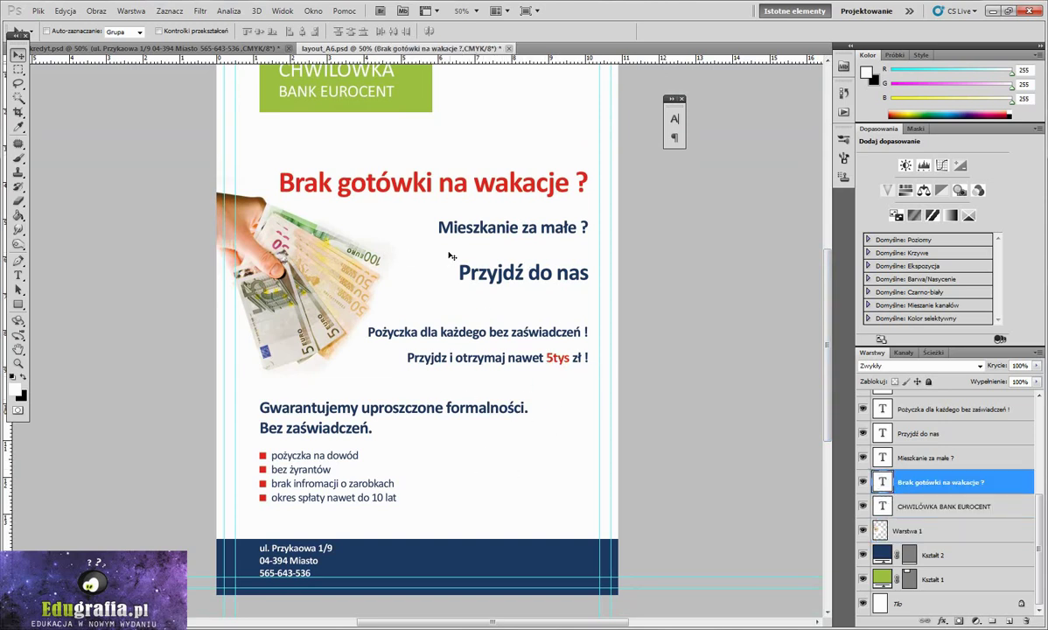
pyautogui.moveTo(829, 379)
pyautogui.mouseDown()
pyautogui.moveTo(830, 315)
pyautogui.moveTo(830, 367)
pyautogui.mouseUp()
pyautogui.hotkey('alt', ']')
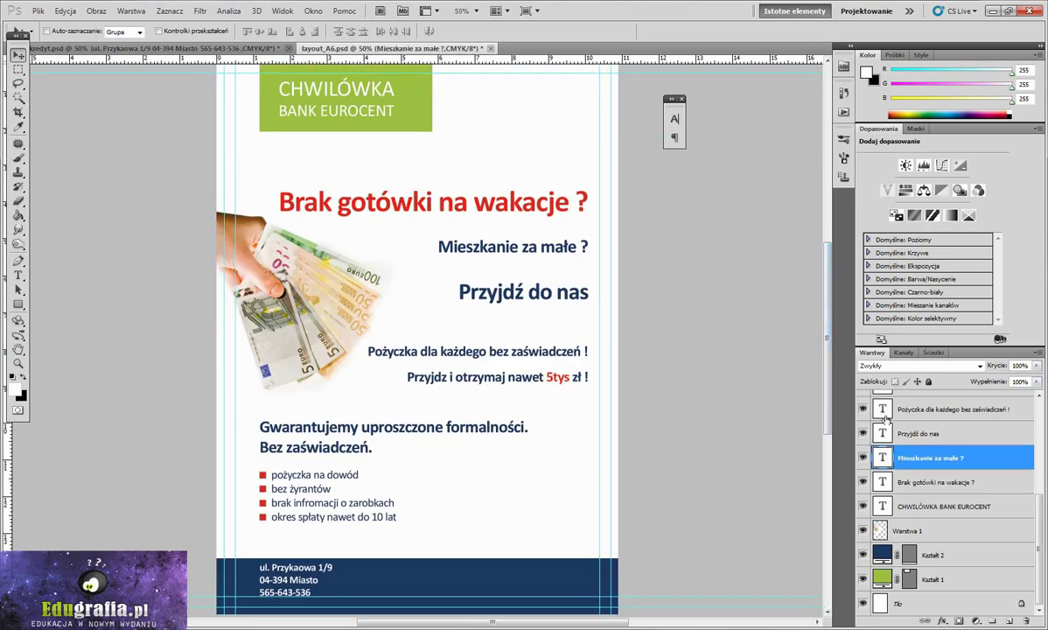
pyautogui.click(884, 411)
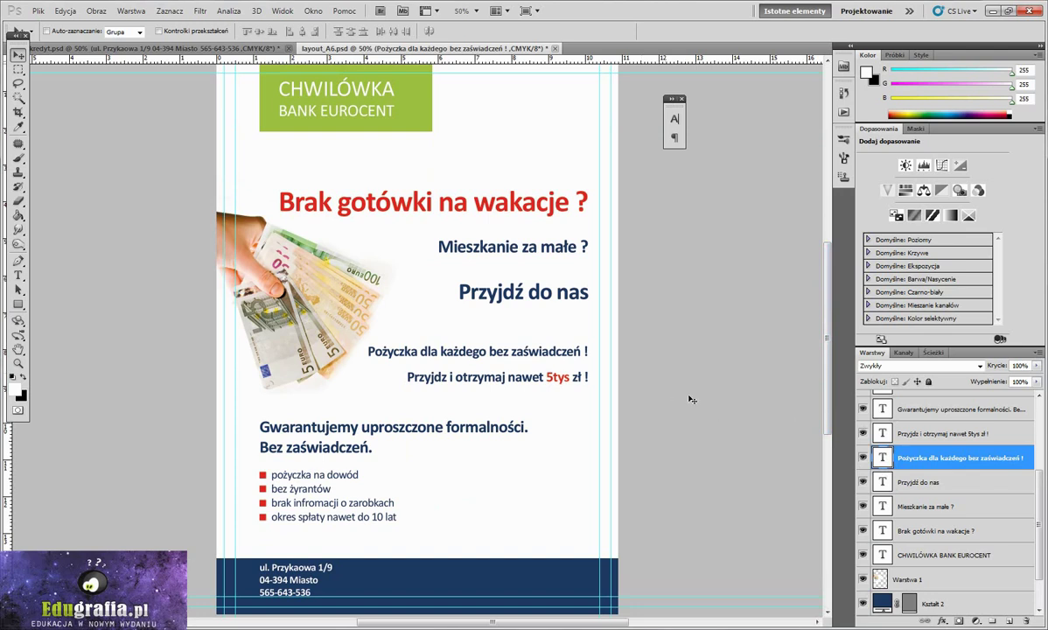
pyautogui.scroll(-1, 877, 465)
pyautogui.scroll(2, 840, 465)
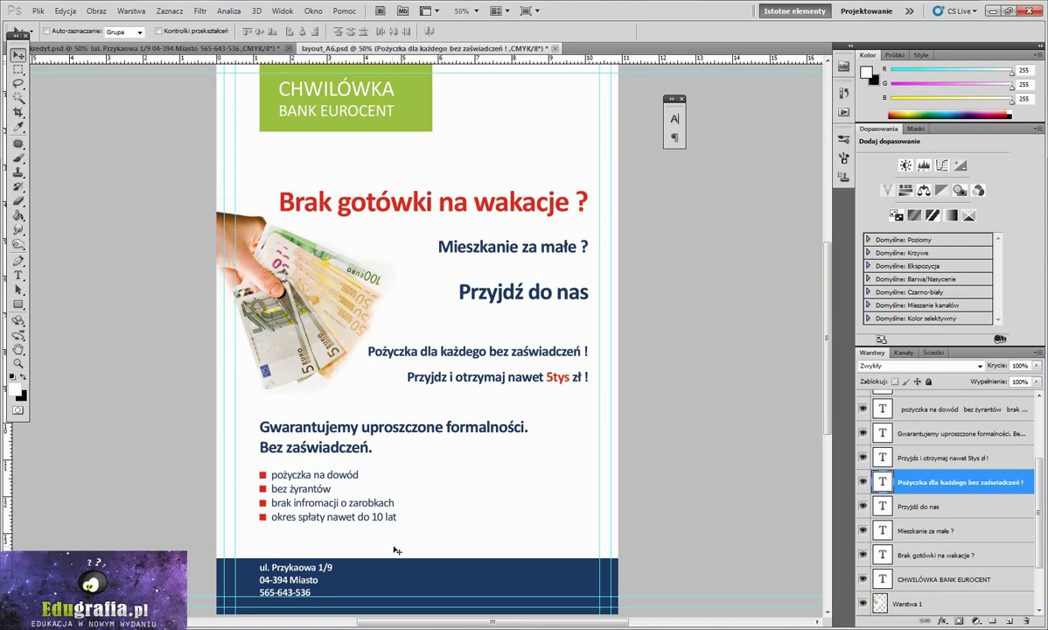
pyautogui.scroll(-1, 402, 553)
pyautogui.scroll(2, 402, 553)
pyautogui.scroll(-1, 402, 553)
pyautogui.scroll(-1, 828, 427)
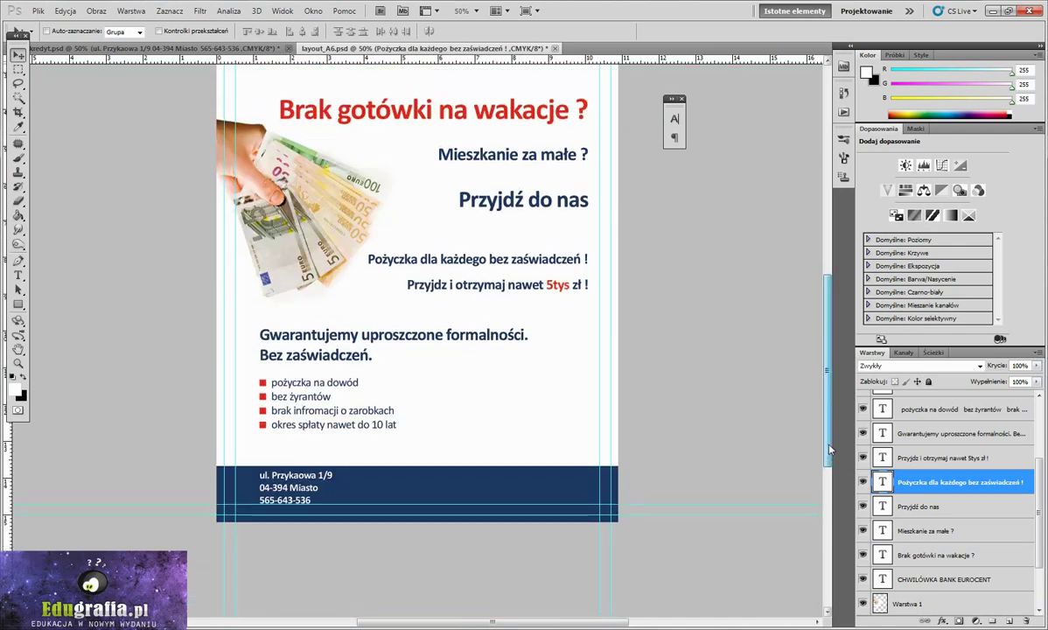
pyautogui.scroll(2, 827, 427)
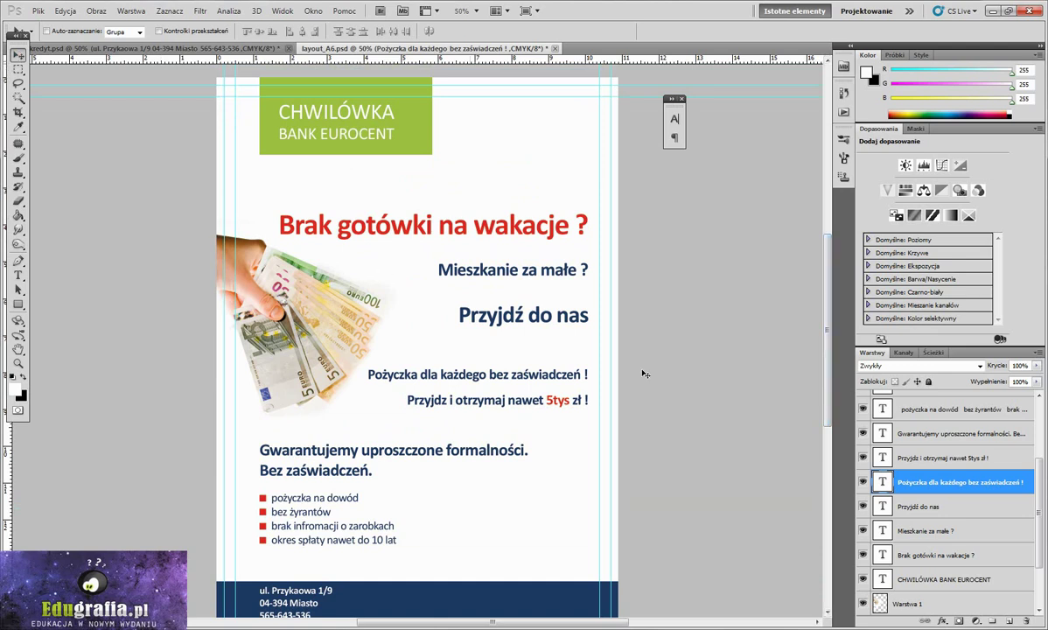
pyautogui.scroll(-3, 827, 348)
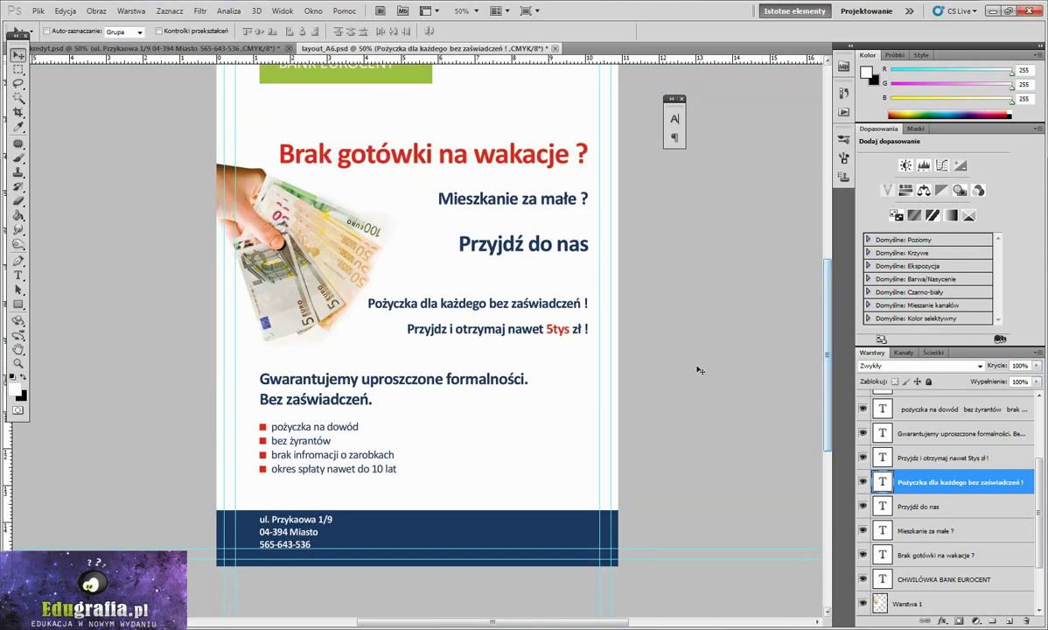